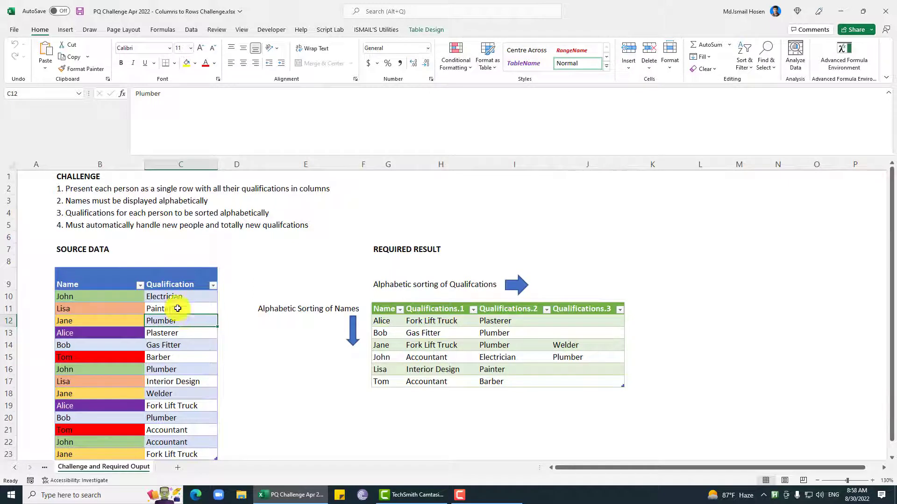
Examine the first challenge requirement against the required result table, with each person on one row and qualifications in columns.
{"action": "left_click", "coordinate": [72, 184]}
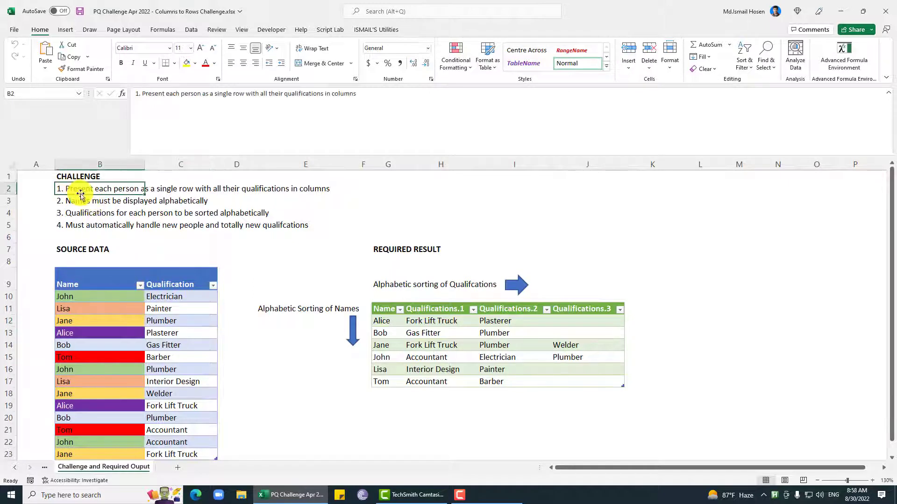
{"action": "left_click", "coordinate": [85, 202]}
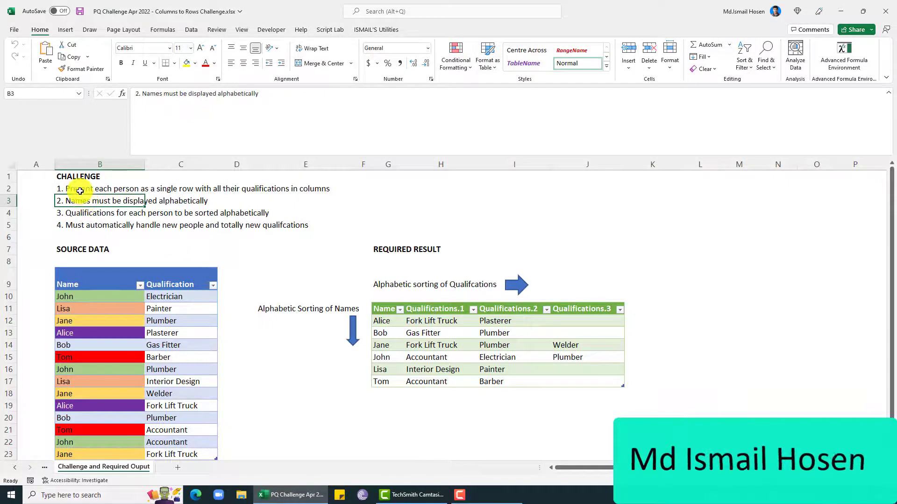
{"action": "left_click", "coordinate": [71, 188]}
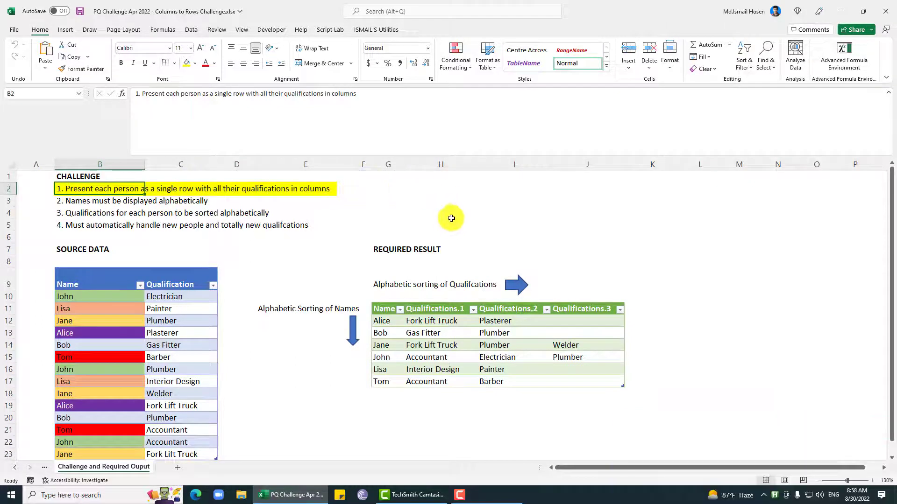
{"action": "left_click", "coordinate": [388, 324]}
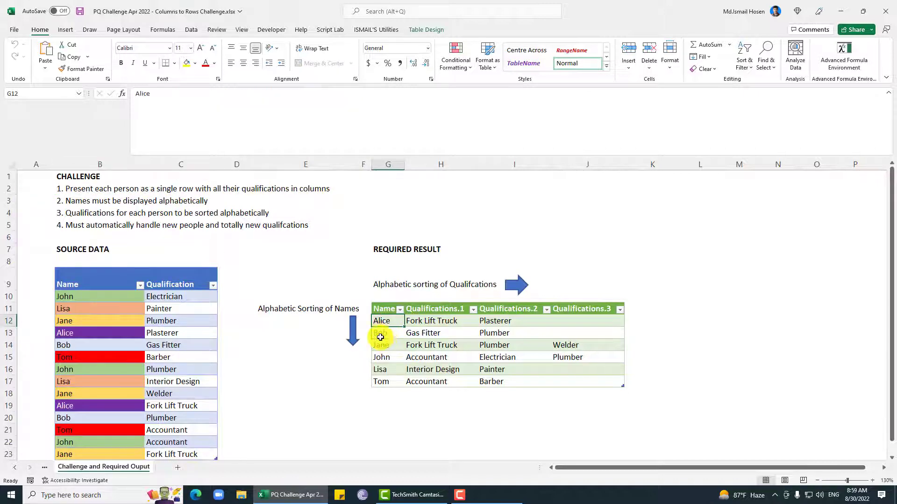
{"action": "left_click", "coordinate": [432, 334]}
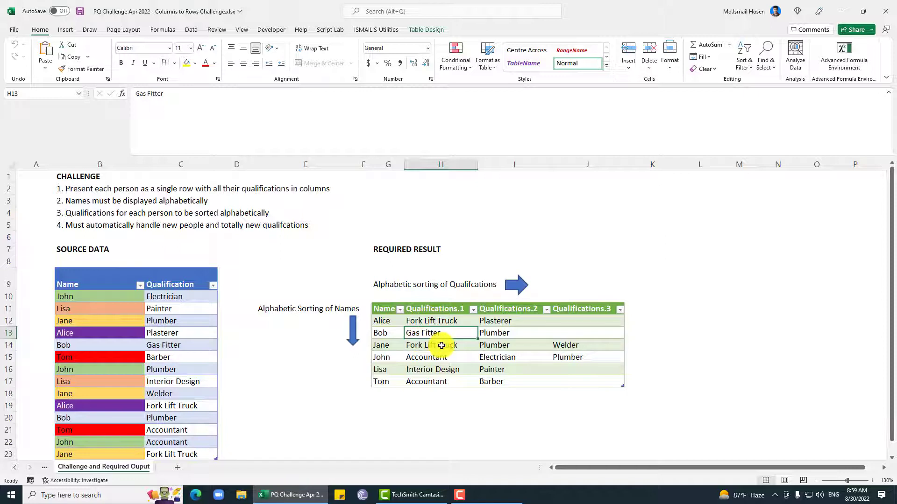
{"action": "left_click", "coordinate": [489, 331]}
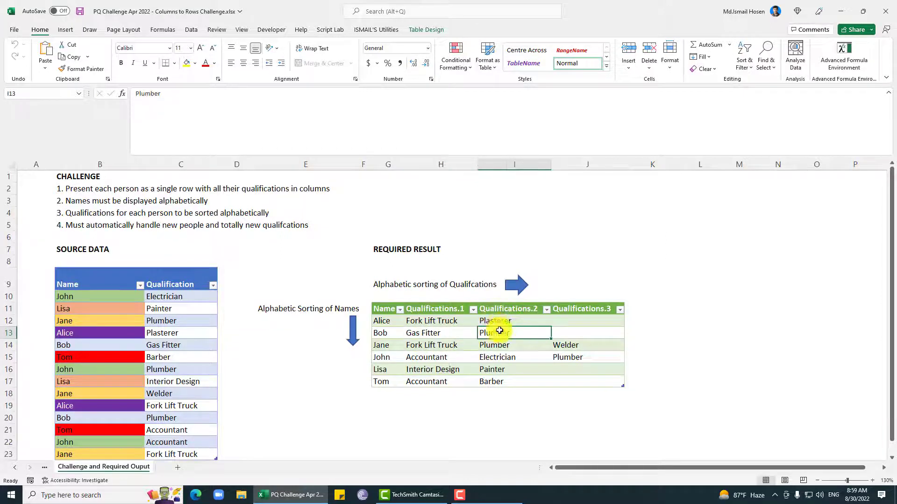
{"action": "left_click", "coordinate": [408, 336]}
{"action": "left_click", "coordinate": [394, 335]}
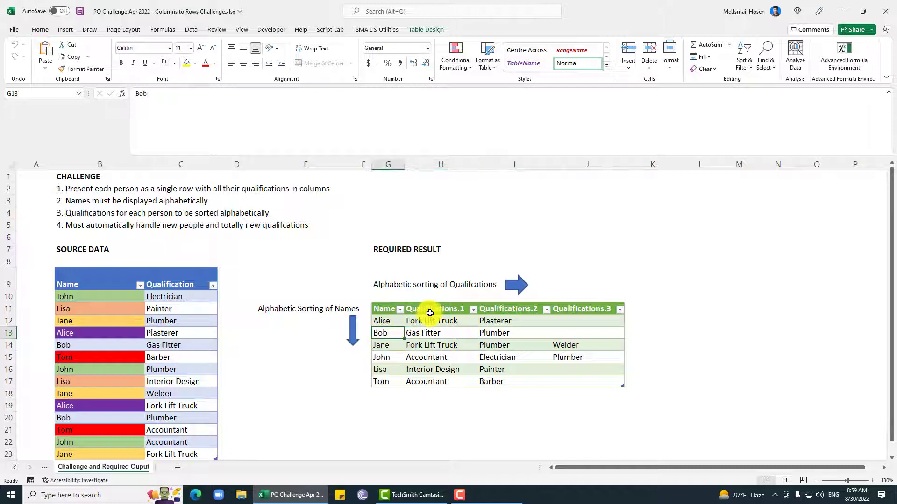
{"action": "left_click_drag", "start_coordinate": [432, 309], "coordinate": [604, 380]}
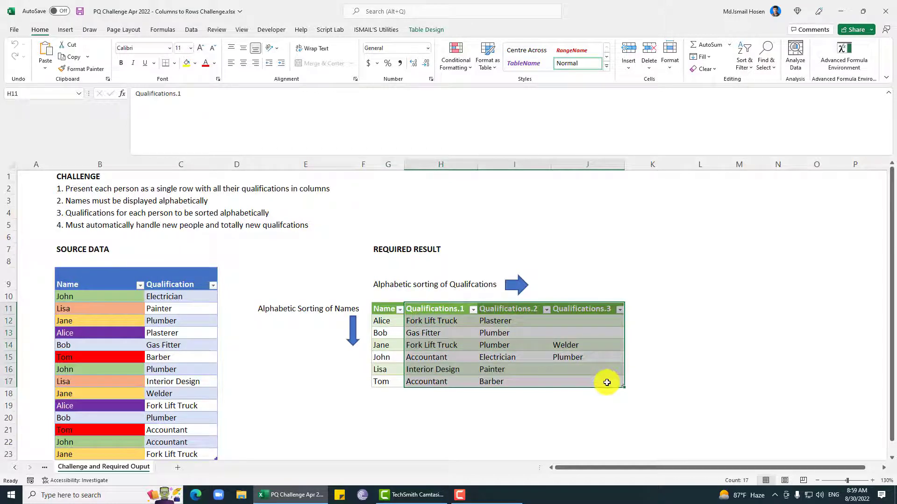
{"action": "left_click", "coordinate": [423, 333]}
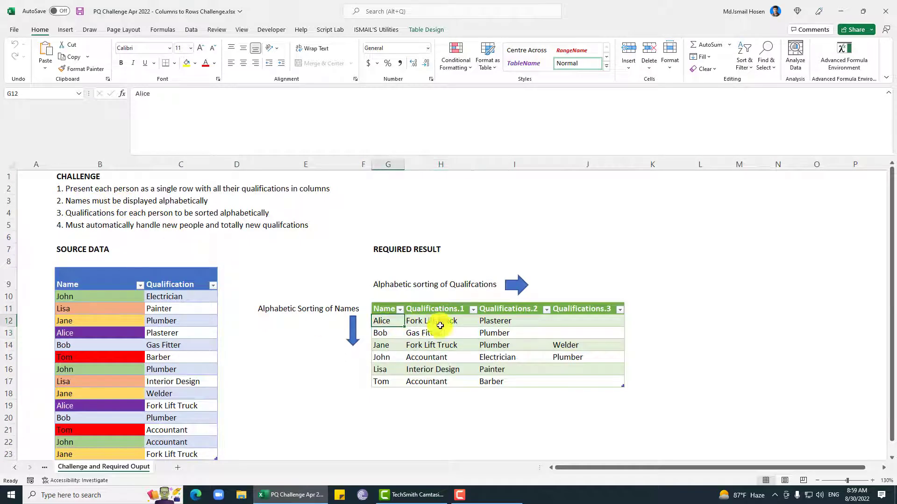
{"action": "left_click_drag", "start_coordinate": [599, 321], "coordinate": [389, 322]}
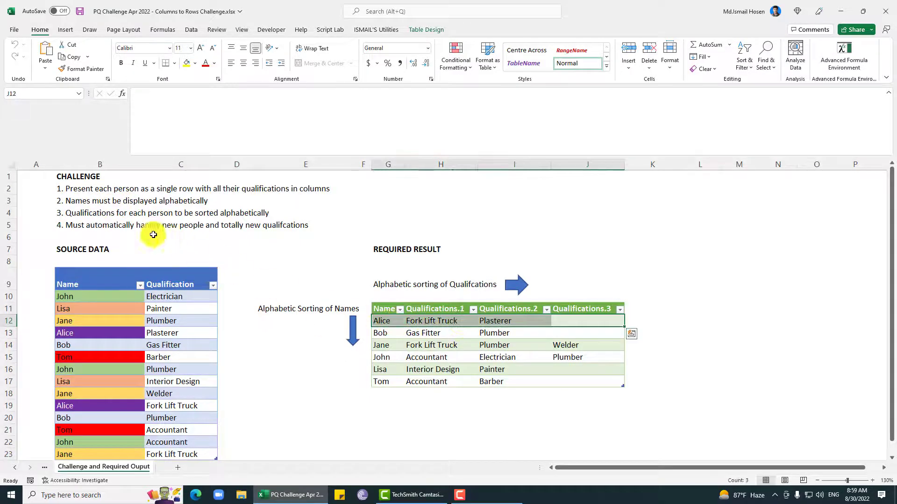
Examine the alphabetical sorting requirements for names and qualifications by comparing the required result with the source data.
{"action": "left_click", "coordinate": [140, 204]}
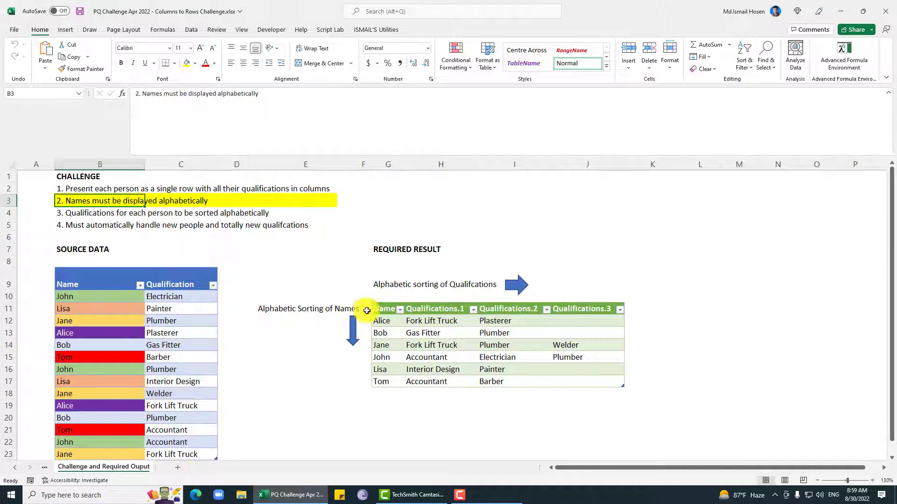
{"action": "left_click_drag", "start_coordinate": [383, 306], "coordinate": [392, 383]}
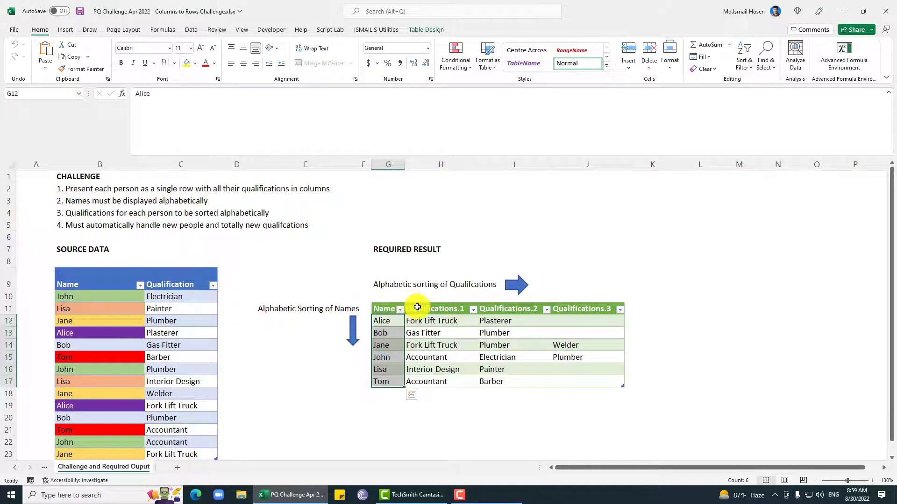
{"action": "left_click_drag", "start_coordinate": [416, 321], "coordinate": [608, 321]}
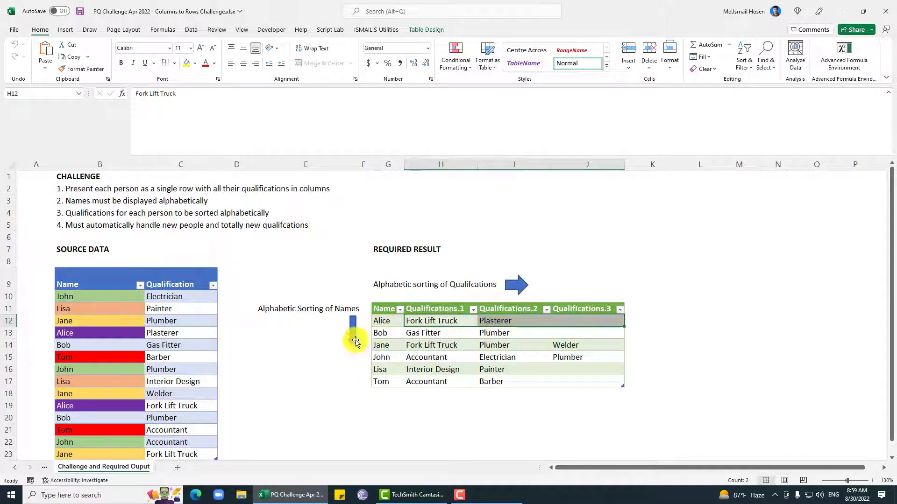
{"action": "left_click", "coordinate": [423, 358]}
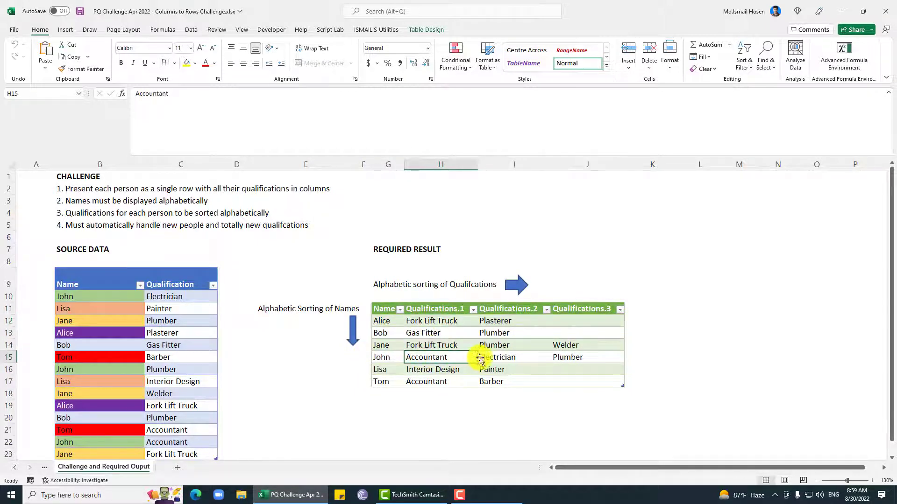
{"action": "left_click", "coordinate": [509, 357]}
{"action": "left_click", "coordinate": [562, 358]}
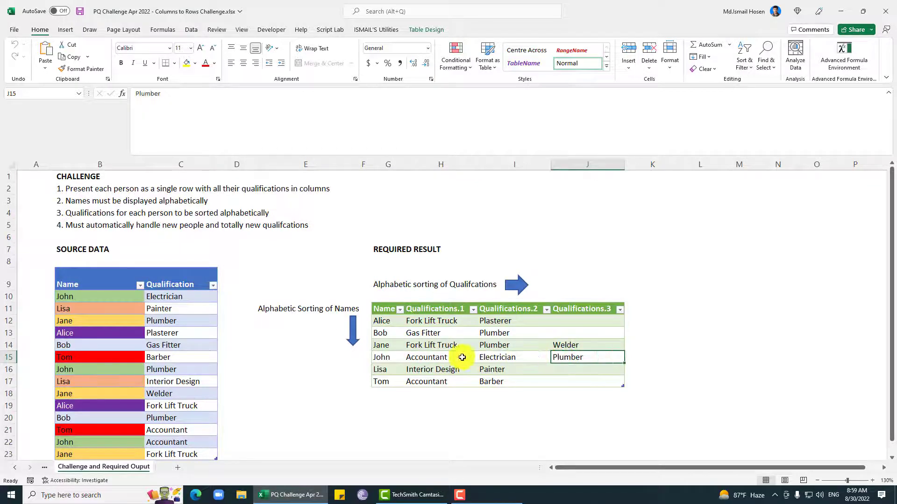
{"action": "left_click_drag", "start_coordinate": [413, 356], "coordinate": [549, 356]}
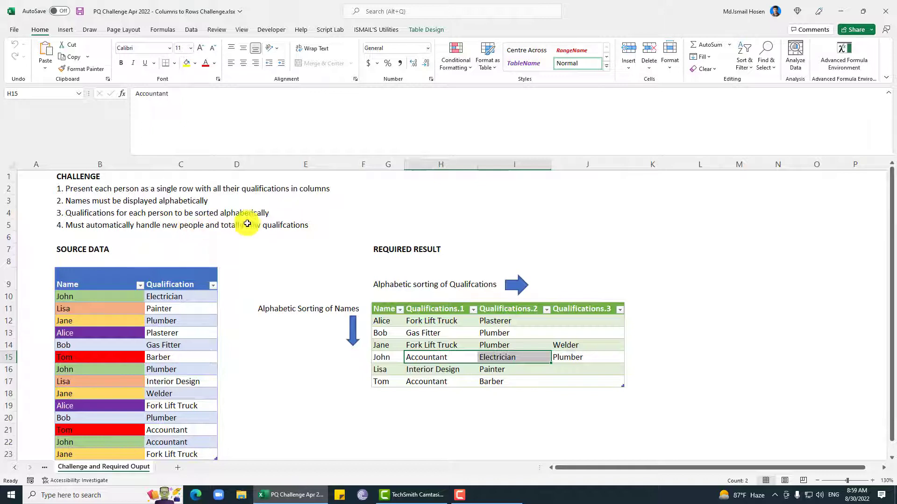
{"action": "scroll", "coordinate": [261, 233], "scroll_direction": "down", "scroll_amount": 2}
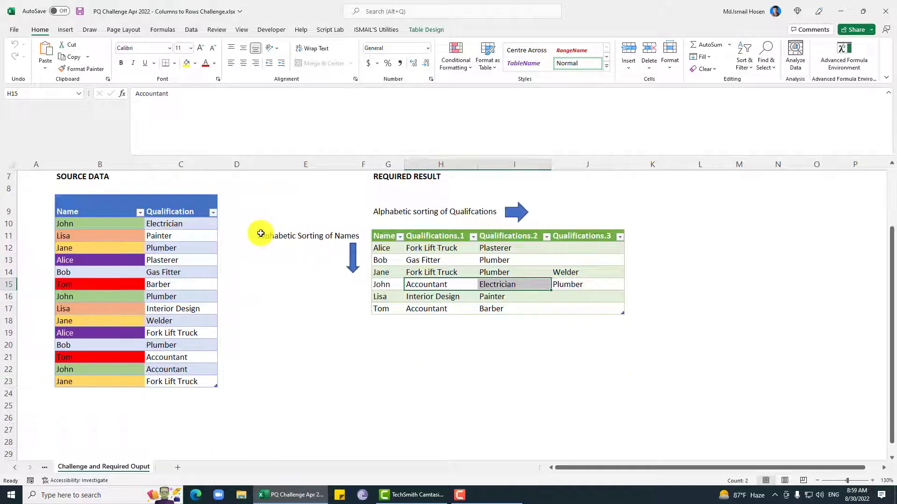
{"action": "left_click", "coordinate": [462, 269]}
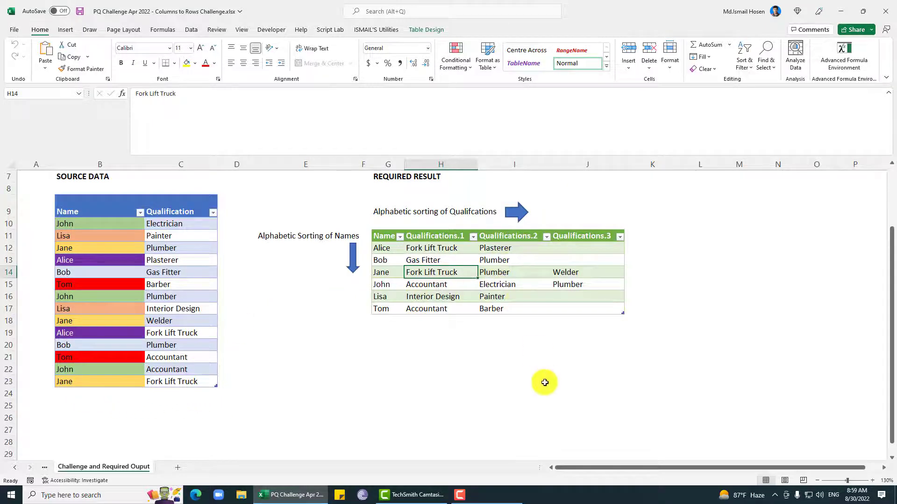
{"action": "scroll", "coordinate": [116, 322], "scroll_direction": "up", "scroll_amount": 2}
{"action": "left_click", "coordinate": [115, 315]}
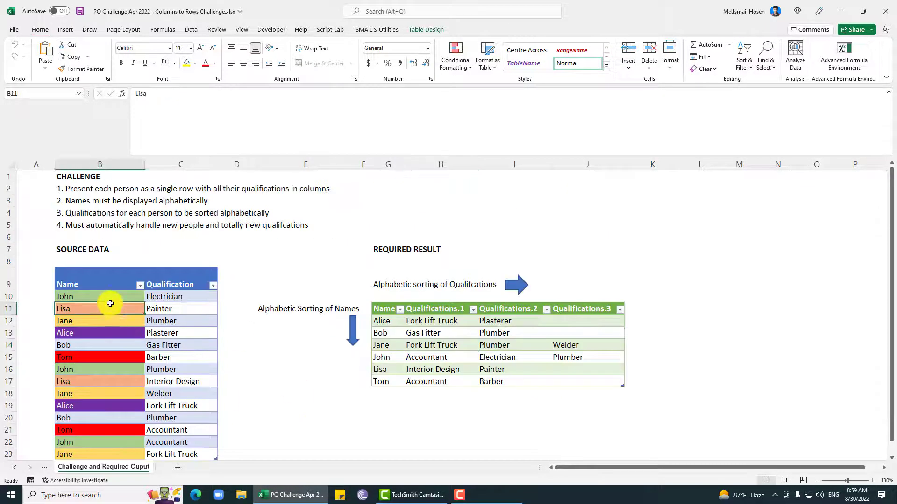
View the workbook's Welcome sheet and return to the Challenge and Required Ouput sheet.
{"action": "left_click", "coordinate": [15, 468]}
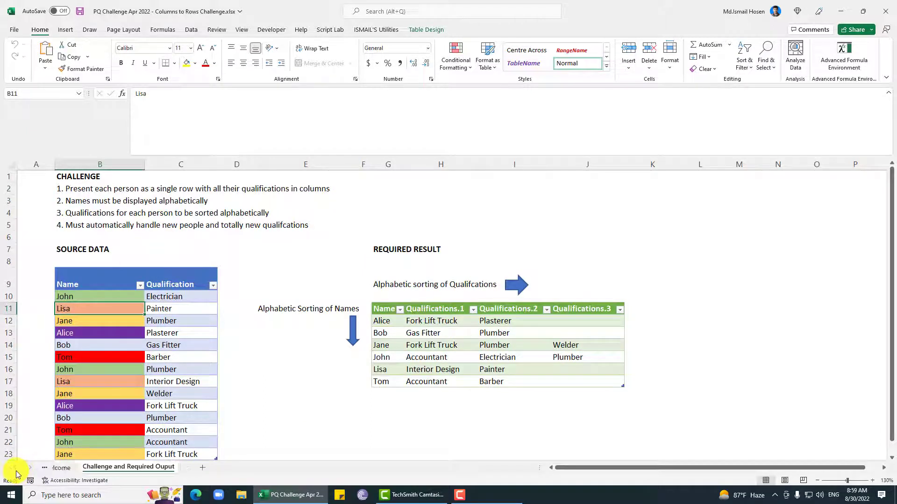
{"action": "left_click", "coordinate": [72, 467]}
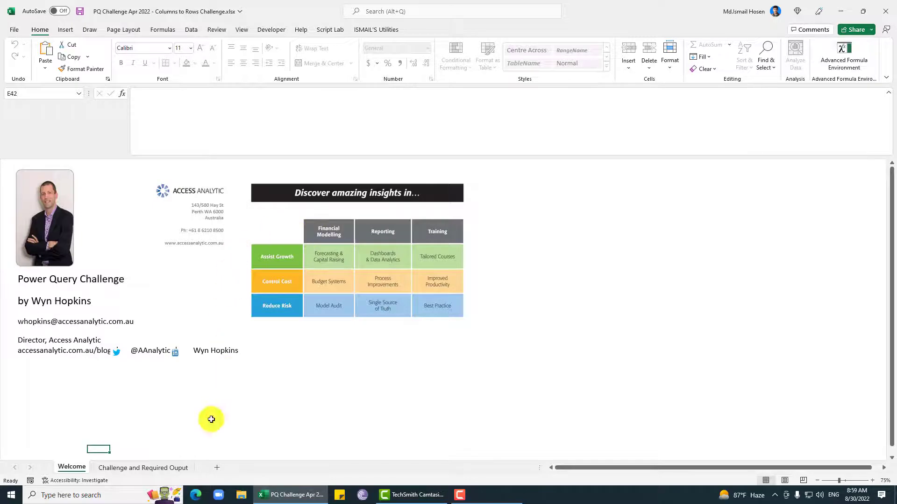
{"action": "left_click", "coordinate": [149, 467]}
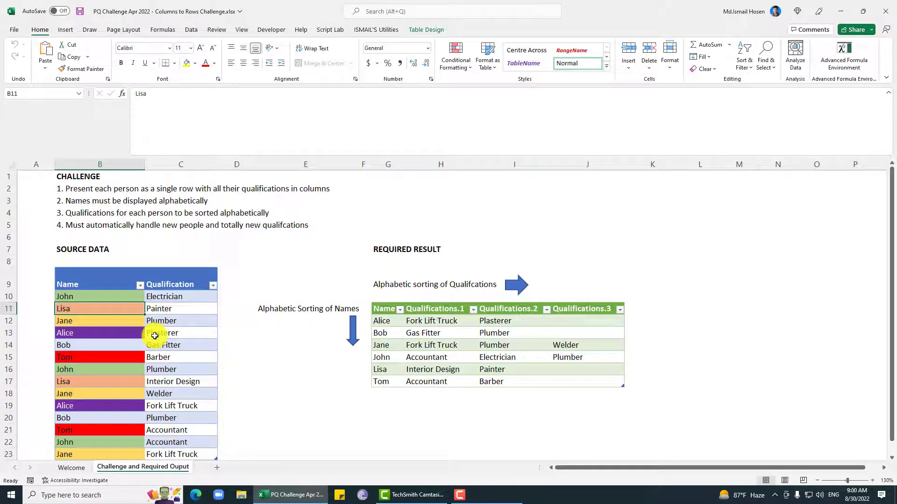
Load the source table of names and qualifications into the Power Query Editor.
{"action": "key", "text": "alt"}
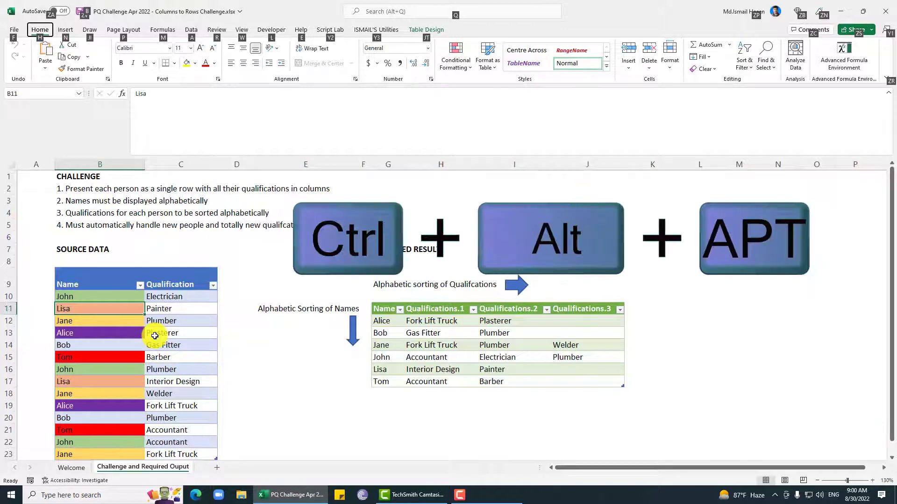
{"action": "key", "text": "a"}
{"action": "key", "text": "p"}
{"action": "key", "text": "t"}
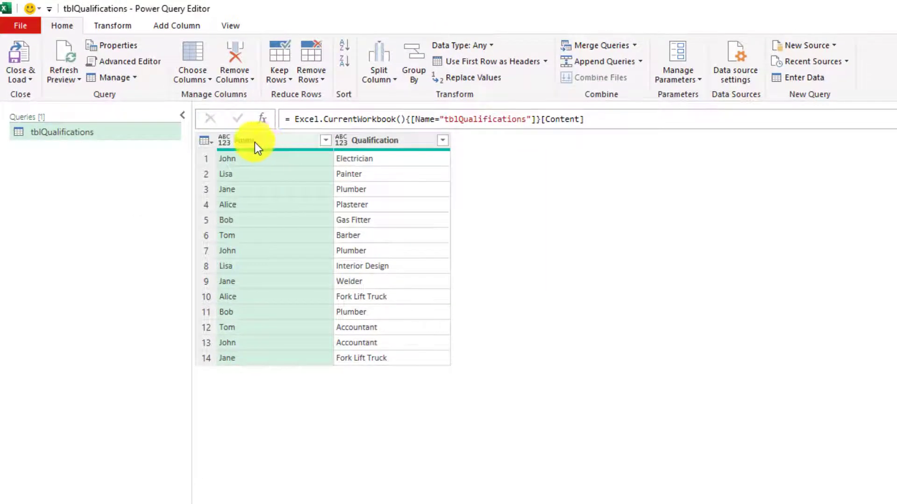
{"action": "left_click", "coordinate": [357, 141], "text": "ctrl"}
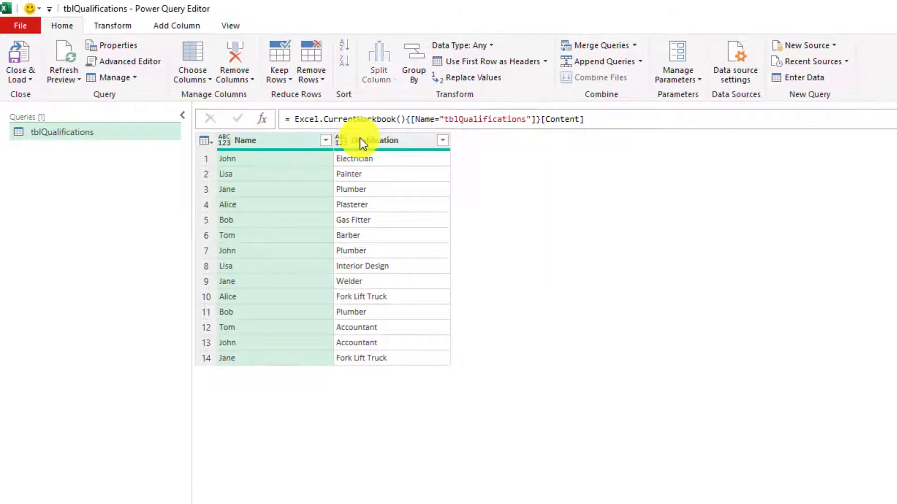
{"action": "left_click", "coordinate": [442, 141]}
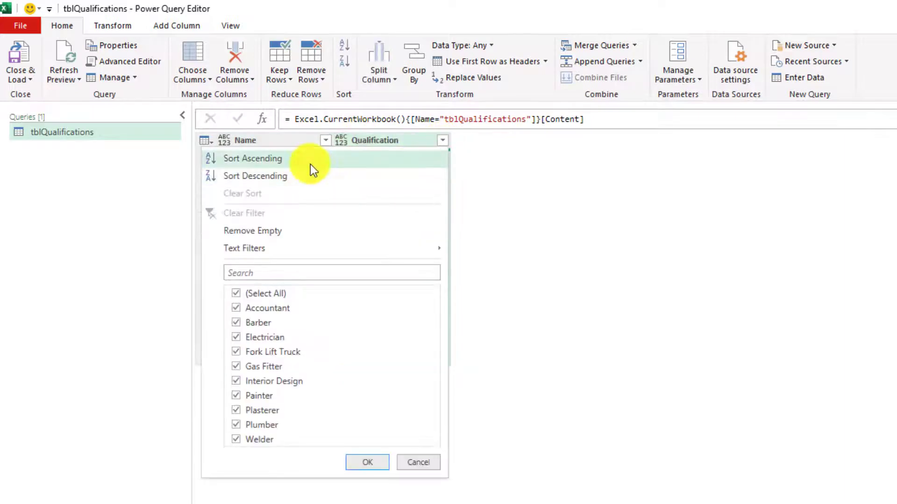
{"action": "left_click", "coordinate": [310, 164]}
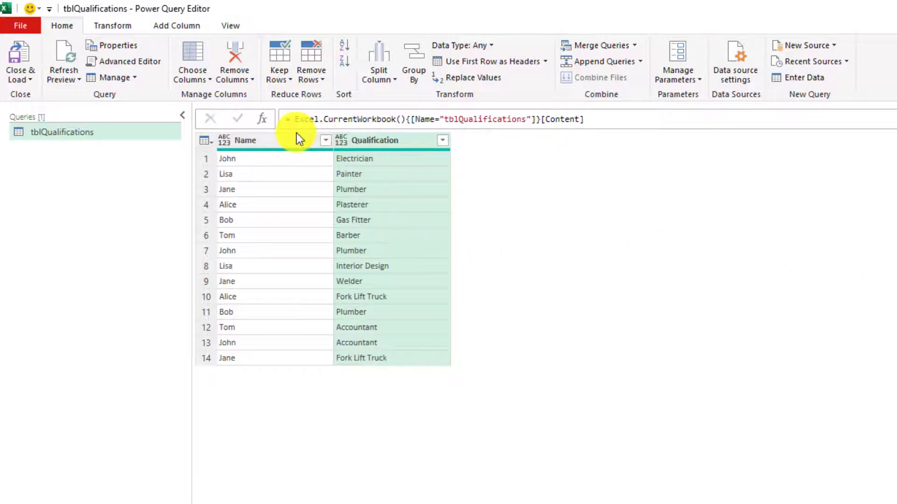
Sort the query by the Name column in ascending order.
{"action": "left_click", "coordinate": [297, 139]}
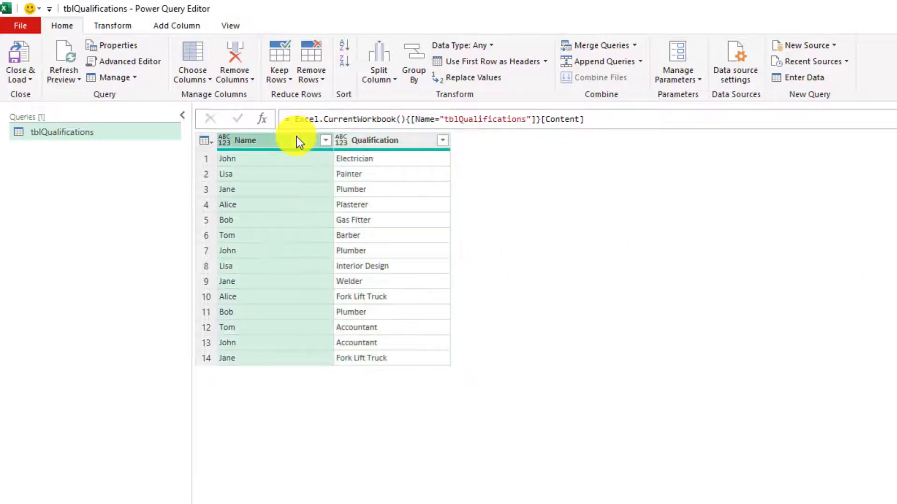
{"action": "left_click", "coordinate": [323, 140]}
{"action": "left_click", "coordinate": [210, 160]}
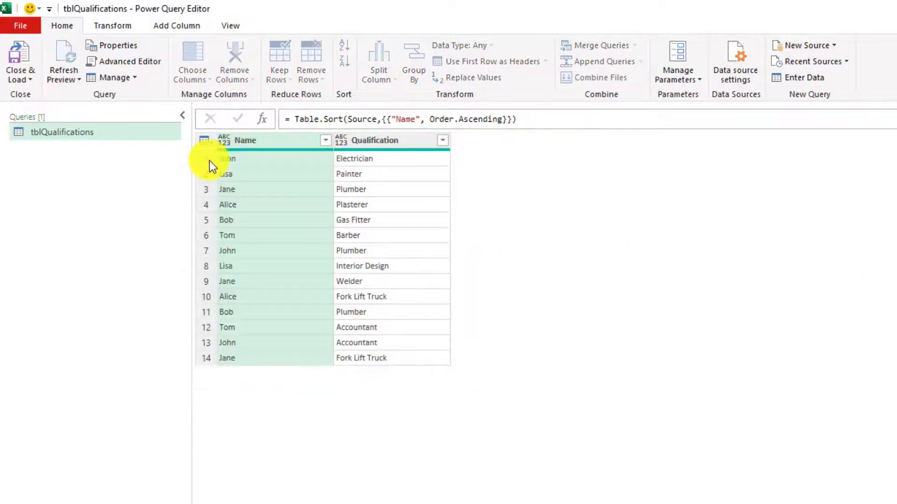
Add the Qualification column in ascending order as the second sort key in the Table.Sort formula.
{"action": "left_click", "coordinate": [400, 145]}
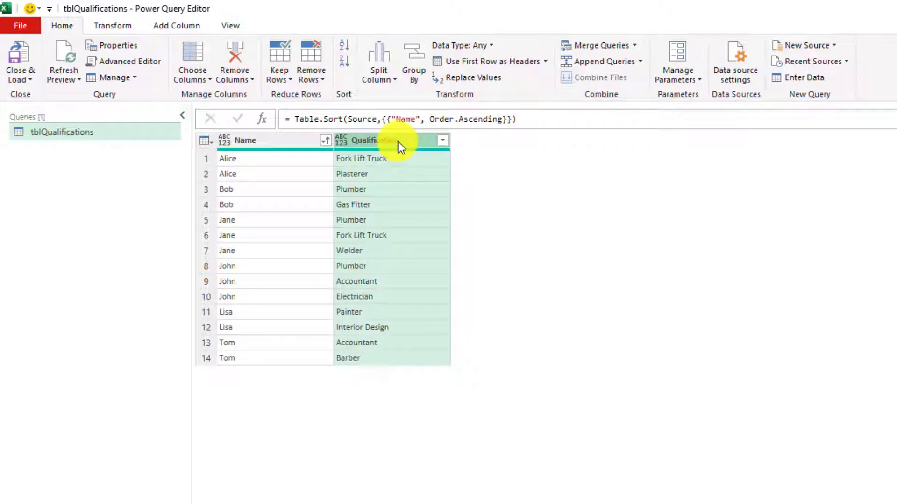
{"action": "double_click", "coordinate": [399, 142]}
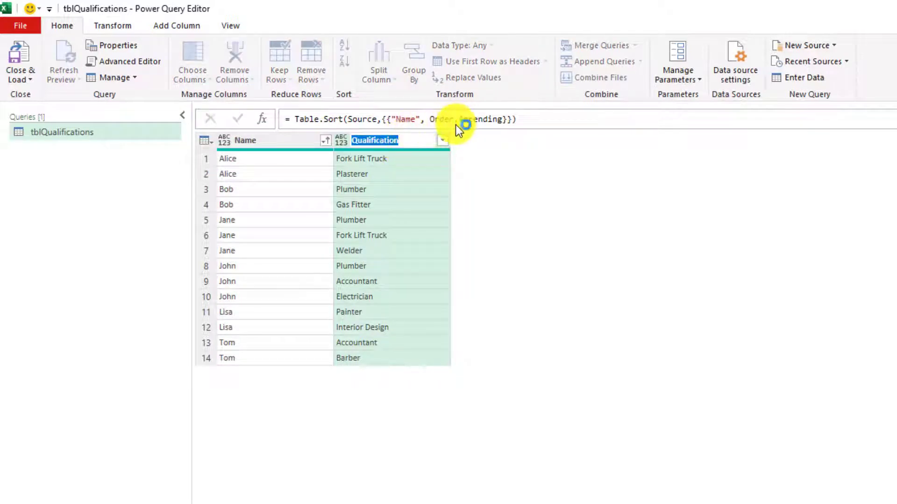
{"action": "key", "text": "Return"}
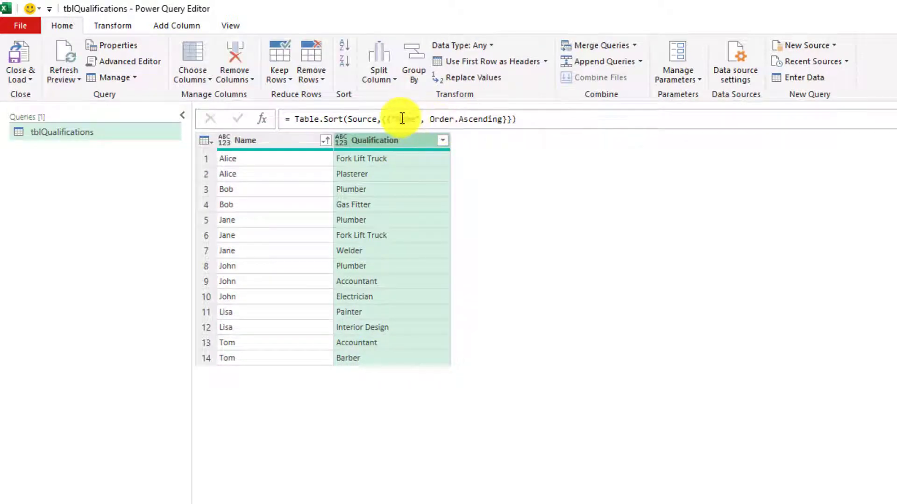
{"action": "left_click", "coordinate": [509, 119]}
{"action": "type", "text": ","}
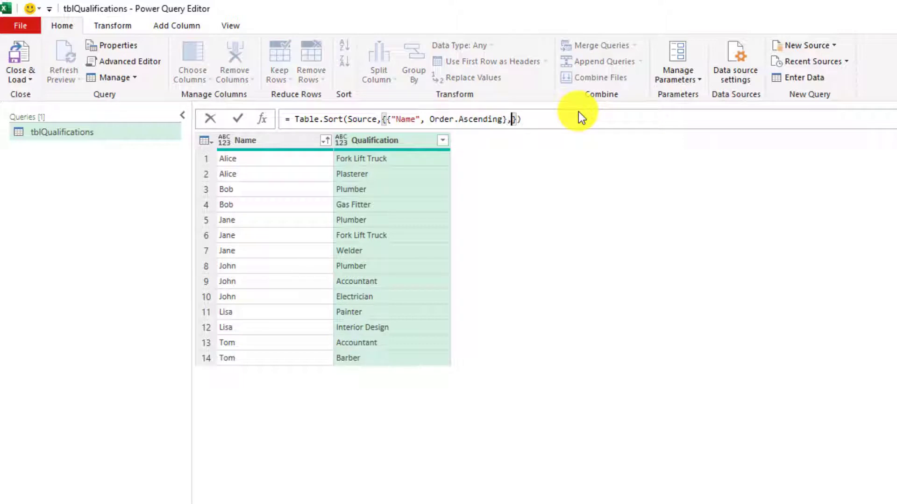
{"action": "type", "text": "{\""}
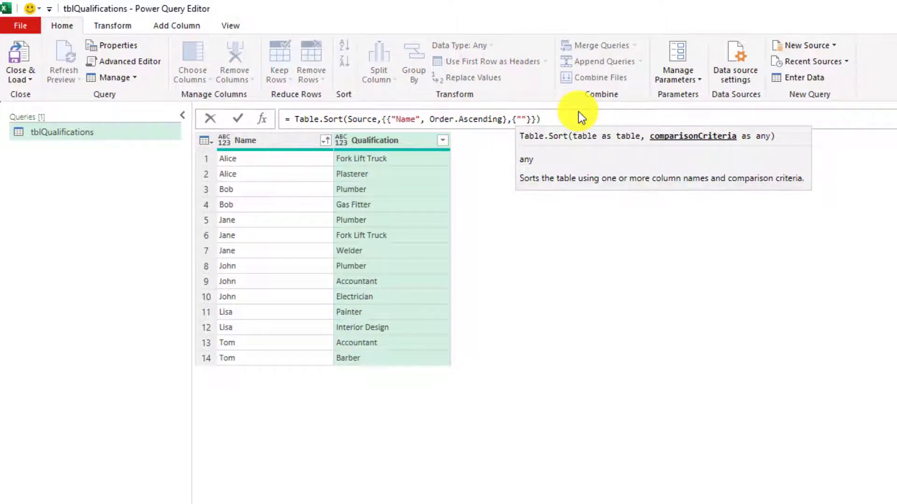
{"action": "type", "text": "Qualification\","}
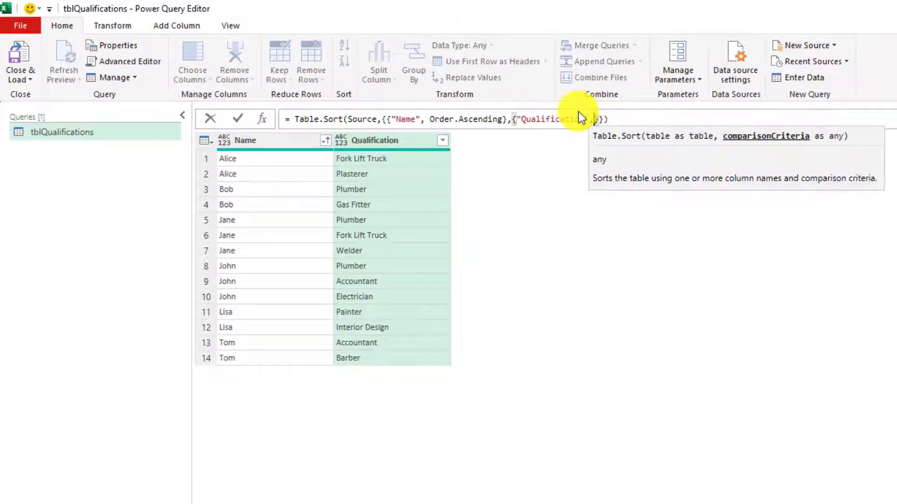
{"action": "type", "text": "Ord"}
{"action": "key", "text": "Tab"}
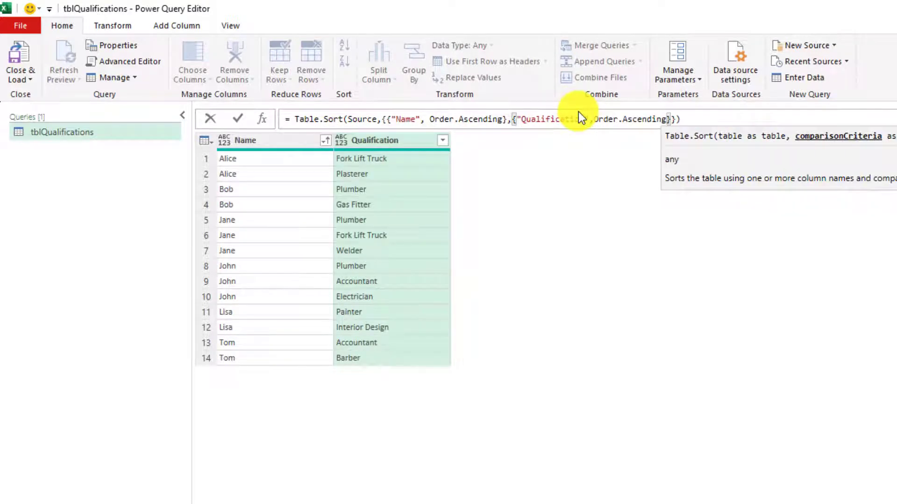
{"action": "key", "text": "End"}
{"action": "key", "text": "Return"}
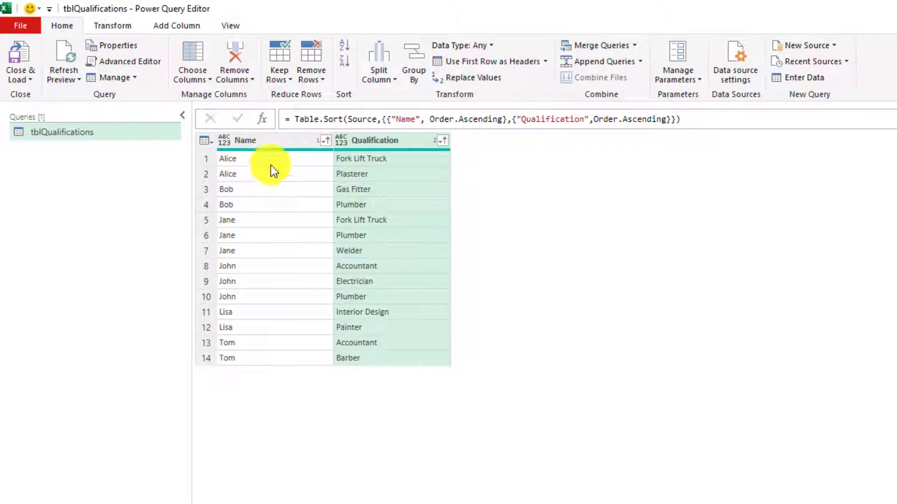
{"action": "left_click", "coordinate": [256, 161]}
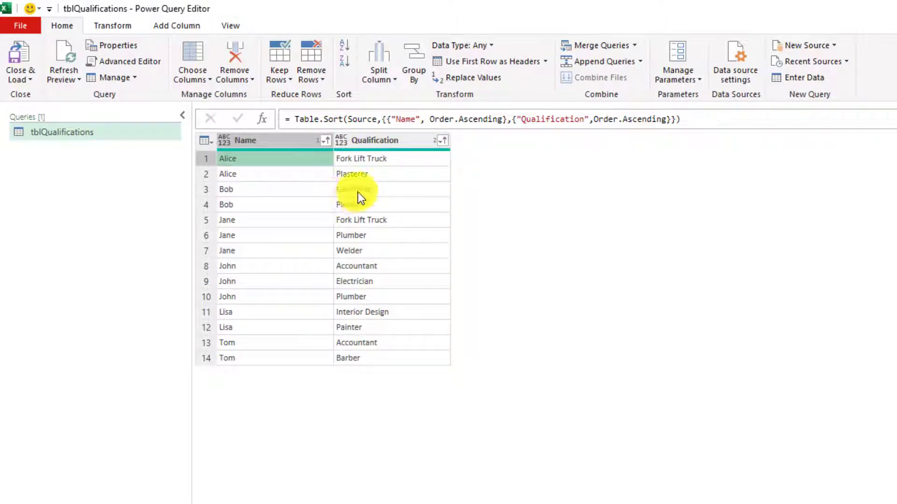
{"action": "left_click", "coordinate": [360, 209]}
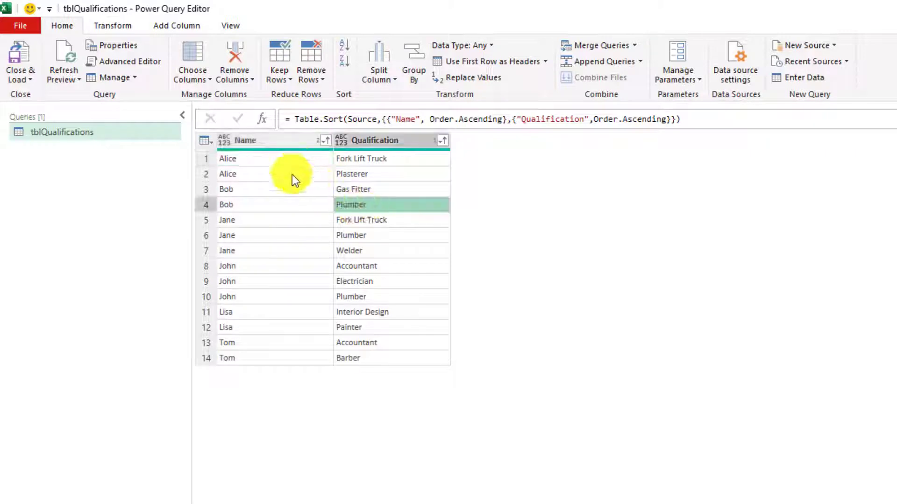
{"action": "left_click", "coordinate": [360, 141]}
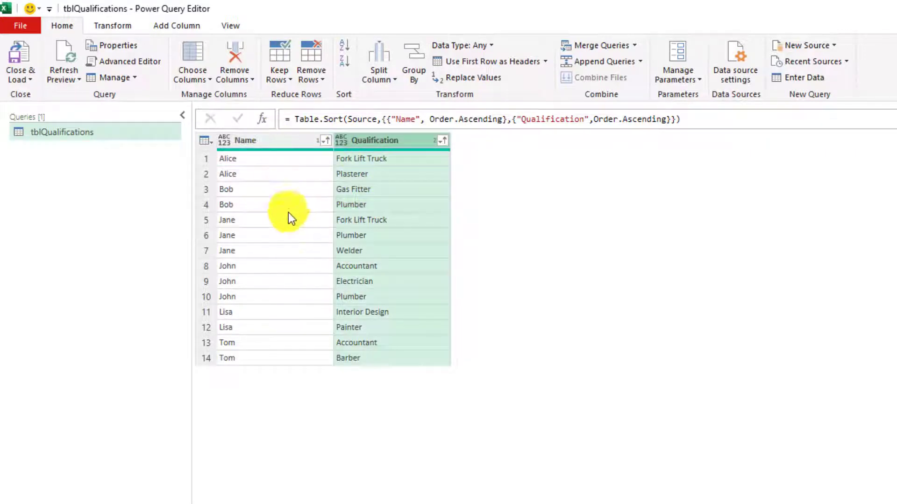
Try pivoting the Name column with Qualification as the values column and Don't Aggregate as the aggregate function.
{"action": "left_click", "coordinate": [263, 135]}
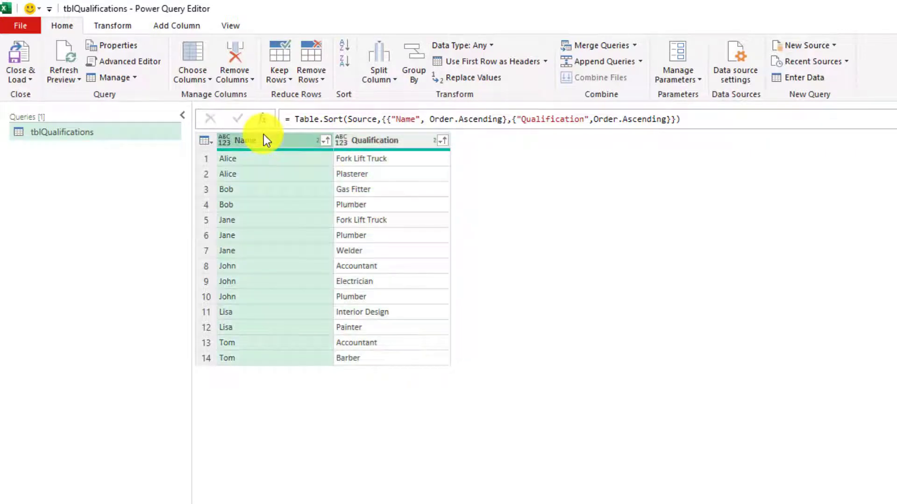
{"action": "right_click", "coordinate": [263, 134]}
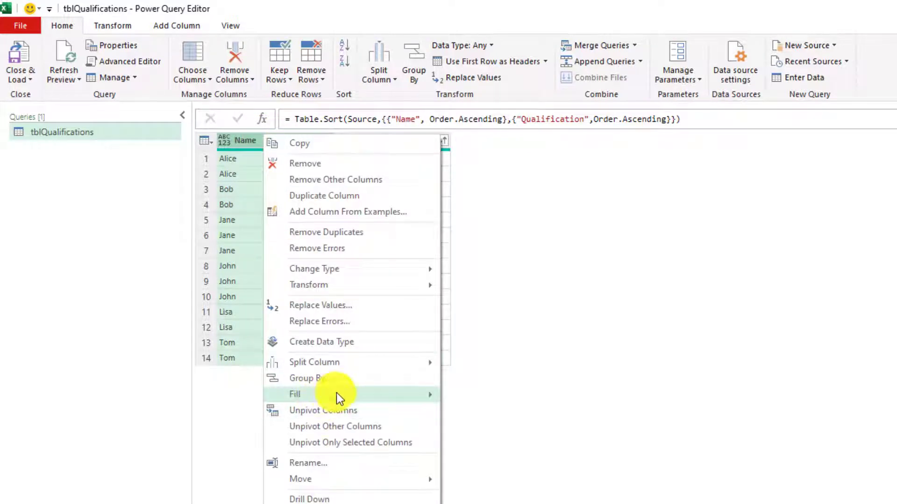
{"action": "left_click", "coordinate": [447, 77]}
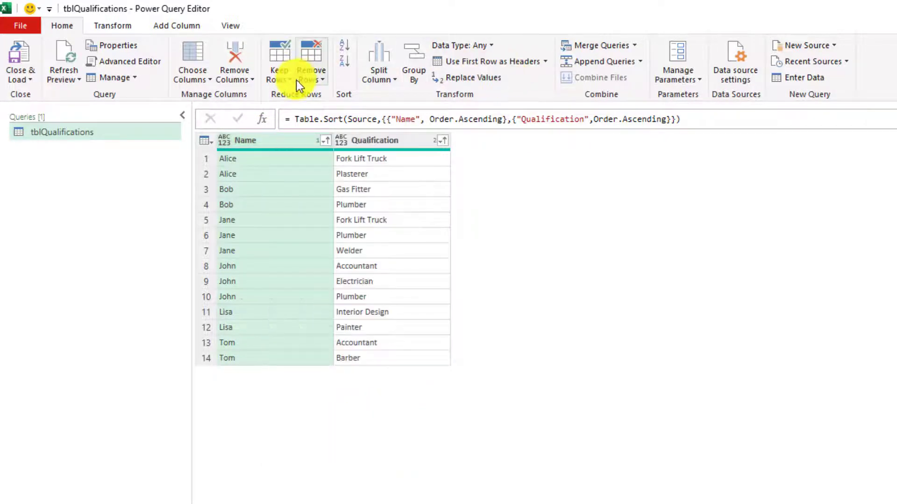
{"action": "left_click", "coordinate": [121, 24]}
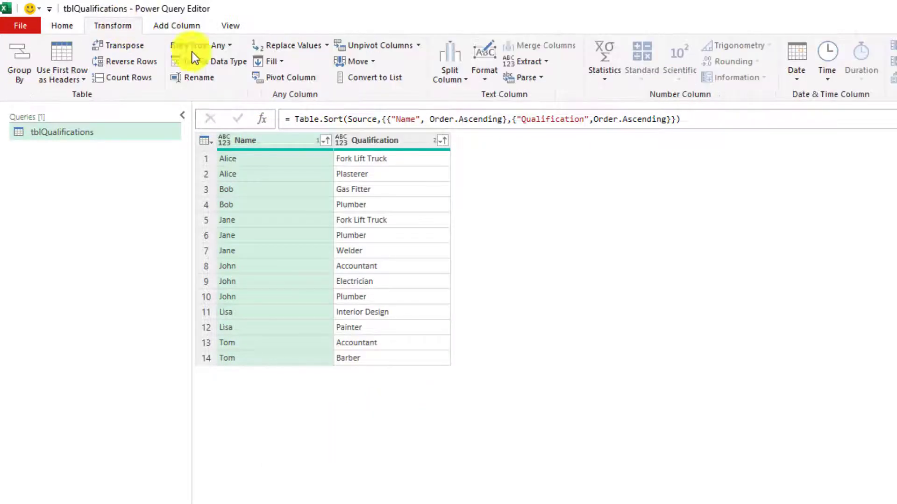
{"action": "left_click", "coordinate": [314, 79]}
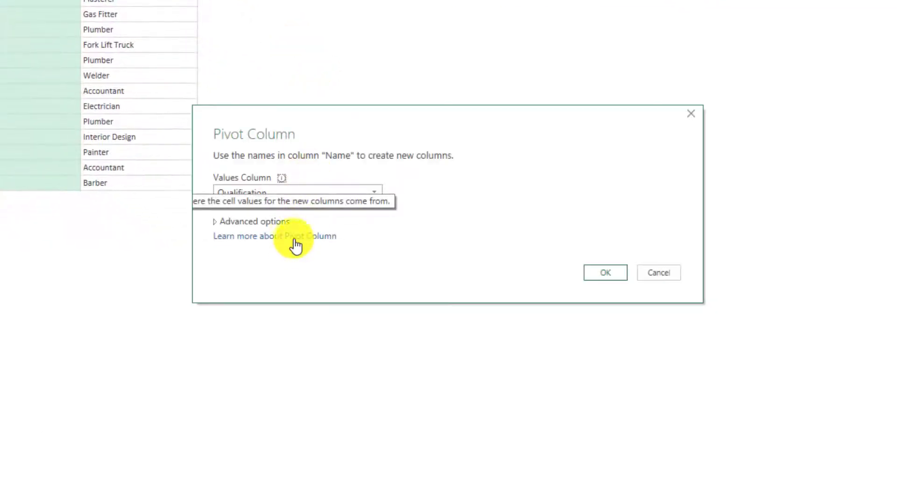
{"action": "left_click", "coordinate": [301, 192]}
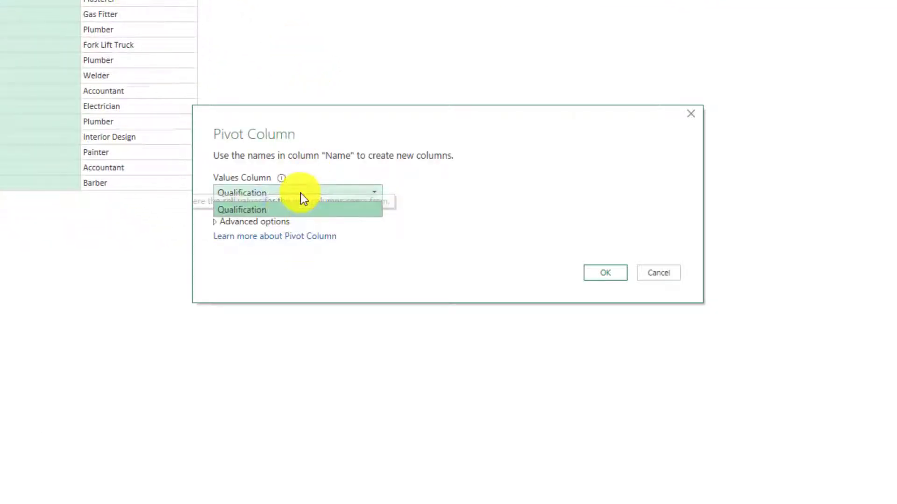
{"action": "left_click", "coordinate": [278, 211]}
{"action": "left_click", "coordinate": [244, 221]}
{"action": "left_click", "coordinate": [264, 251]}
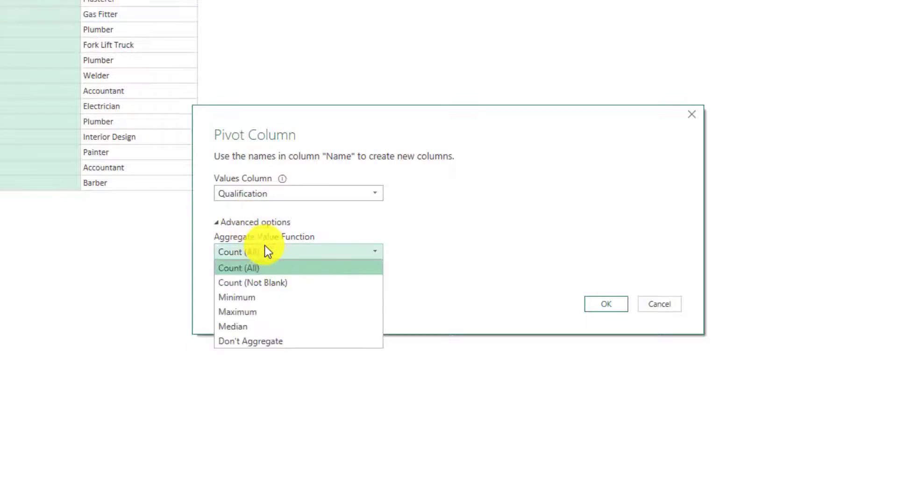
{"action": "left_click", "coordinate": [262, 341]}
{"action": "left_click", "coordinate": [603, 304]}
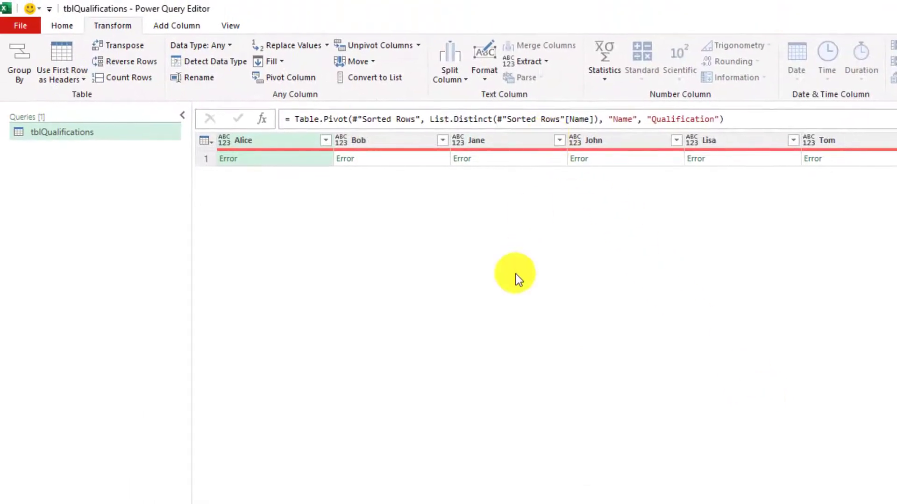
Try "Name" instead of "Qualification" as the values column in the Table.Pivot formula.
{"action": "double_click", "coordinate": [625, 120]}
{"action": "key", "text": "ctrl+c"}
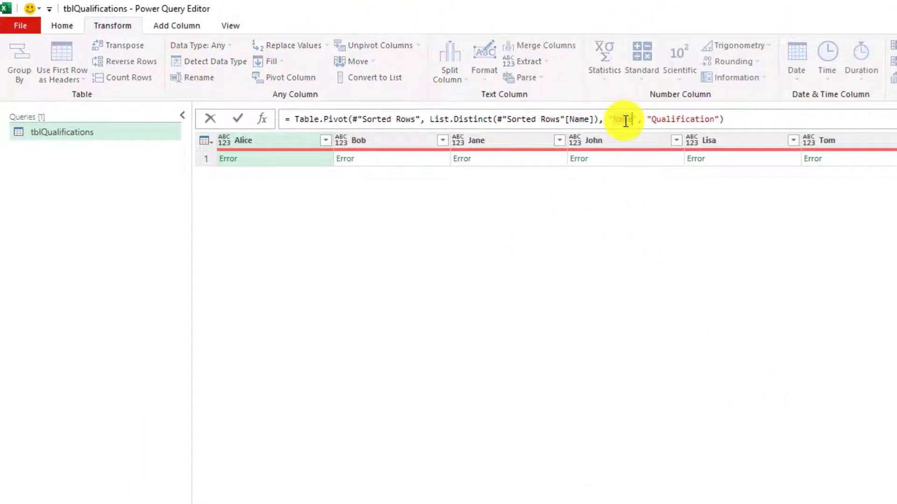
{"action": "double_click", "coordinate": [682, 119]}
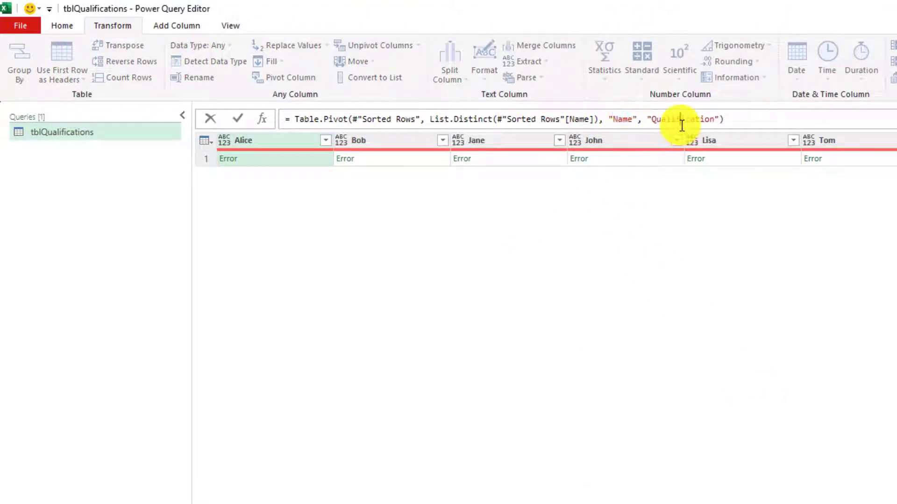
{"action": "key", "text": "ctrl+v"}
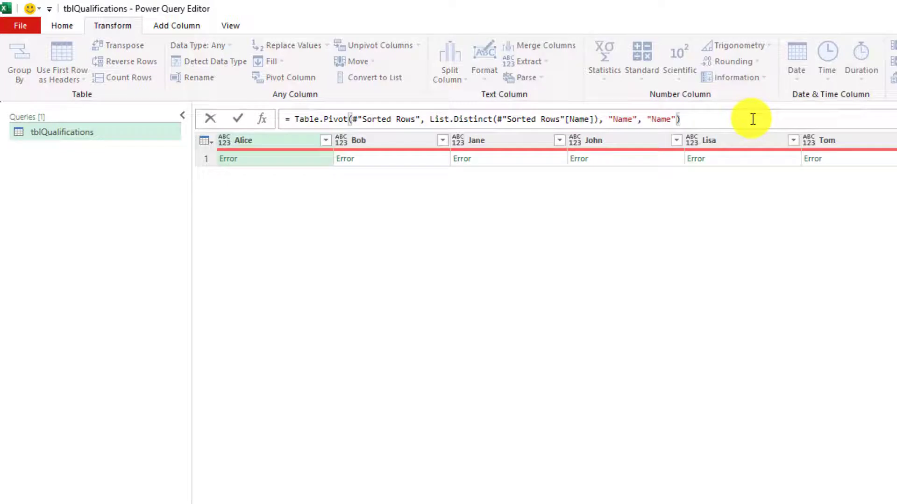
{"action": "key", "text": "Return"}
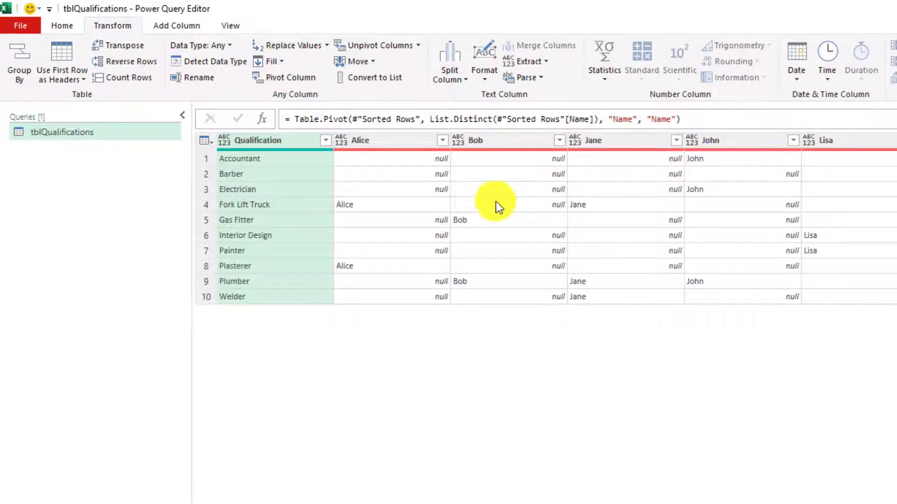
Change the pivoted attribute column in the Table.Pivot formula to "Qualification".
{"action": "left_click", "coordinate": [626, 118]}
{"action": "key", "text": "BackSpace"}
{"action": "key", "text": "BackSpace"}
{"action": "key", "text": "BackSpace"}
{"action": "key", "text": "BackSpace"}
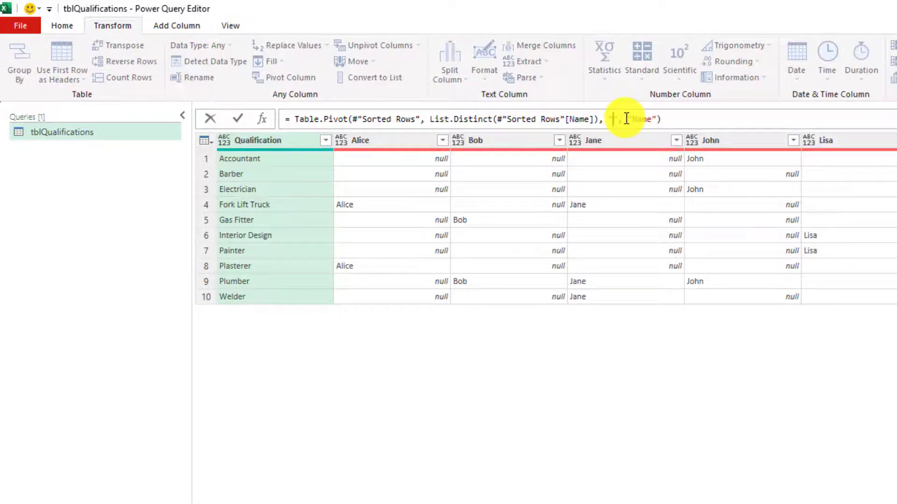
{"action": "type", "text": "Name"}
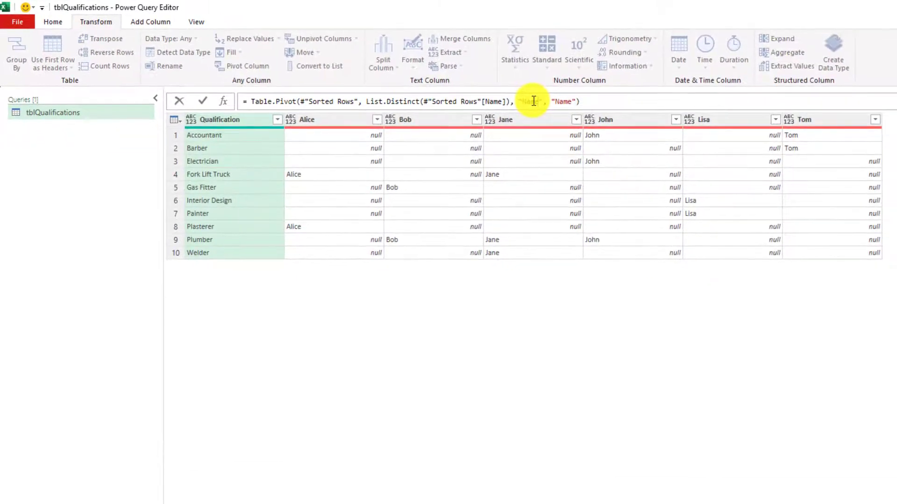
{"action": "key", "text": "BackSpace"}
{"action": "key", "text": "super+v"}
{"action": "key", "text": "Down"}
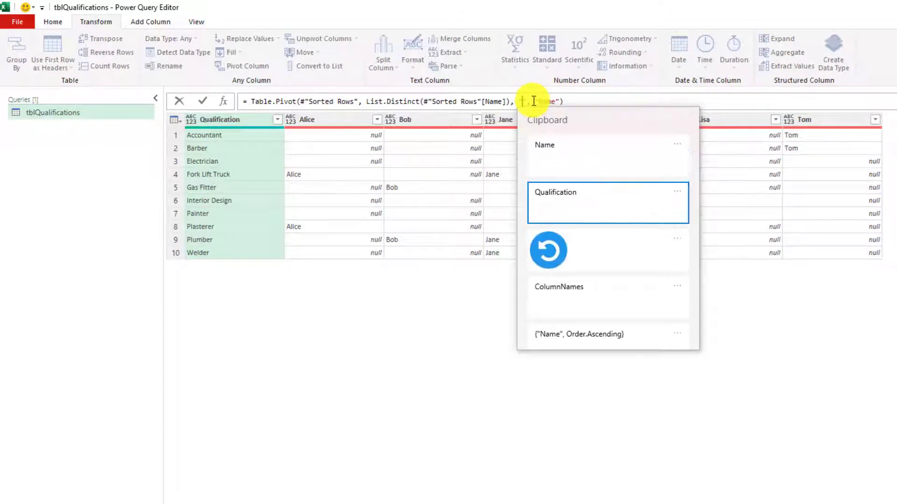
{"action": "key", "text": "Return"}
Set the values column argument of the Table.Pivot formula to "Qualification" as well and apply the formula.
{"action": "double_click", "coordinate": [541, 101]}
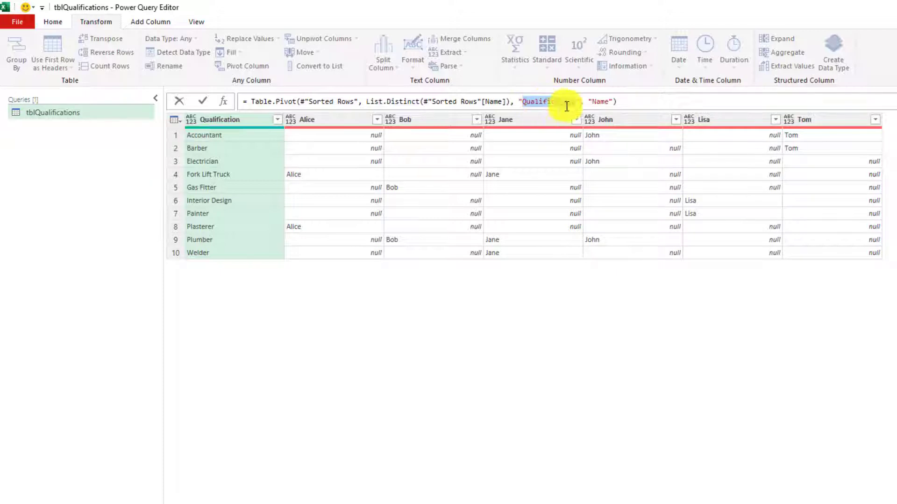
{"action": "left_click", "coordinate": [595, 99]}
{"action": "type", "text": "Qualification"}
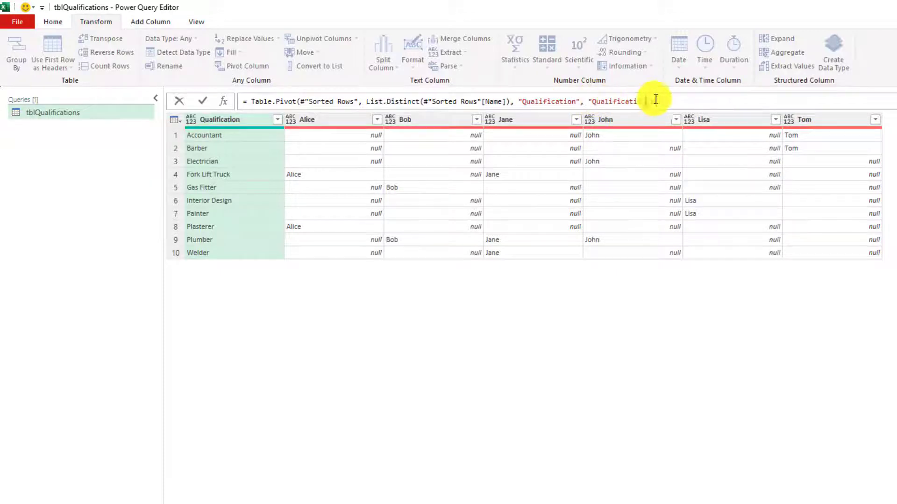
{"action": "left_click", "coordinate": [687, 99]}
{"action": "key", "text": "Return"}
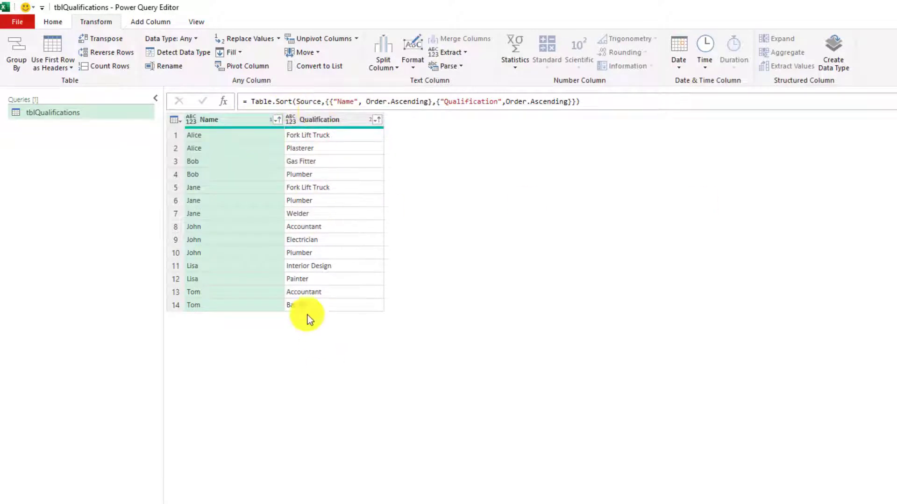
Try grouping the sorted rows by Name with the All Rows operation.
{"action": "right_click", "coordinate": [203, 121]}
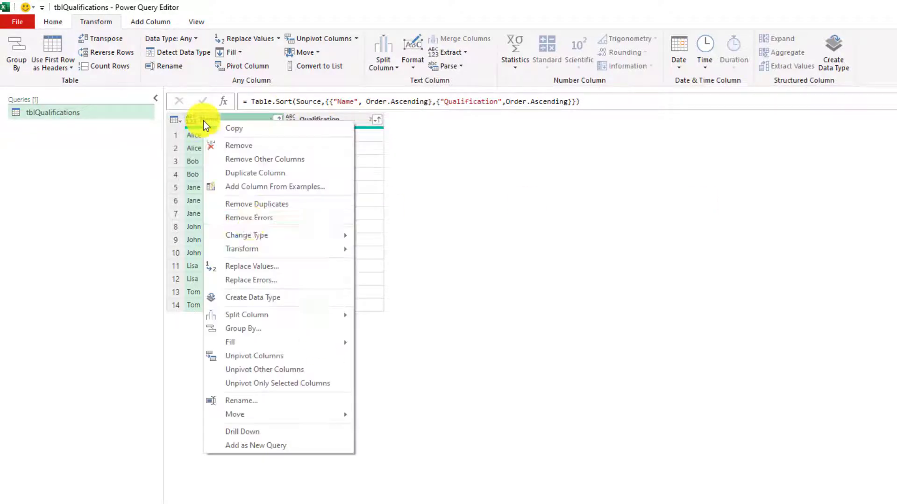
{"action": "left_click", "coordinate": [252, 328]}
{"action": "left_click", "coordinate": [577, 359]}
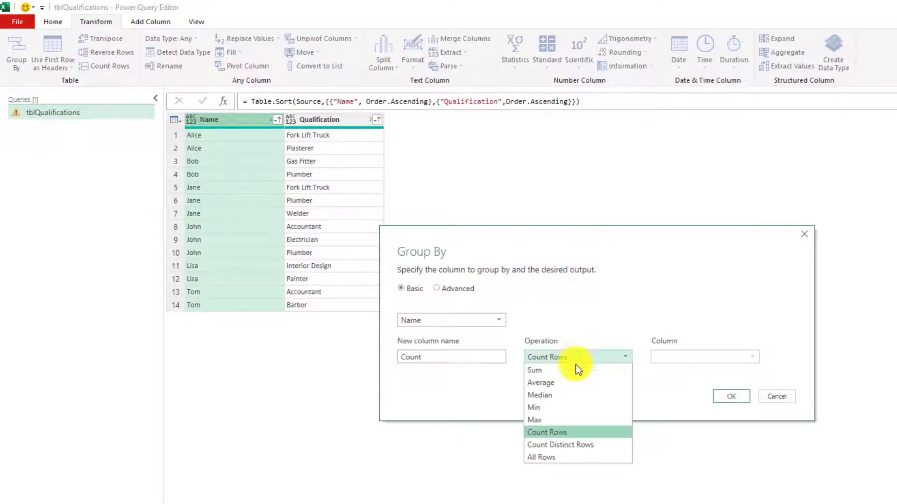
{"action": "left_click", "coordinate": [559, 462]}
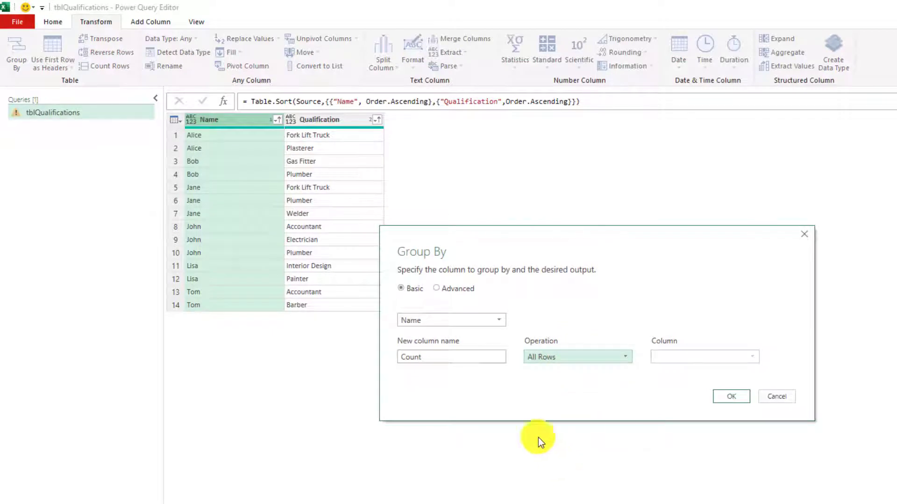
{"action": "left_click", "coordinate": [742, 398]}
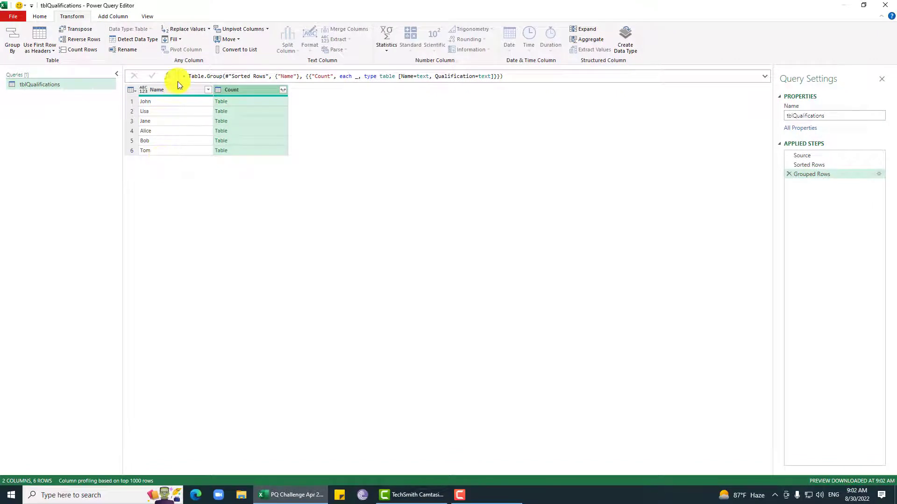
Preview the nested table of the first grouped row and delete the Grouped Rows step.
{"action": "left_click", "coordinate": [254, 104]}
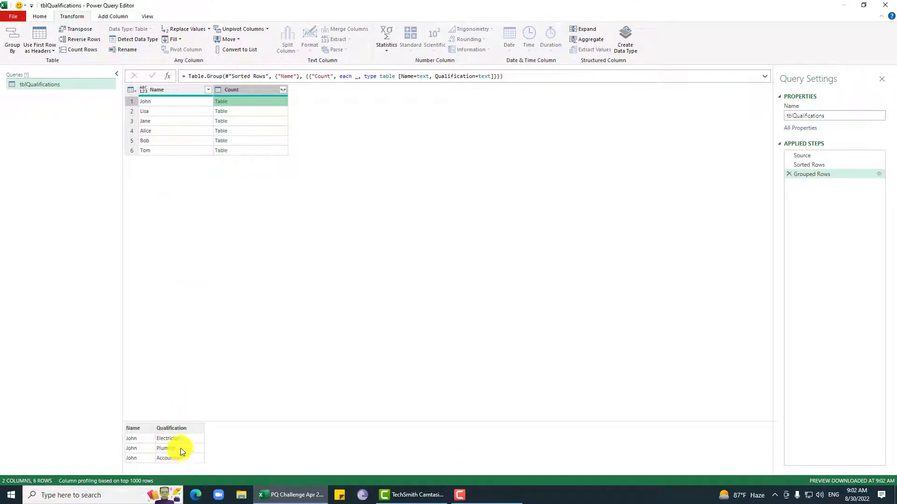
{"action": "left_click", "coordinate": [790, 174]}
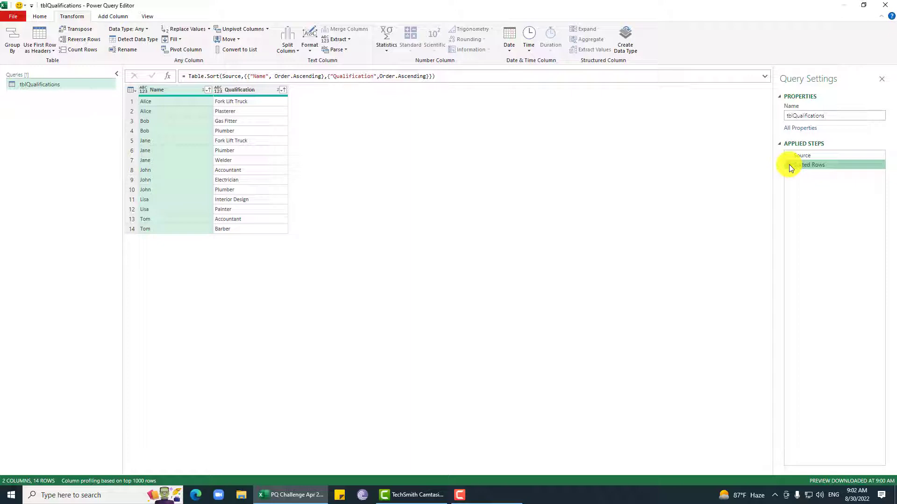
Delete the Sorted Rows step, group the source rows by Name with the All Rows operation, and preview the first nested table.
{"action": "left_click", "coordinate": [789, 165]}
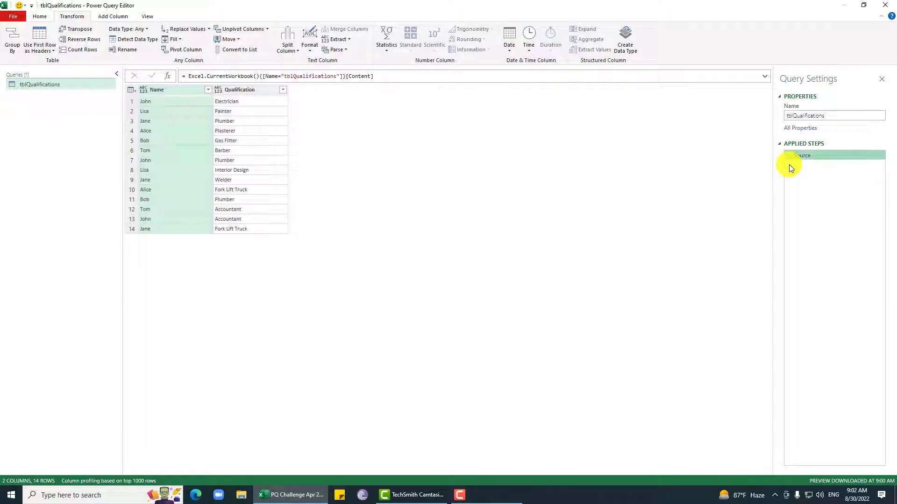
{"action": "right_click", "coordinate": [172, 95]}
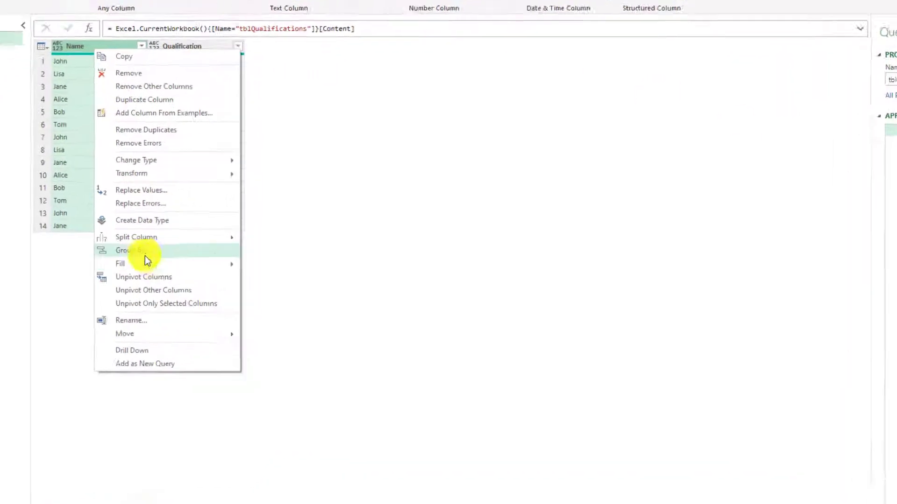
{"action": "left_click", "coordinate": [145, 255]}
{"action": "left_click", "coordinate": [441, 301]}
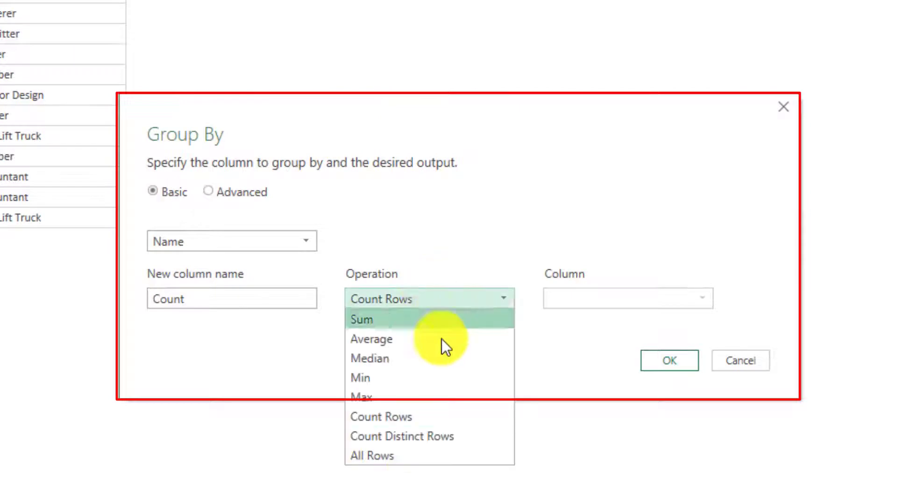
{"action": "left_click", "coordinate": [400, 461]}
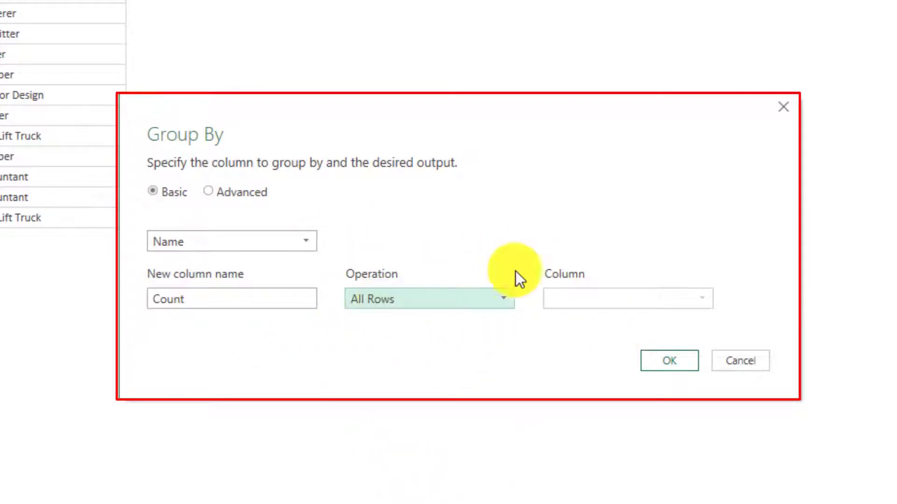
{"action": "left_click", "coordinate": [671, 367]}
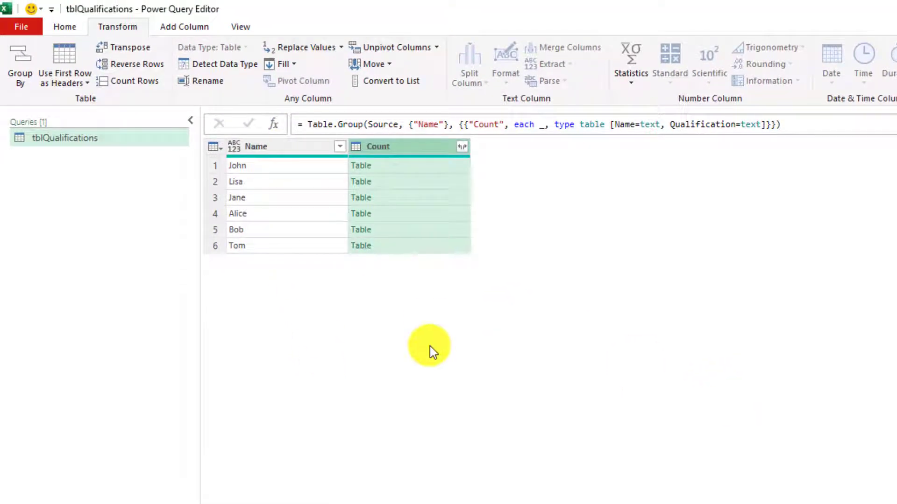
{"action": "left_click", "coordinate": [420, 166]}
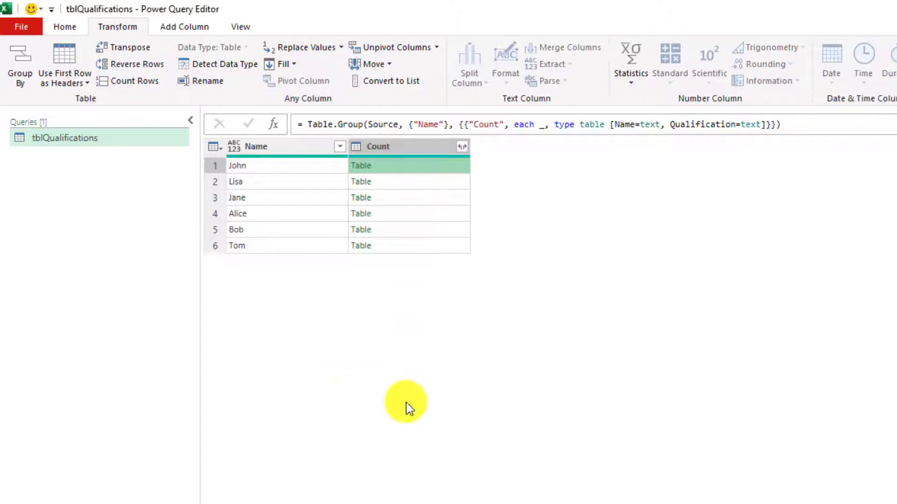
Sort the grouped rows by Name in ascending order and preview the first row's nested table.
{"action": "left_click", "coordinate": [285, 149]}
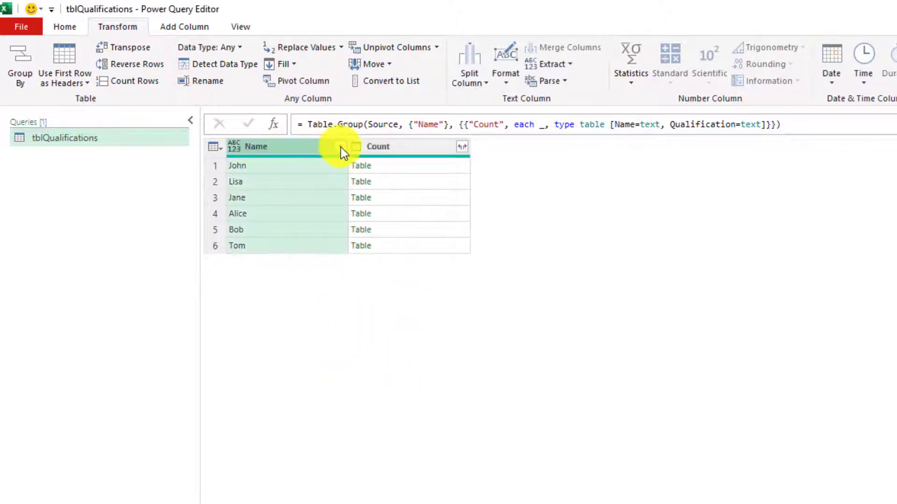
{"action": "left_click", "coordinate": [340, 147]}
{"action": "left_click", "coordinate": [177, 168]}
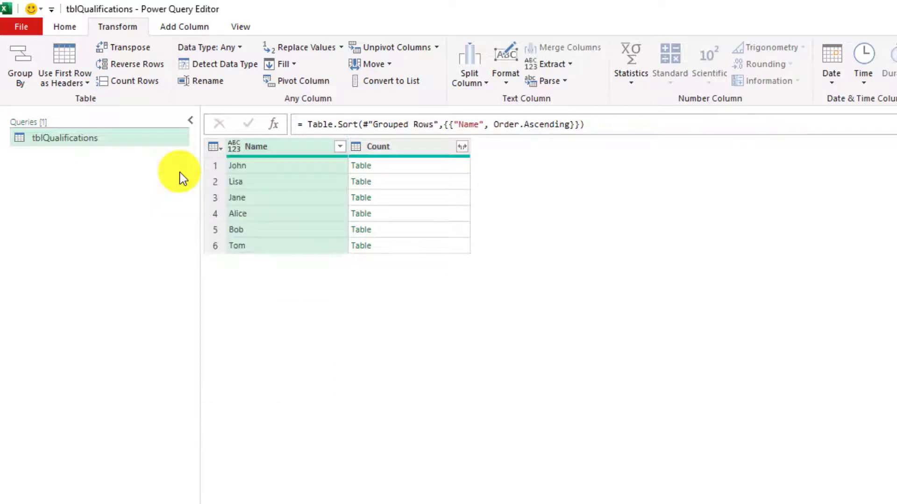
{"action": "left_click", "coordinate": [395, 146]}
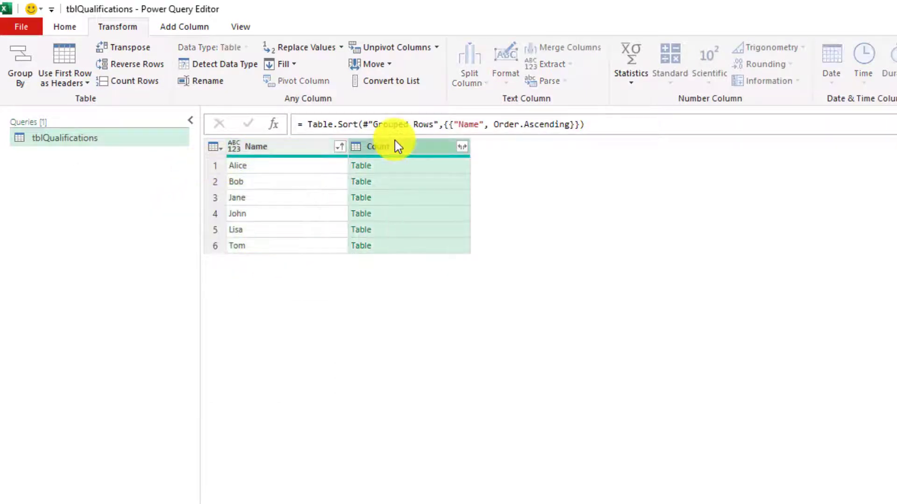
{"action": "left_click", "coordinate": [406, 166]}
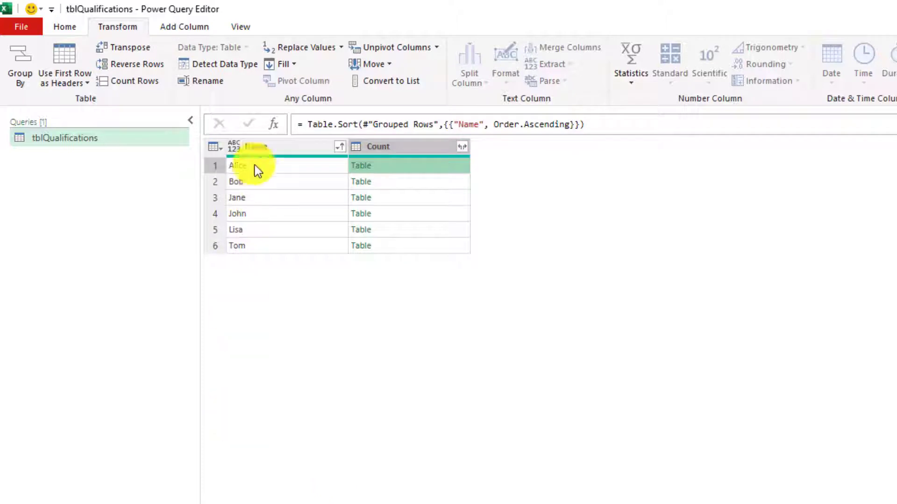
Add a custom step after Sorted Rows and insert the Table.TransformColumns function before the #"Sorted Rows" reference in its formula.
{"action": "left_click", "coordinate": [421, 146]}
{"action": "left_click", "coordinate": [274, 124]}
{"action": "left_click", "coordinate": [303, 124]}
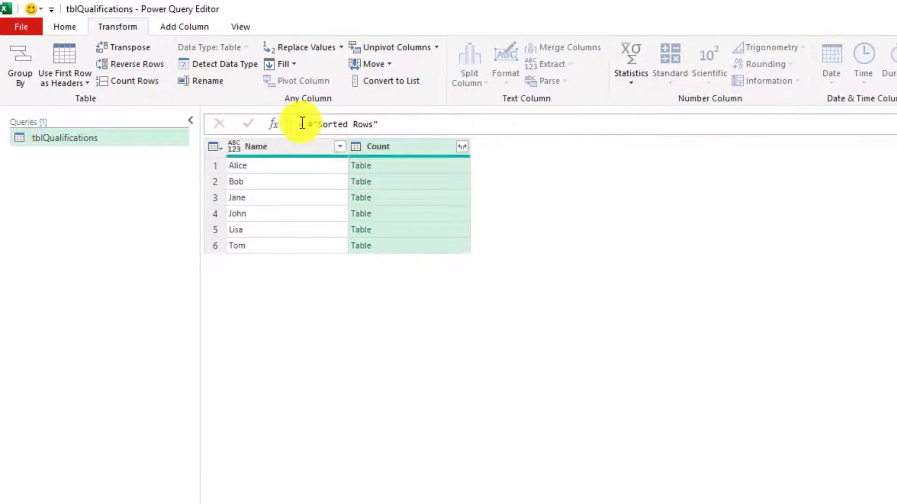
{"action": "type", "text": "T.TO"}
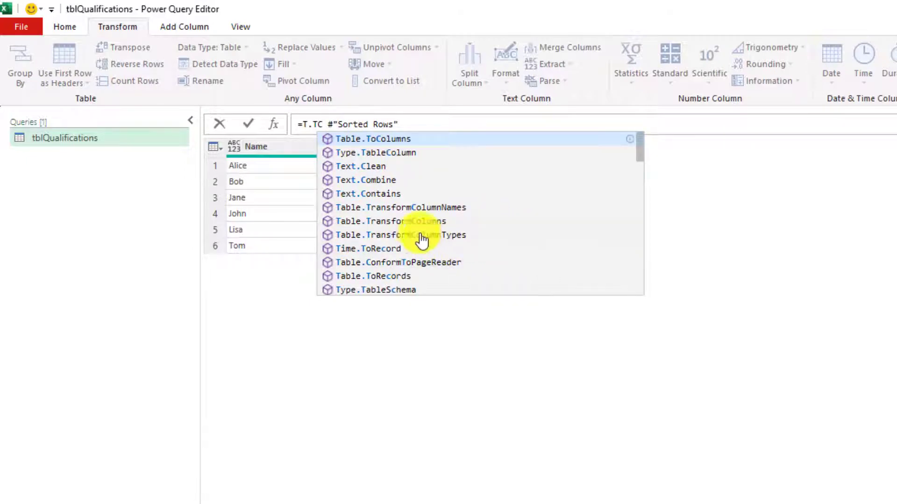
{"action": "left_click", "coordinate": [409, 223]}
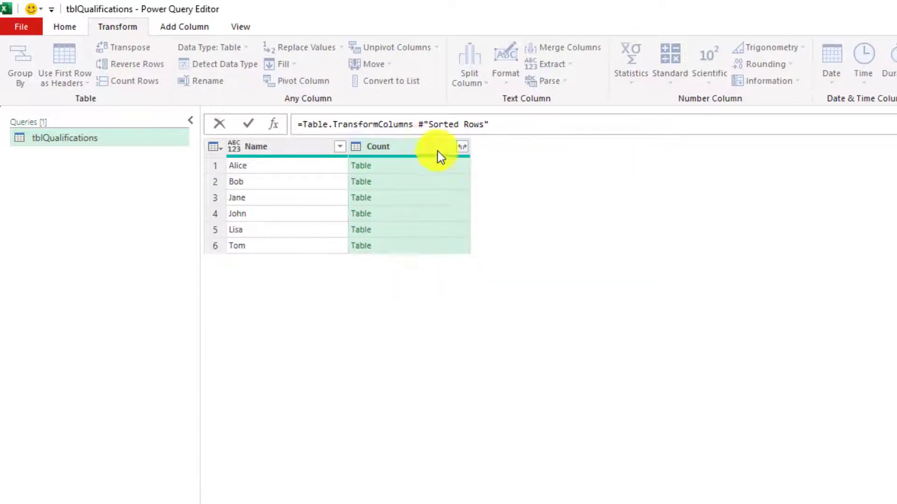
Make #"Sorted Rows" the first argument of Table.TransformColumns, with an opening parenthesis before it and a comma after it.
{"action": "type", "text": "("}
{"action": "key", "text": "Right"}
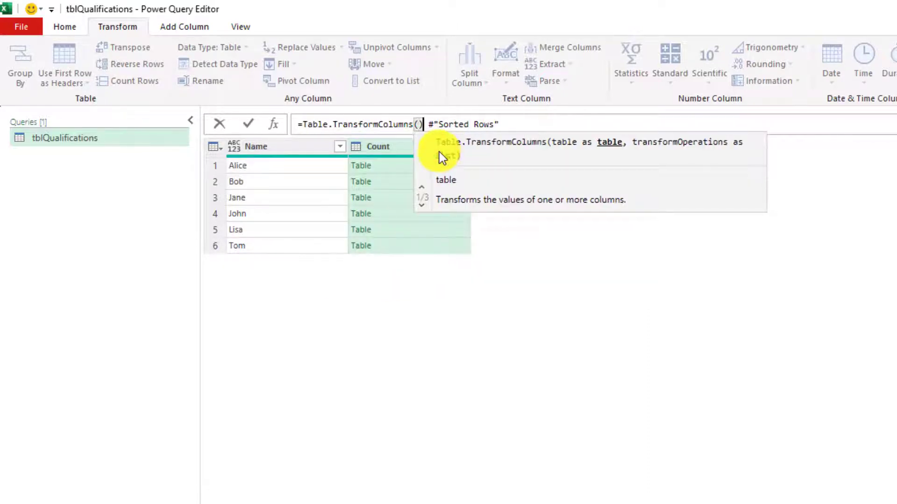
{"action": "key", "text": "BackSpace"}
{"action": "key", "text": "Right"}
{"action": "key", "text": "BackSpace"}
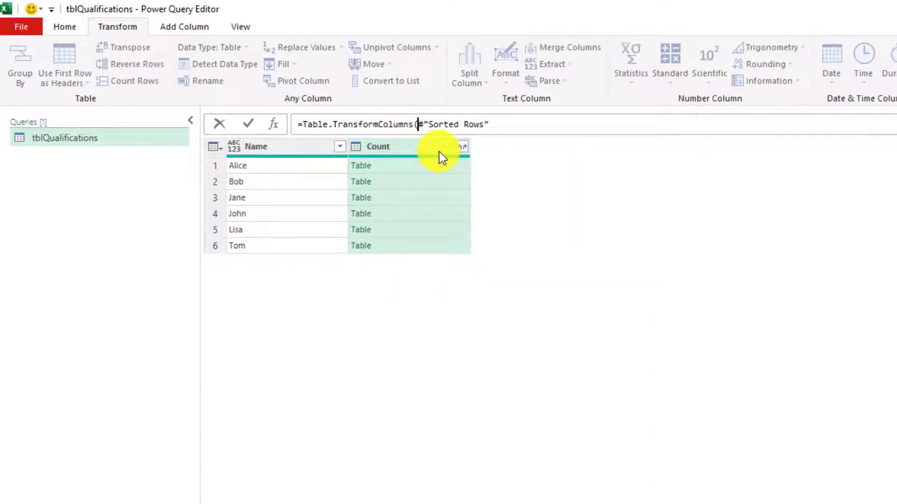
{"action": "key", "text": "End"}
{"action": "type", "text": ","}
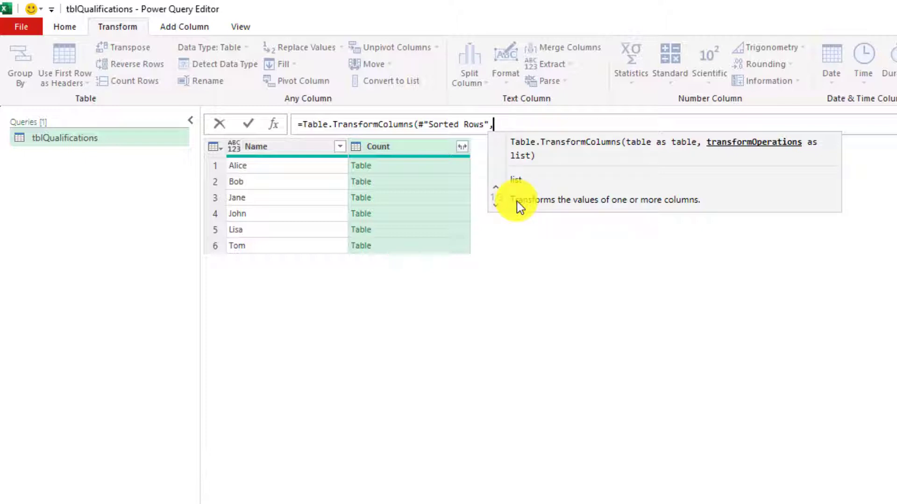
Add a transform list for "Count" with an each expression that calls Table.SelectColumns.
{"action": "type", "text": "{"}
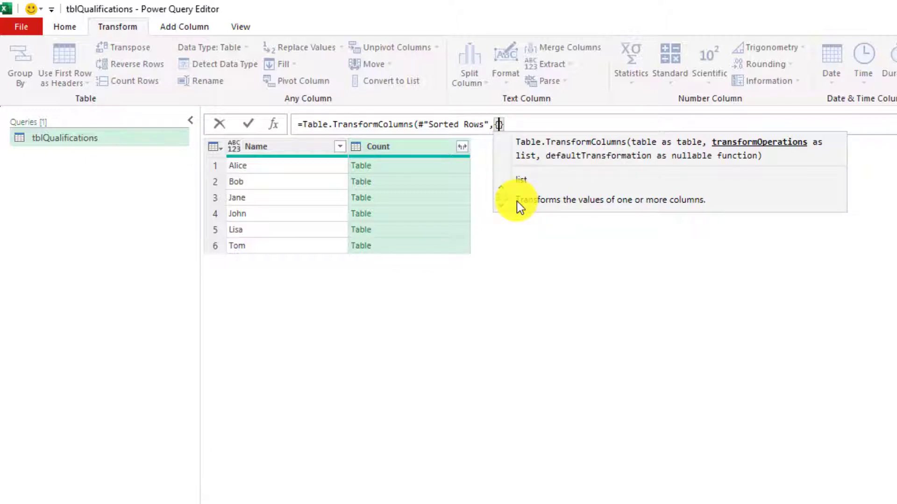
{"action": "type", "text": "\""}
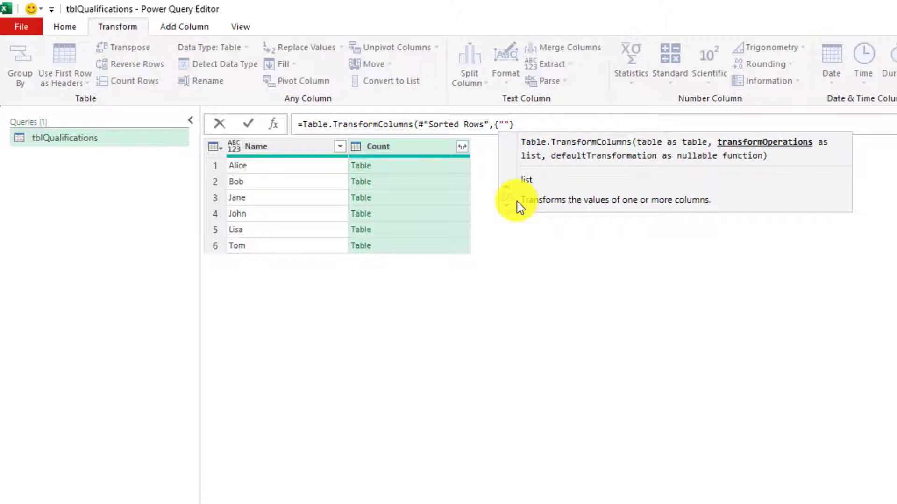
{"action": "type", "text": "Count\""}
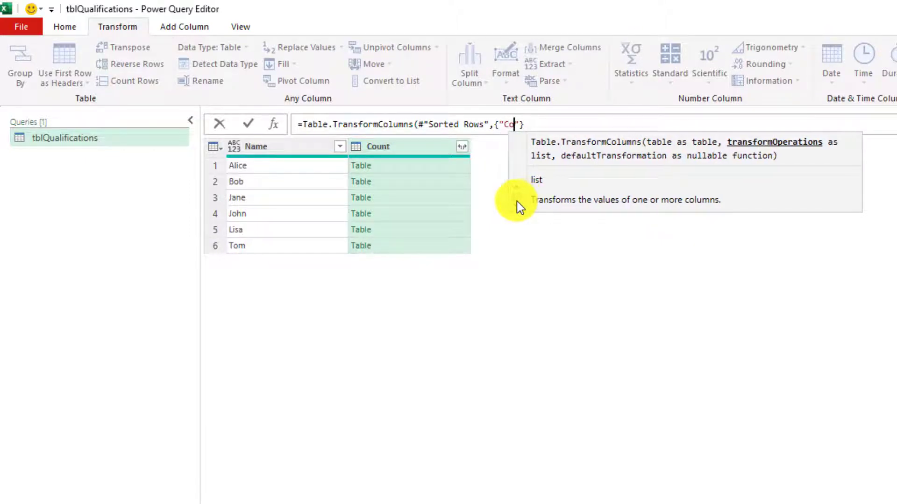
{"action": "type", "text": ",each "}
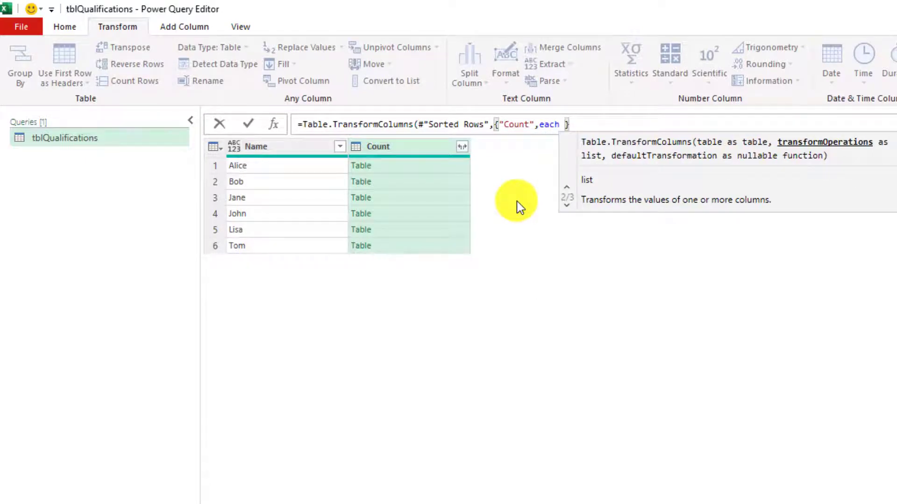
{"action": "type", "text": "T.S"}
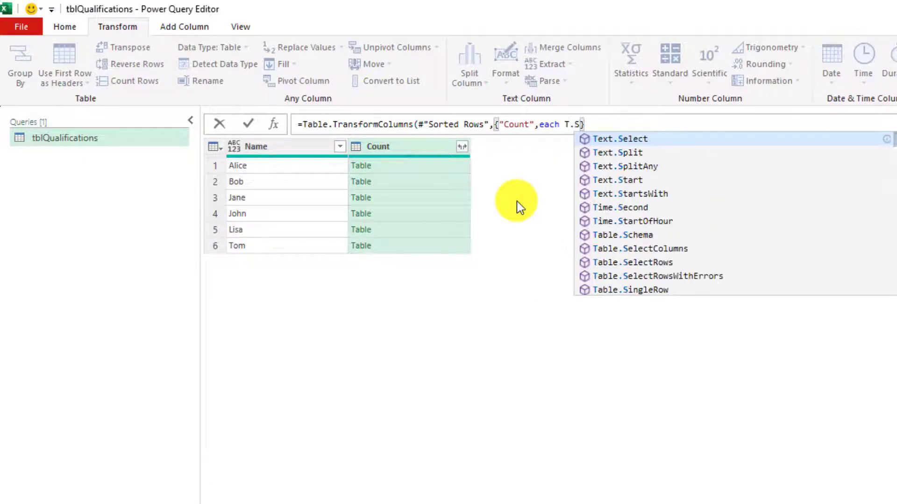
{"action": "type", "text": "C"}
{"action": "key", "text": "Down"}
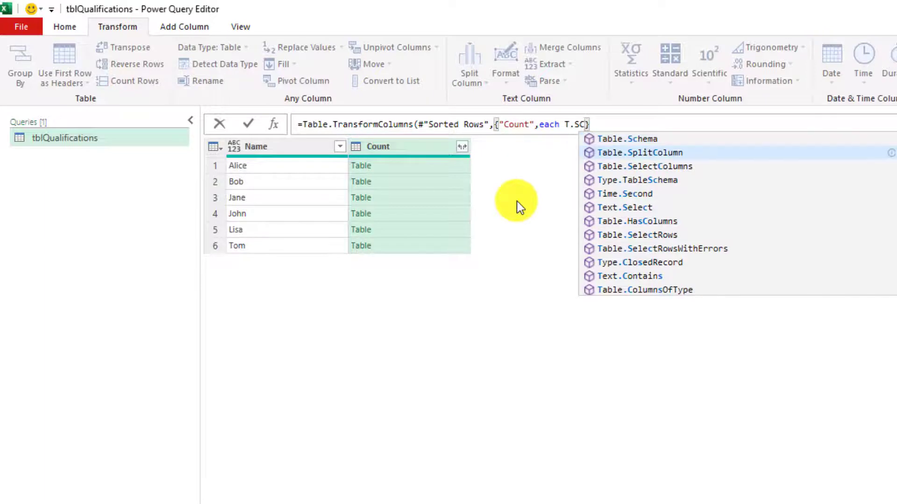
{"action": "key", "text": "Down"}
{"action": "key", "text": "Tab"}
{"action": "type", "text": "("}
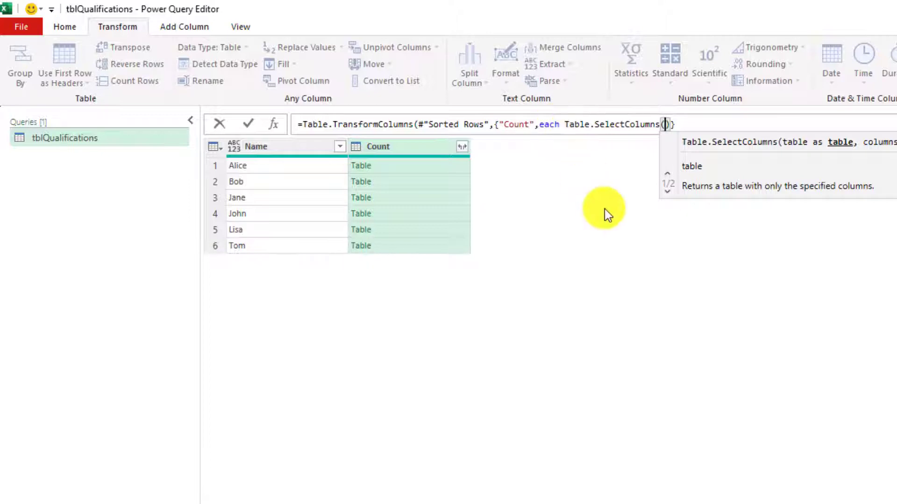
Give Table.SelectColumns the arguments _ and "Qualification", close the outer function, and apply the formula.
{"action": "type", "text": "_"}
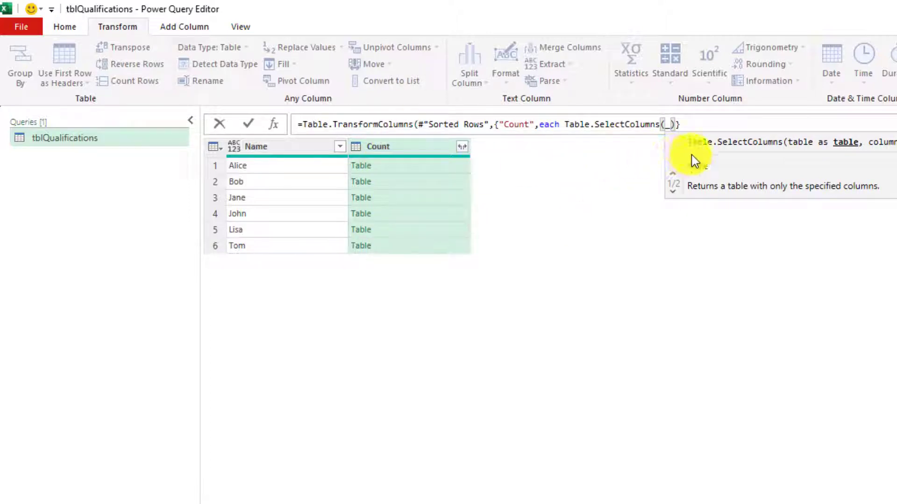
{"action": "type", "text": ","}
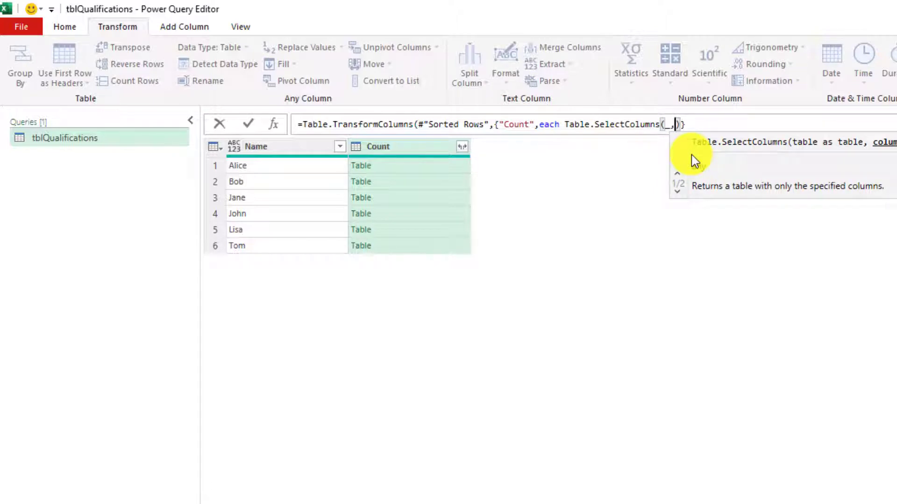
{"action": "type", "text": "\""}
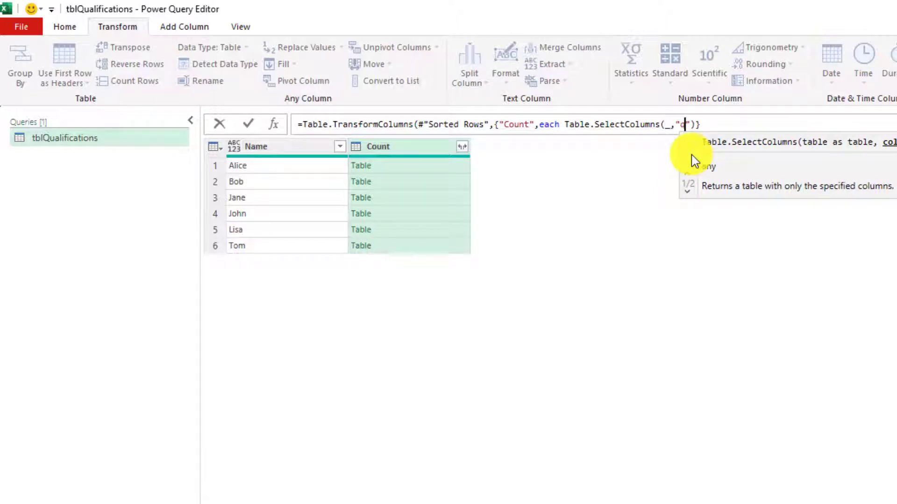
{"action": "type", "text": "Qualification"}
{"action": "key", "text": "Right"}
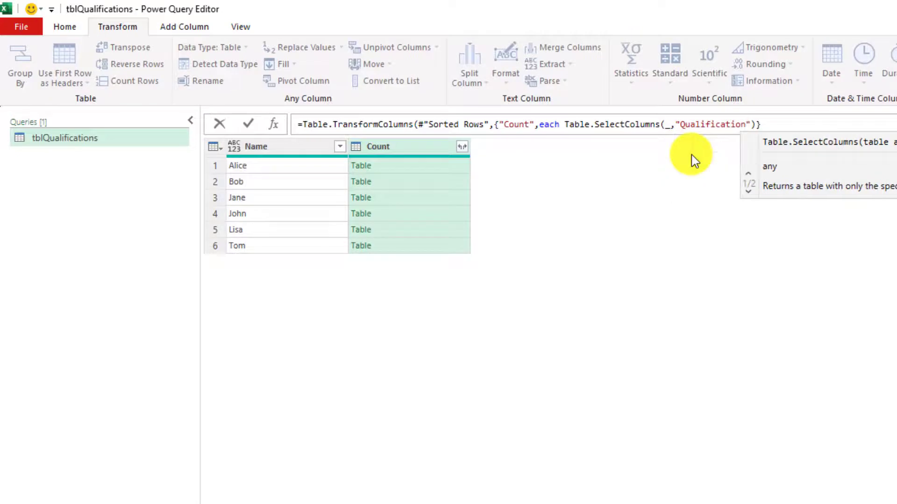
{"action": "key", "text": "End"}
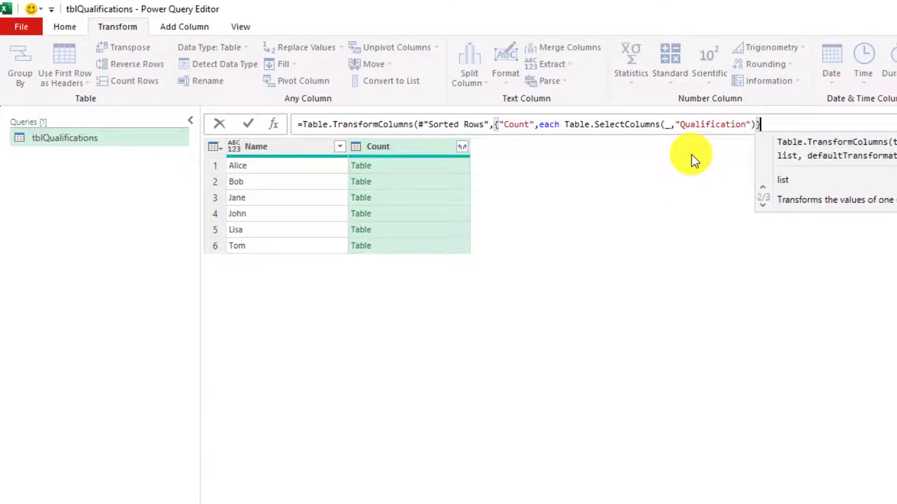
{"action": "type", "text": ")"}
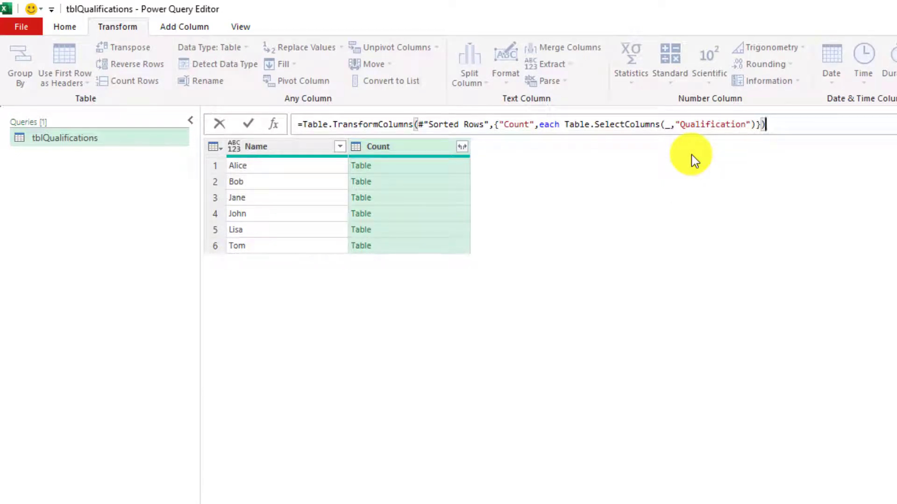
{"action": "key", "text": "Return"}
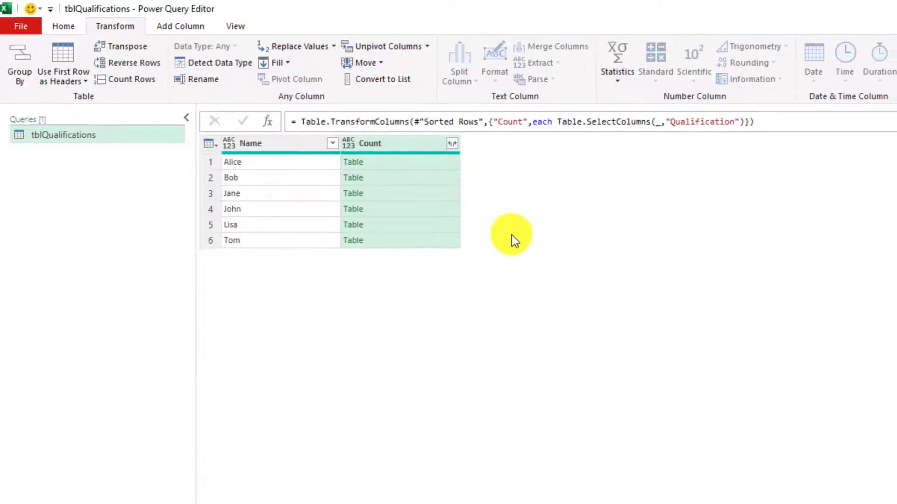
Preview the nested tables in the first three rows of the Count column.
{"action": "left_click", "coordinate": [463, 163]}
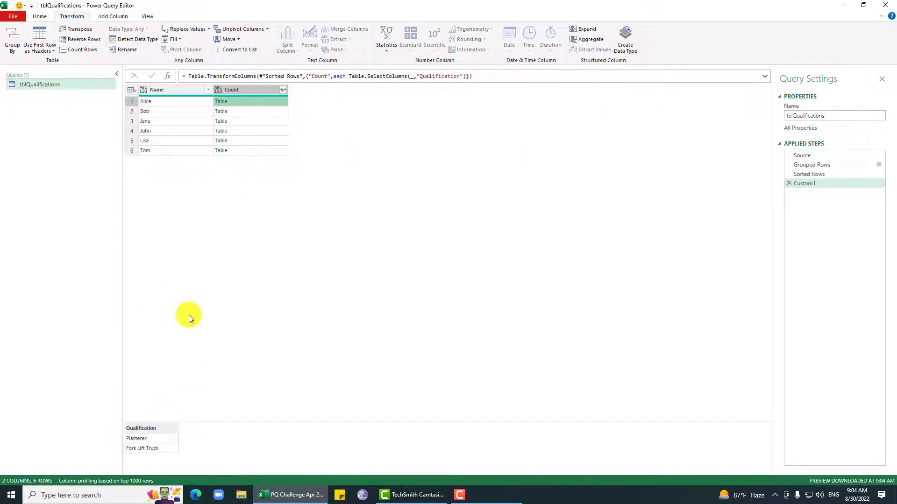
{"action": "left_click", "coordinate": [241, 110]}
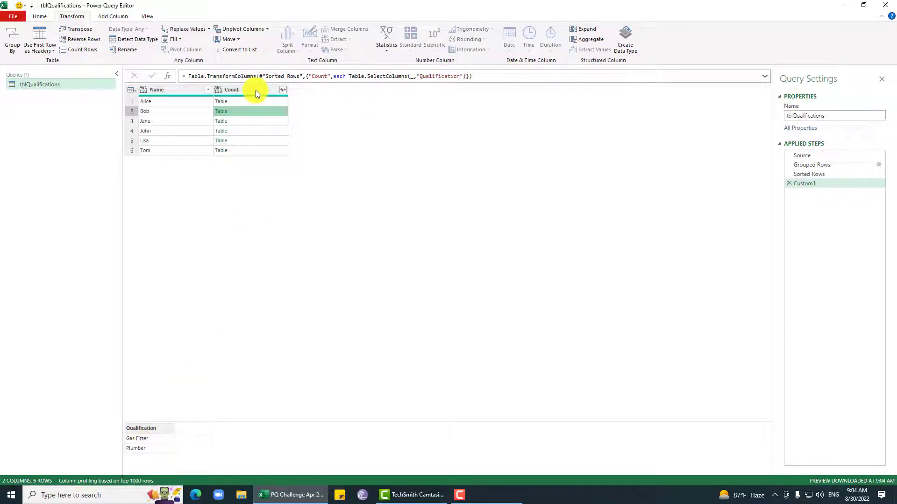
{"action": "left_click", "coordinate": [252, 120]}
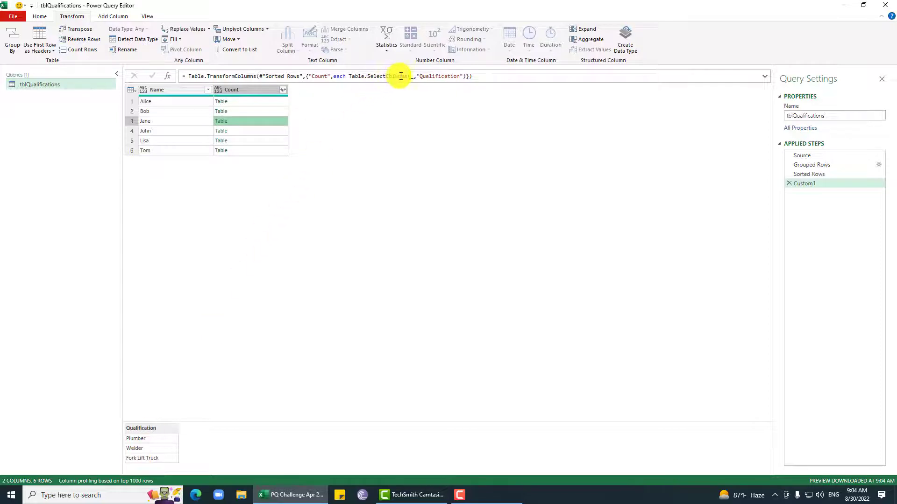
Nest the Table.SelectColumns call inside Table.Sort by inserting the function name and an opening parenthesis before it.
{"action": "left_click", "coordinate": [349, 78]}
{"action": "mouse_move", "coordinate": [387, 78]}
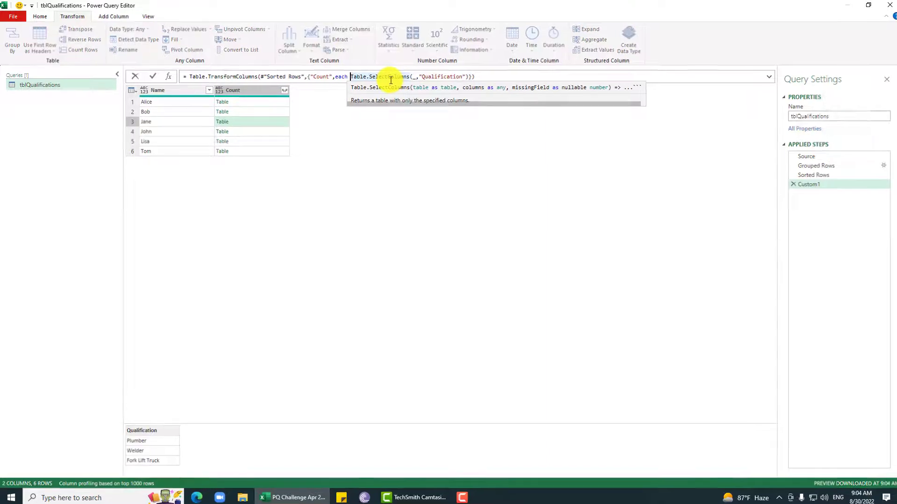
{"action": "type", "text": "t "}
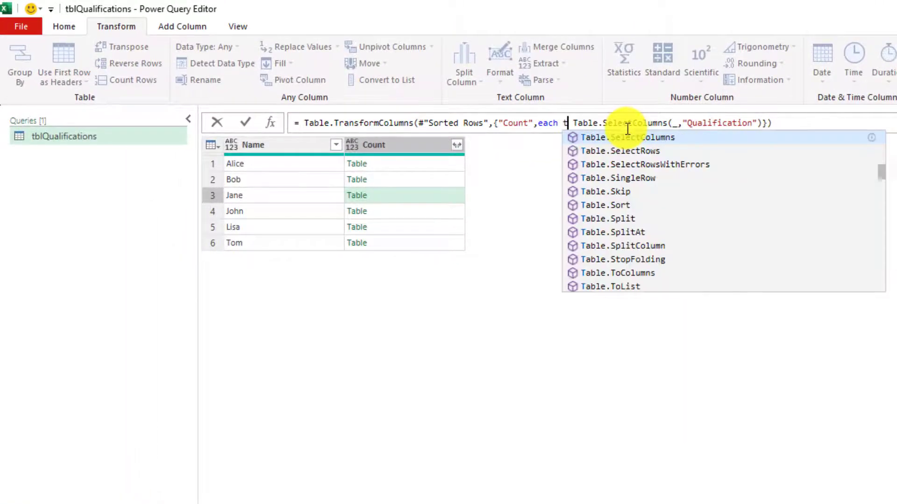
{"action": "type", "text": ".so"}
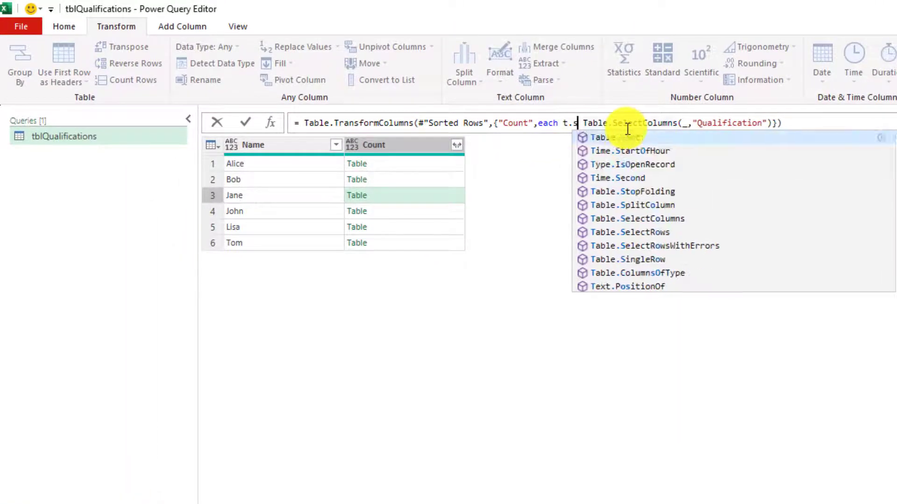
{"action": "key", "text": "Tab"}
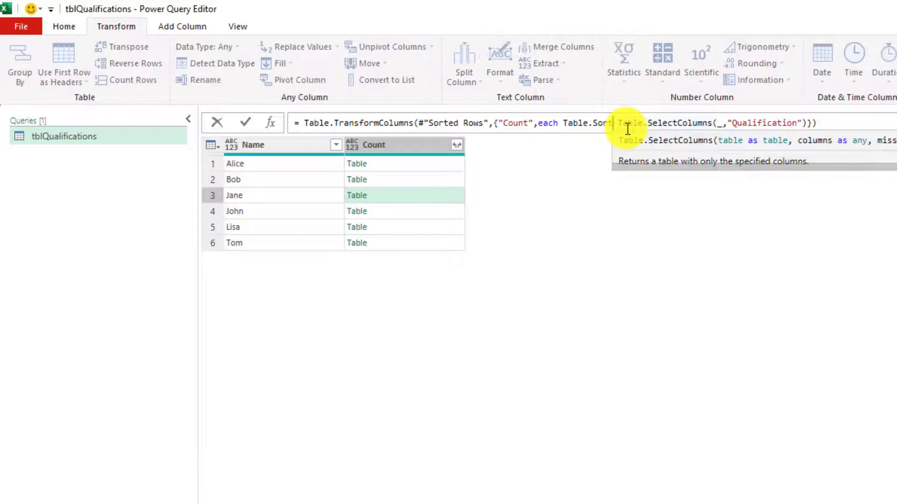
{"action": "type", "text": "()"}
{"action": "key", "text": "Delete"}
{"action": "key", "text": "Delete"}
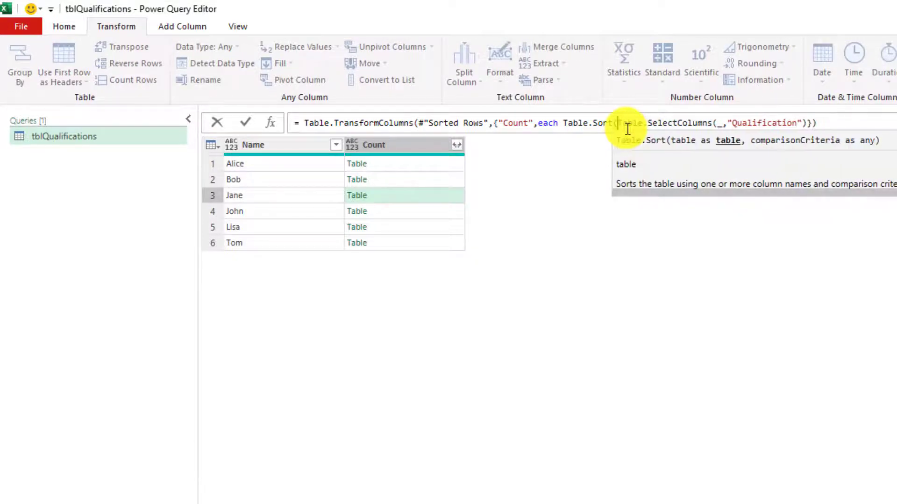
Add a comma after the Table.SelectColumns call, inside the closing brace, to begin the second argument of Table.Sort.
{"action": "key", "text": "End"}
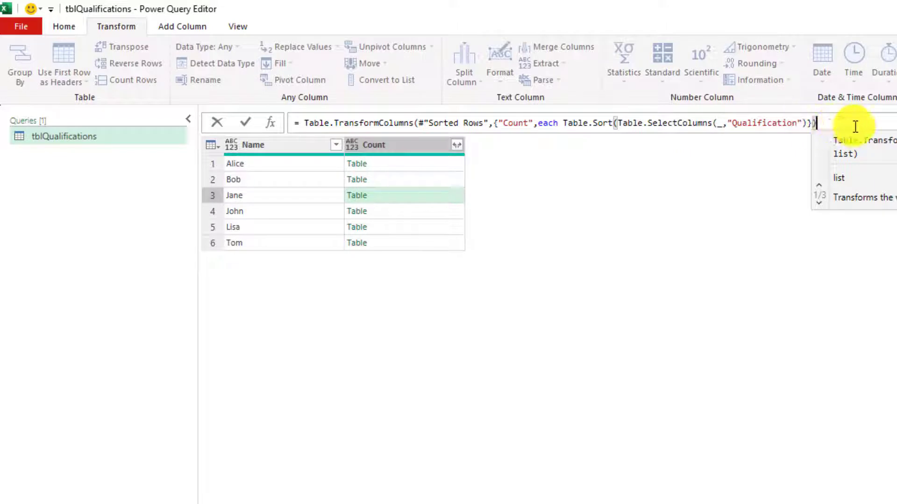
{"action": "left_click", "coordinate": [812, 123]}
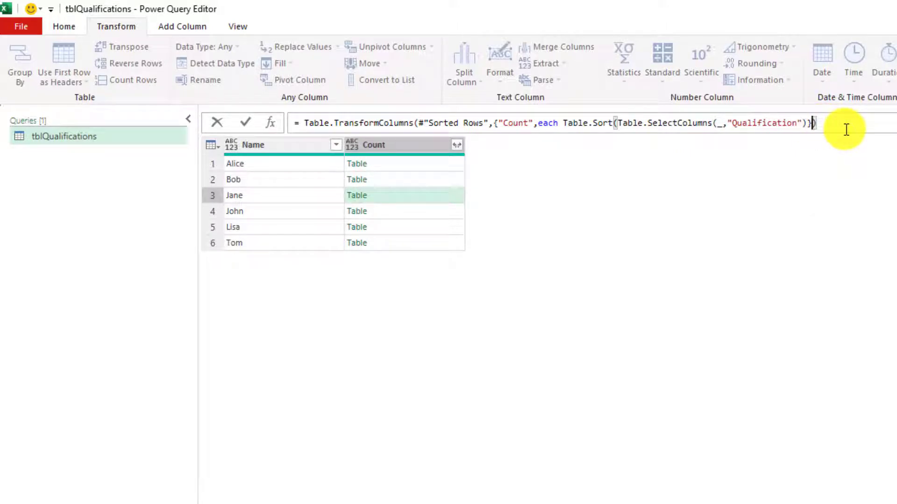
{"action": "type", "text": ","}
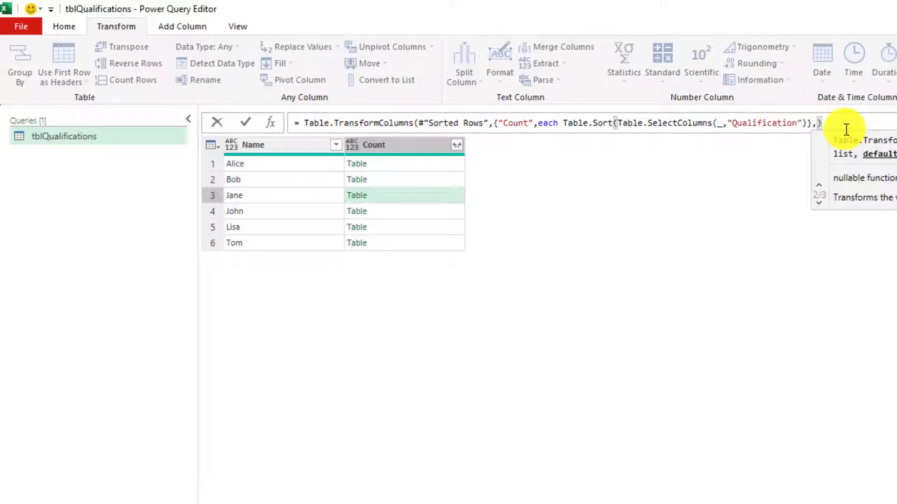
{"action": "key", "text": "BackSpace"}
{"action": "key", "text": "Left"}
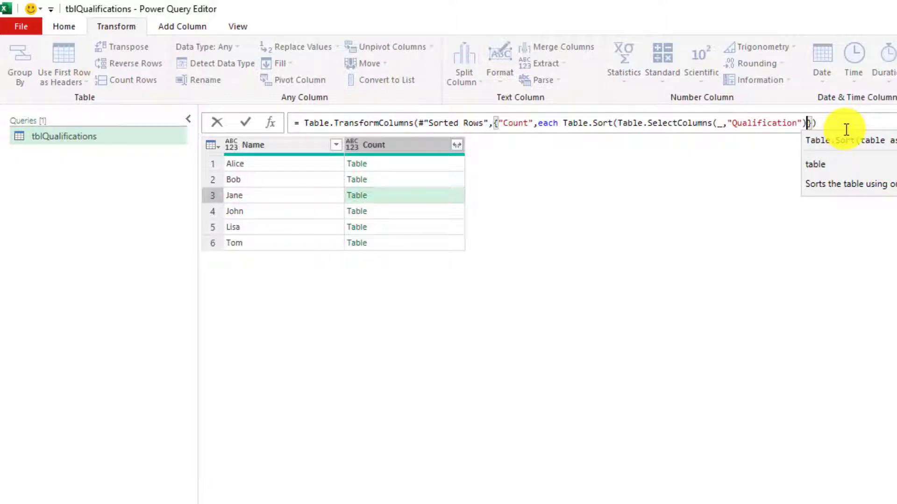
{"action": "type", "text": ","}
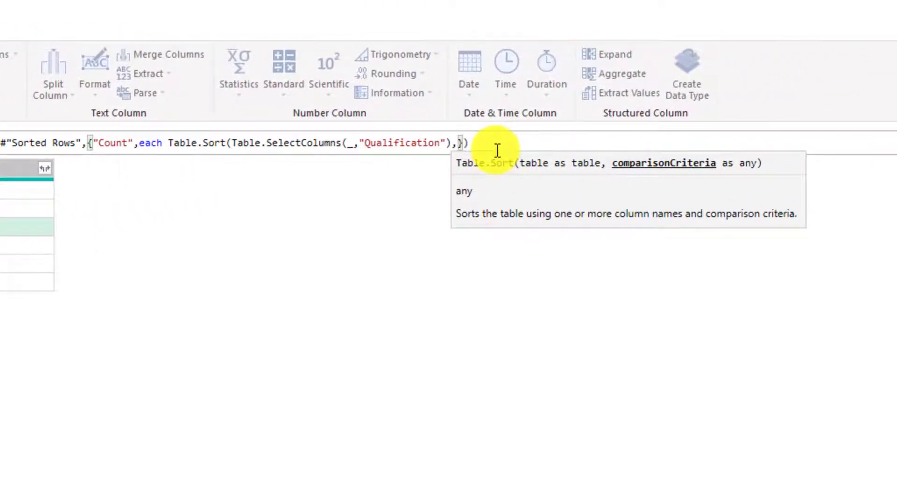
Add the sort criterion {{"Qualification",Order.Ascending}}, close Table.Sort with a parenthesis, and apply the formula.
{"action": "type", "text": "{{"}
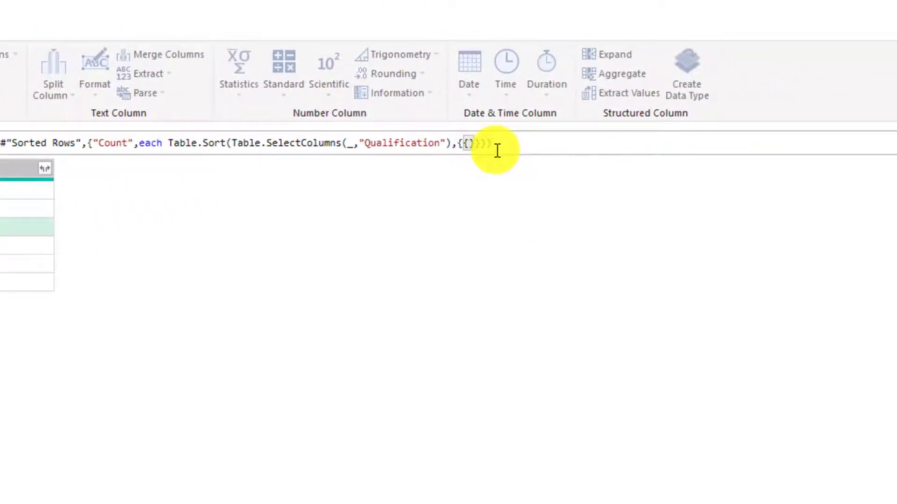
{"action": "type", "text": "\""}
{"action": "type", "text": "Qualification"}
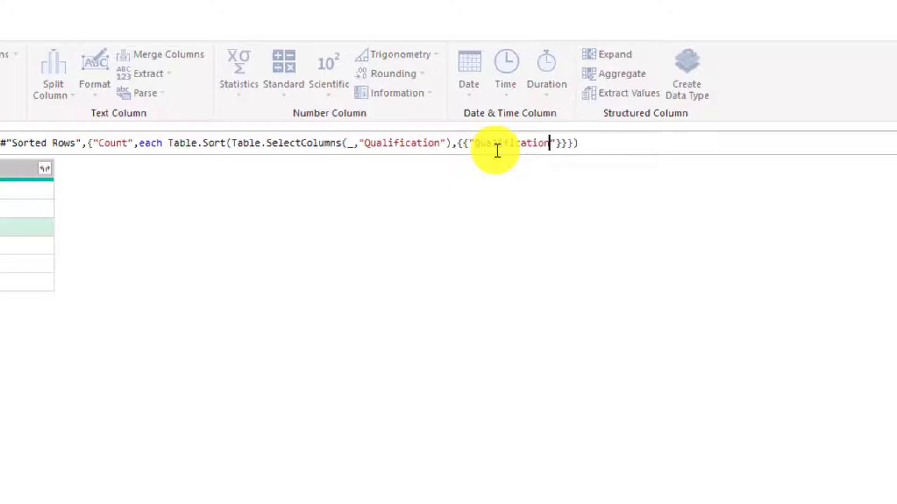
{"action": "key", "text": "Right"}
{"action": "type", "text": ","}
{"action": "type", "text": "Order.Ascending"}
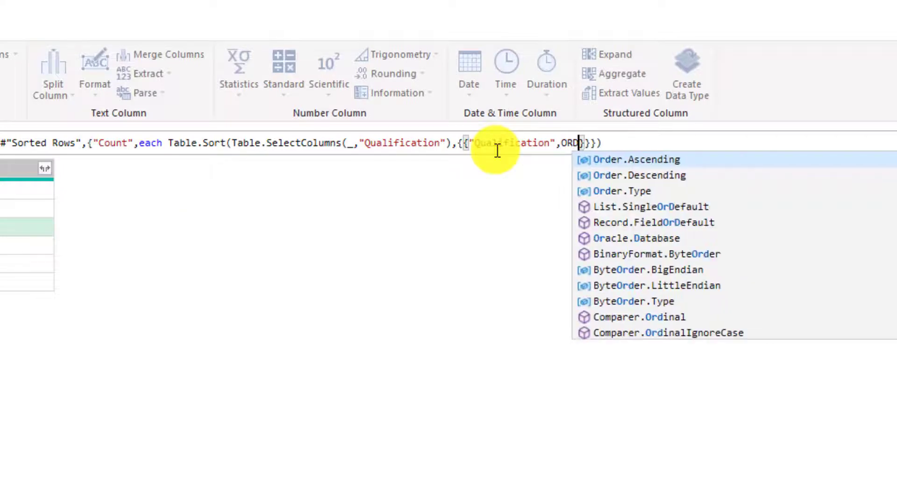
{"action": "key", "text": "Right"}
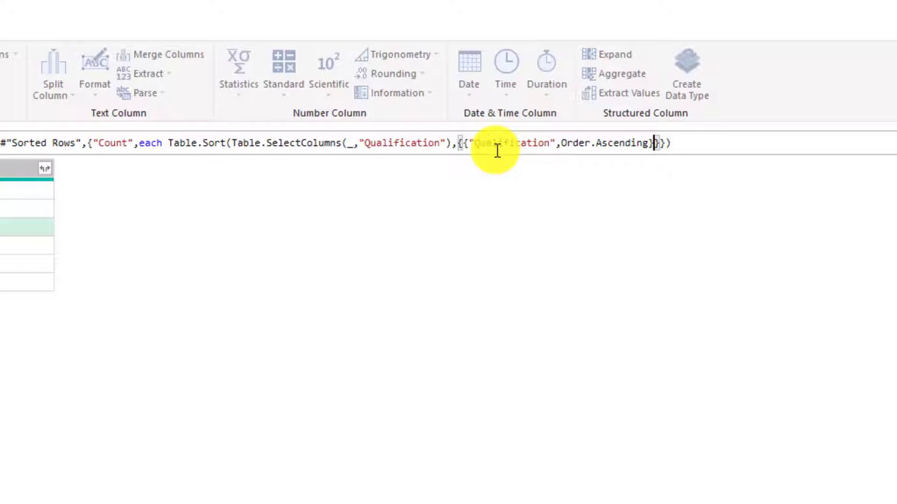
{"action": "key", "text": "Right"}
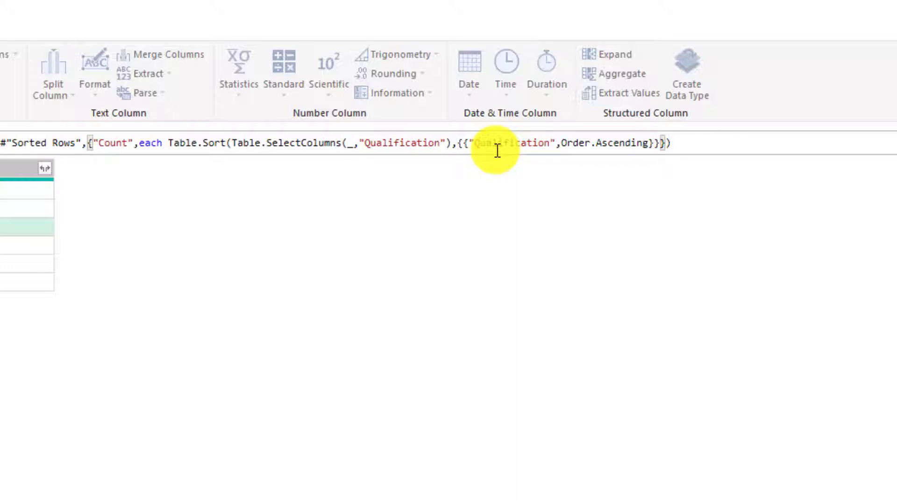
{"action": "type", "text": ")"}
{"action": "key", "text": "Right"}
{"action": "key", "text": "Right"}
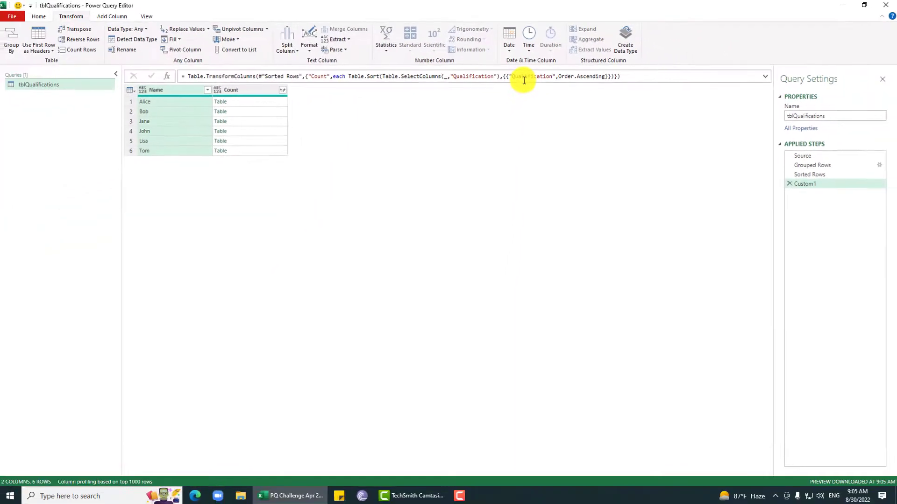
Preview the sorted nested tables in rows 1, 3 and 4 of the Count column.
{"action": "left_click", "coordinate": [275, 103]}
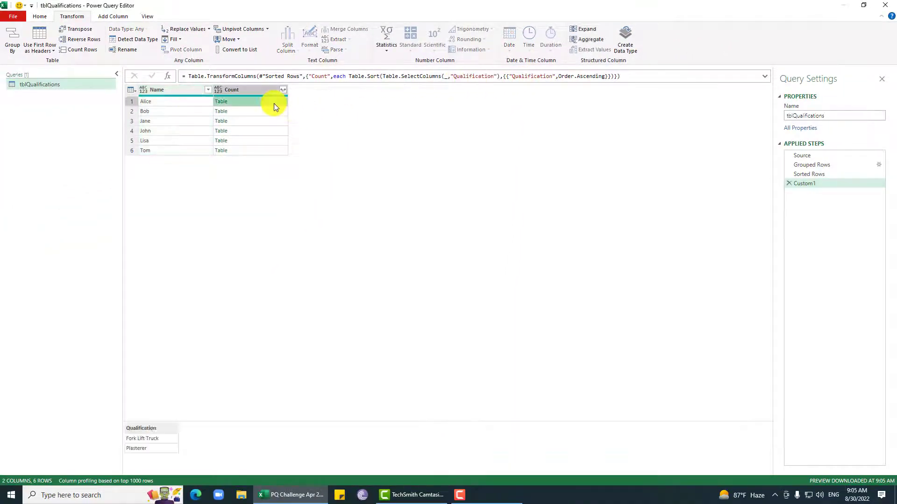
{"action": "left_click", "coordinate": [256, 121]}
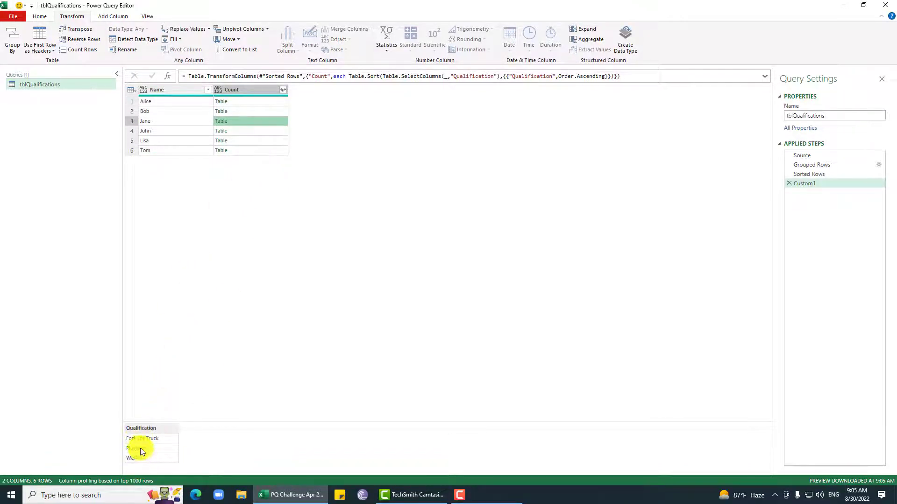
{"action": "left_click", "coordinate": [268, 130]}
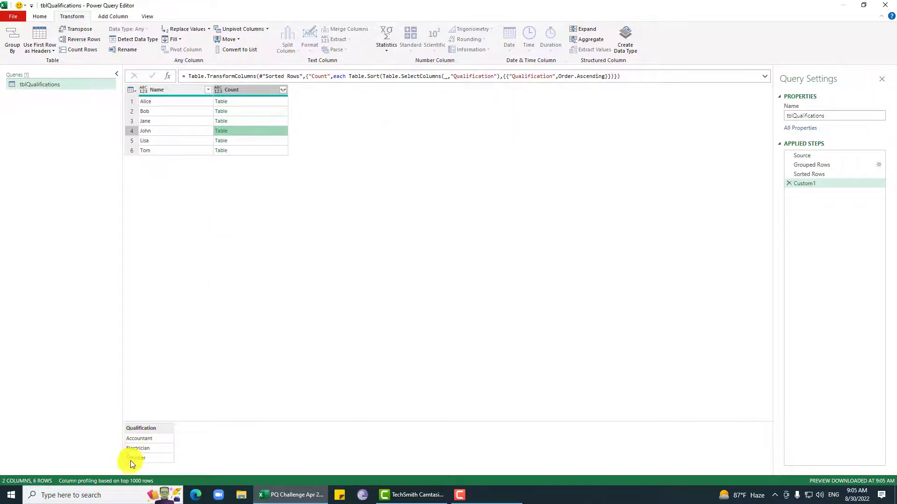
Wrap the Table.Sort call in Table.Transpose with matching parentheses and apply the formula.
{"action": "left_click", "coordinate": [348, 77]}
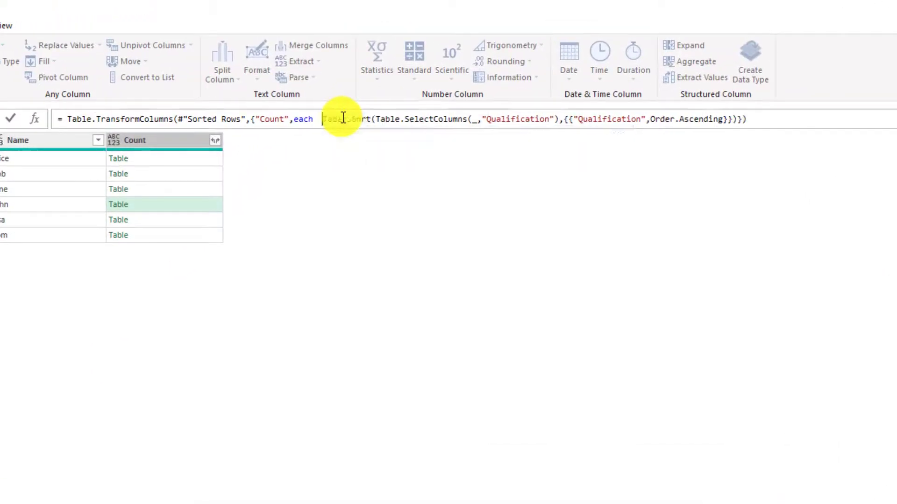
{"action": "key", "text": "Left"}
{"action": "type", "text": "T.T"}
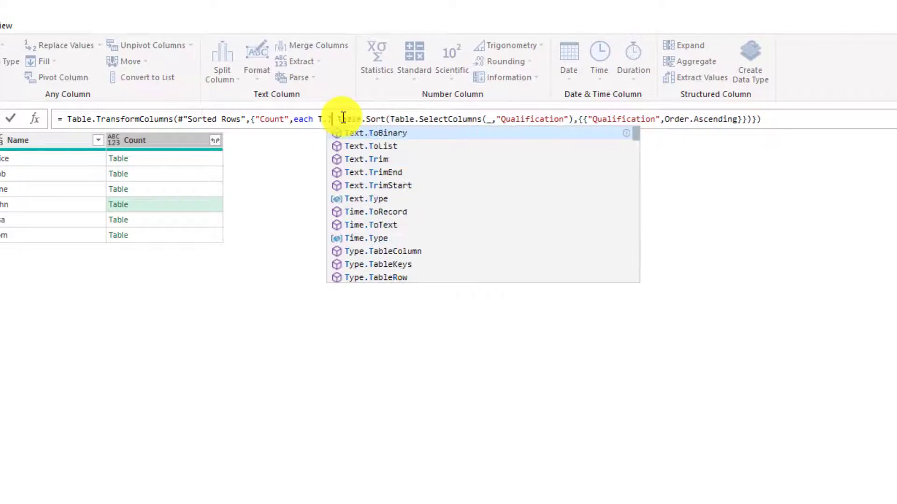
{"action": "type", "text": "RS"}
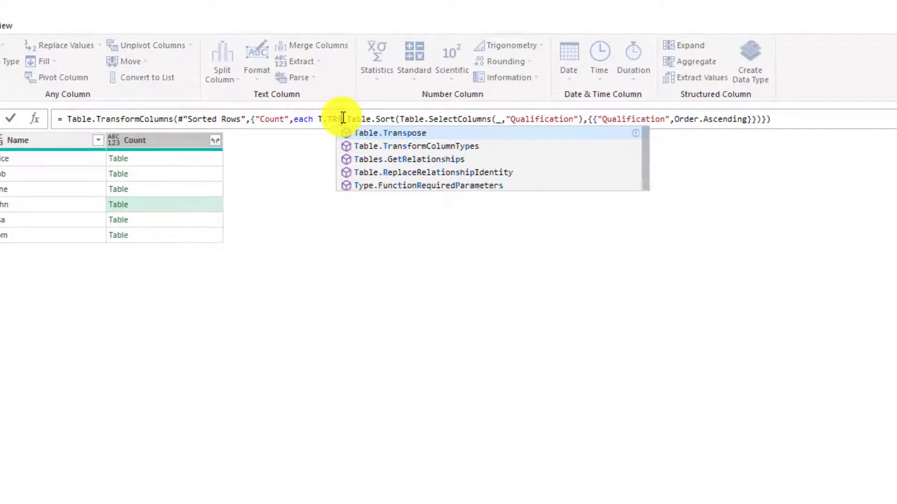
{"action": "key", "text": "Tab"}
{"action": "type", "text": "("}
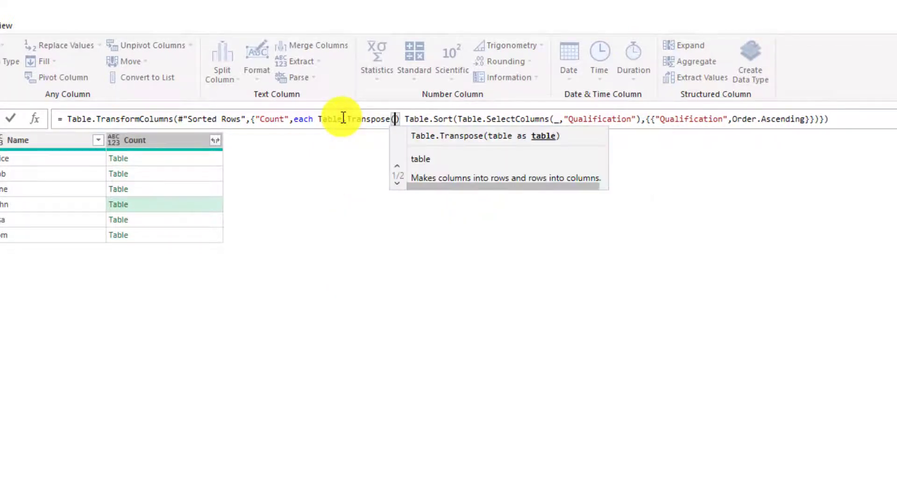
{"action": "key", "text": "Delete"}
{"action": "key", "text": "Delete"}
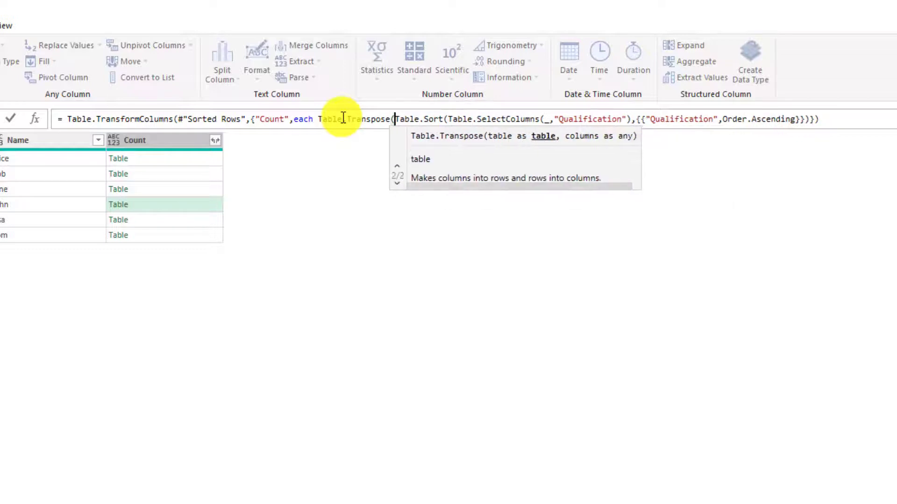
{"action": "left_click", "coordinate": [830, 123]}
{"action": "key", "text": "Return"}
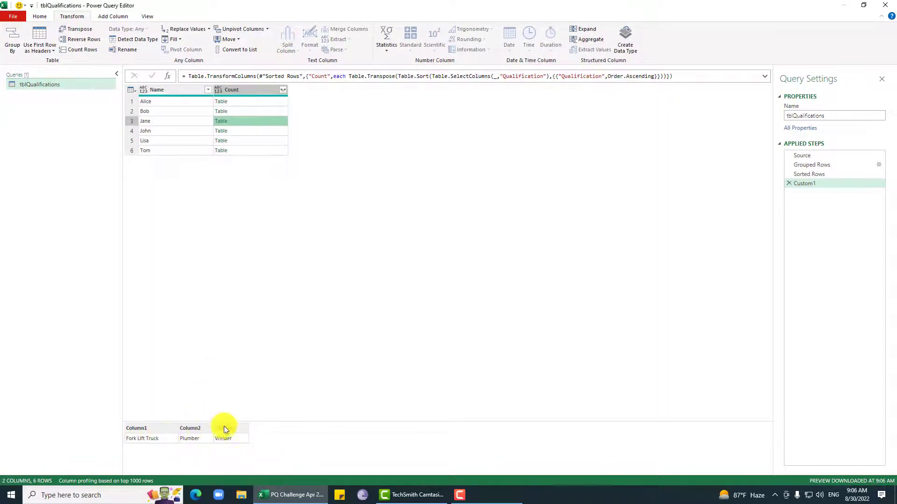
Preview the transposed nested tables in rows 5, 6 and 3 of the Count column.
{"action": "left_click", "coordinate": [246, 142]}
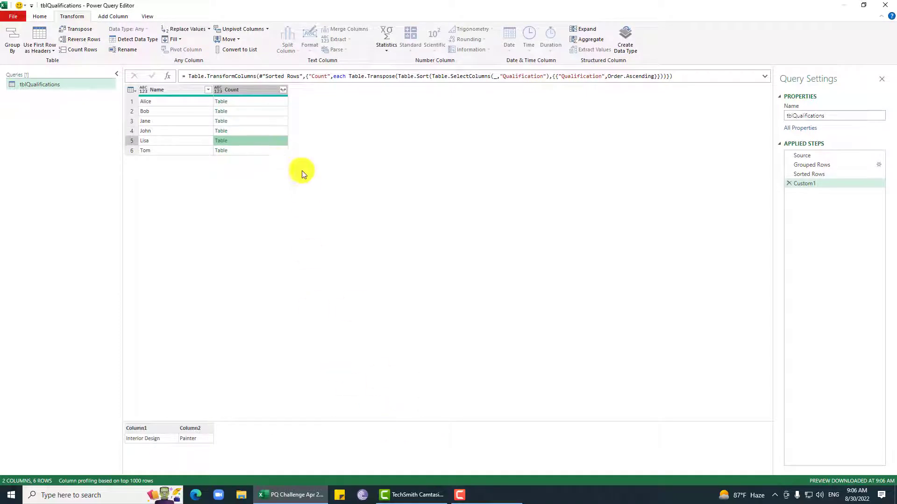
{"action": "left_click", "coordinate": [244, 150]}
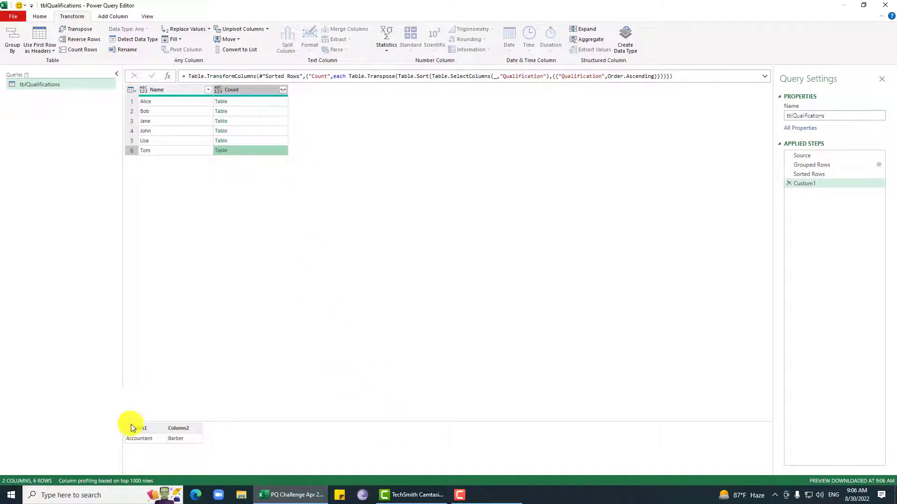
{"action": "left_click", "coordinate": [248, 121]}
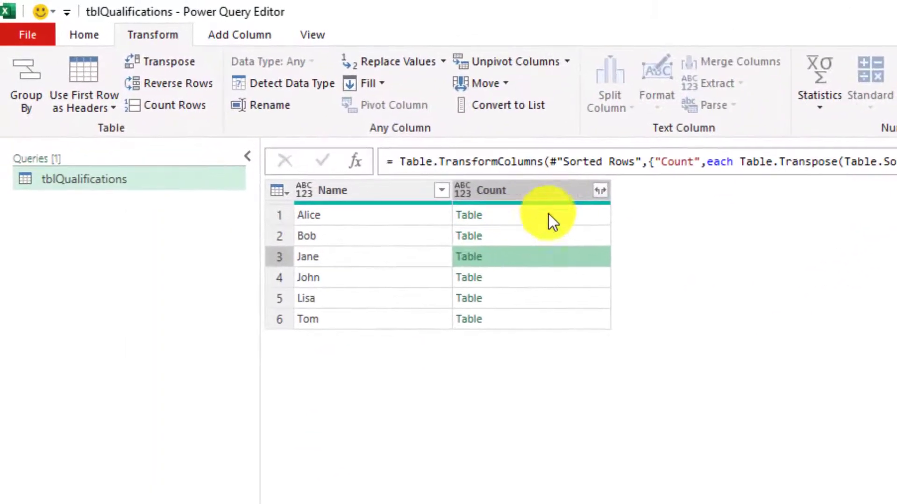
Try expanding the Count column into Column1, Column2 and Column3 without the original name as prefix, and return to the Custom1 step.
{"action": "left_click", "coordinate": [600, 192]}
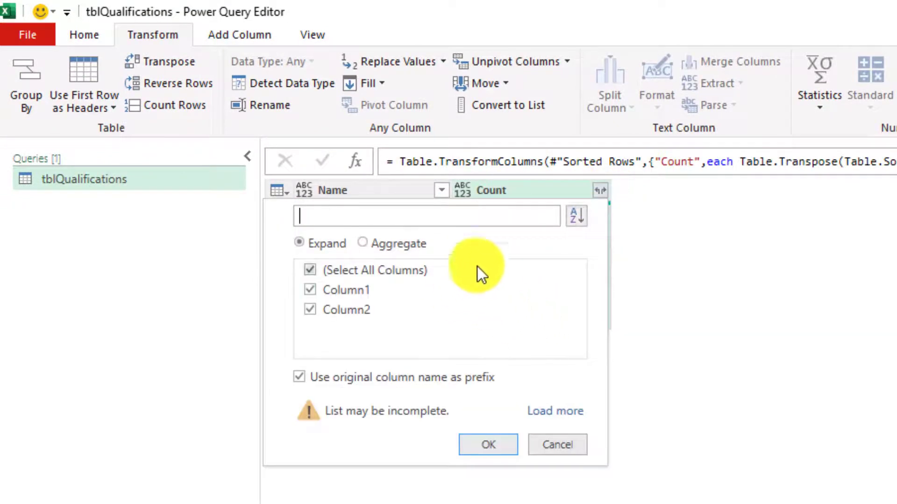
{"action": "left_click", "coordinate": [390, 383]}
{"action": "left_click", "coordinate": [538, 412]}
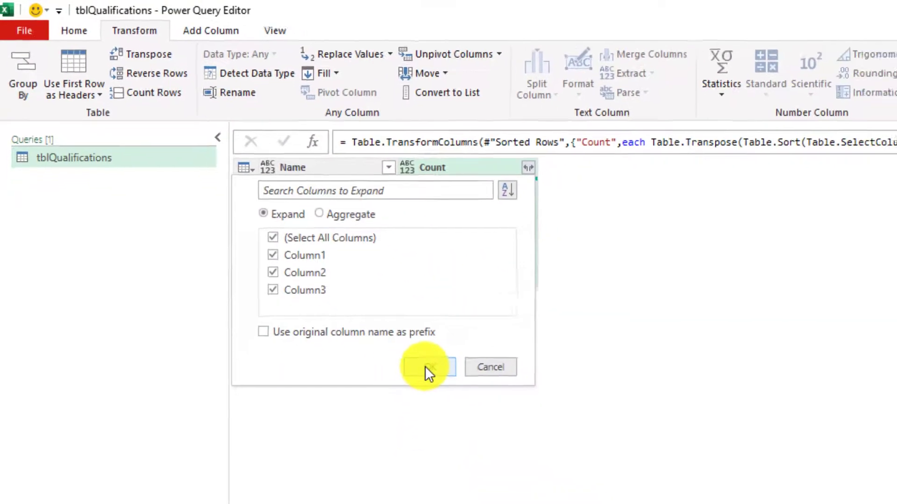
{"action": "left_click", "coordinate": [425, 366]}
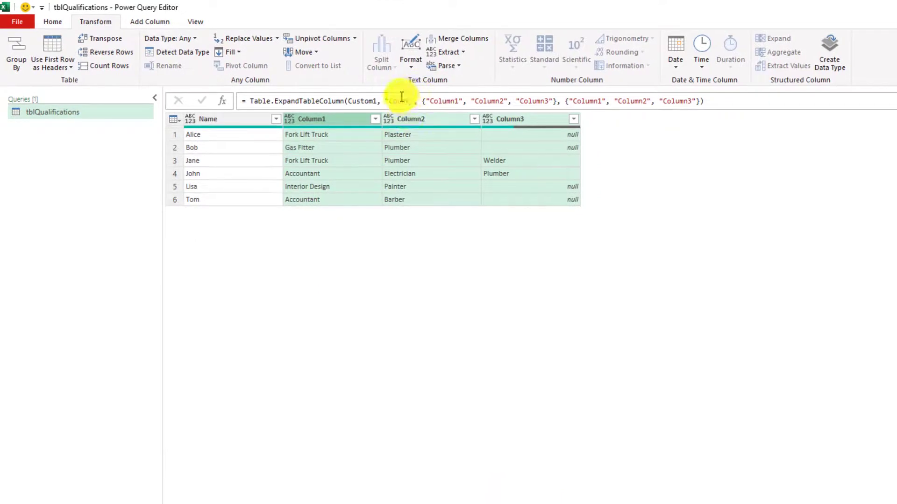
{"action": "left_click_drag", "start_coordinate": [422, 101], "coordinate": [699, 103]}
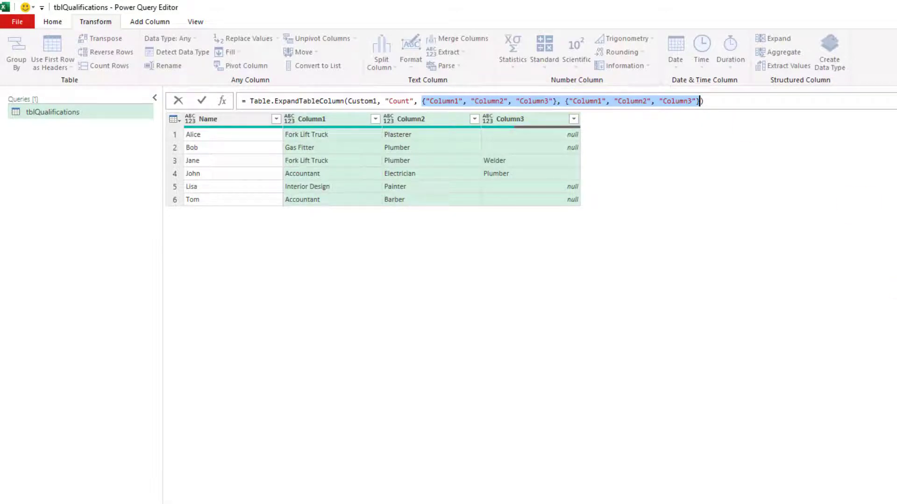
{"action": "key", "text": "Return"}
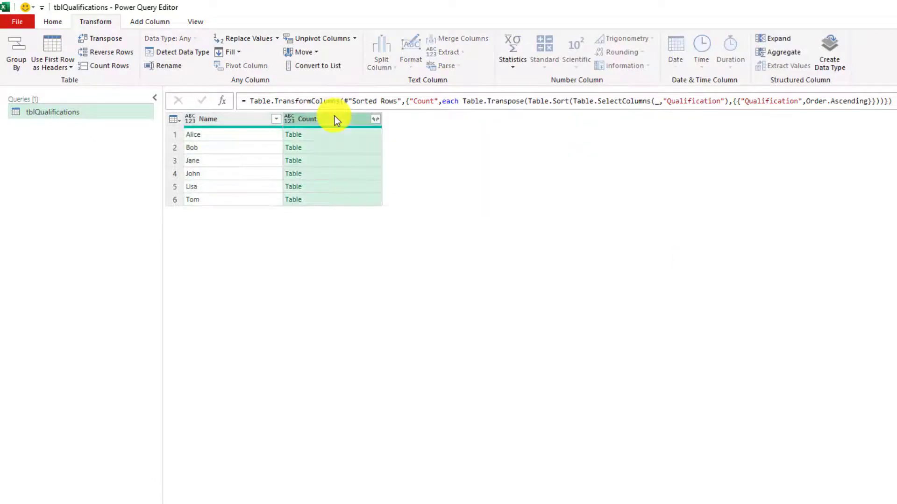
Drill down into the Count column and wrap Custom1[Count] as the first argument of a List.Transform call.
{"action": "right_click", "coordinate": [334, 117]}
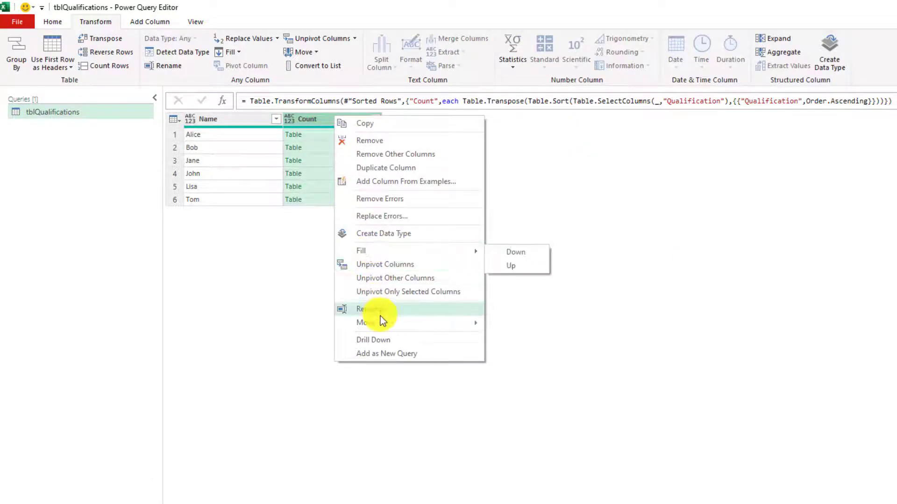
{"action": "left_click", "coordinate": [379, 340]}
{"action": "left_click", "coordinate": [248, 101]}
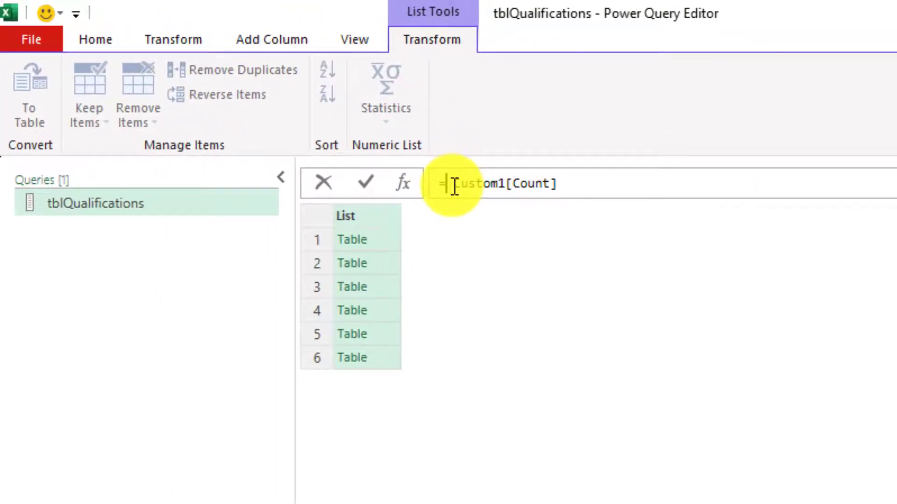
{"action": "type", "text": "LiT"}
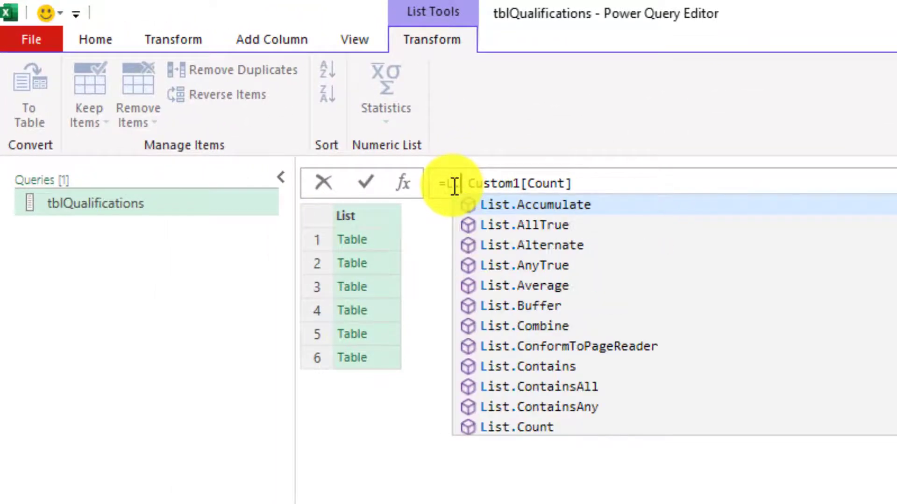
{"action": "key", "text": "Down"}
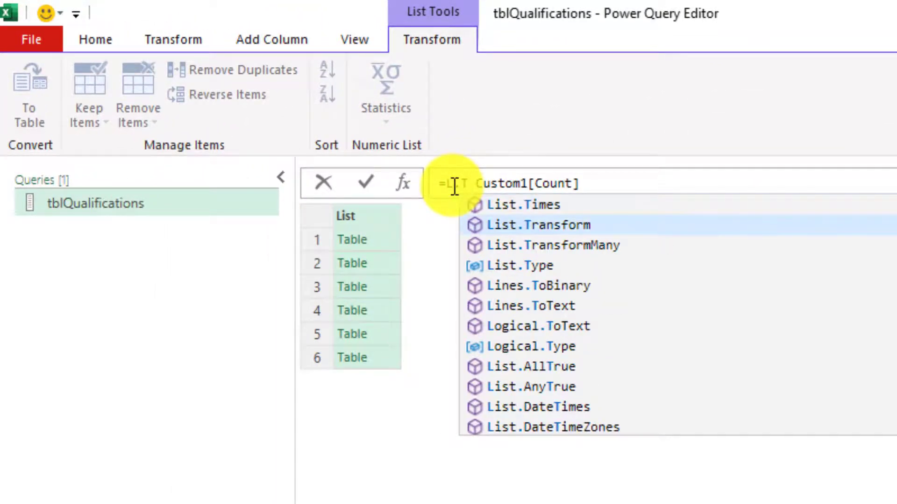
{"action": "key", "text": "Tab"}
{"action": "type", "text": "("}
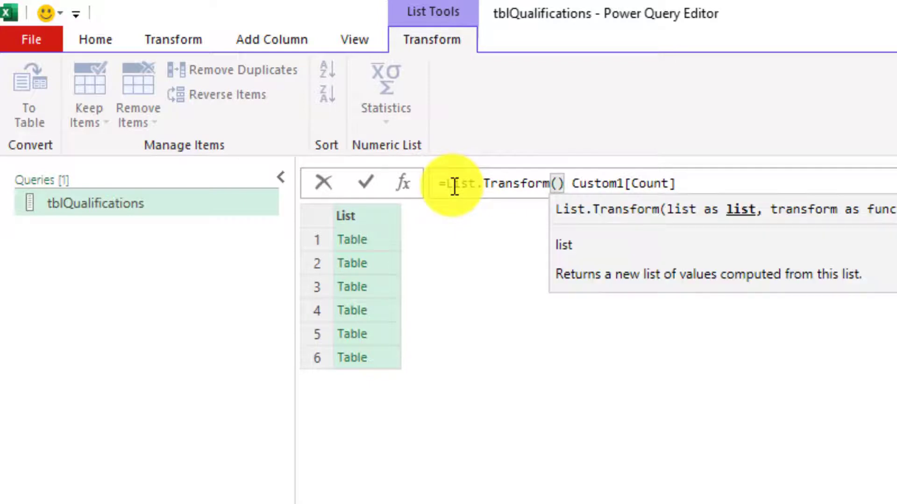
{"action": "key", "text": "Delete"}
{"action": "key", "text": "BackSpace"}
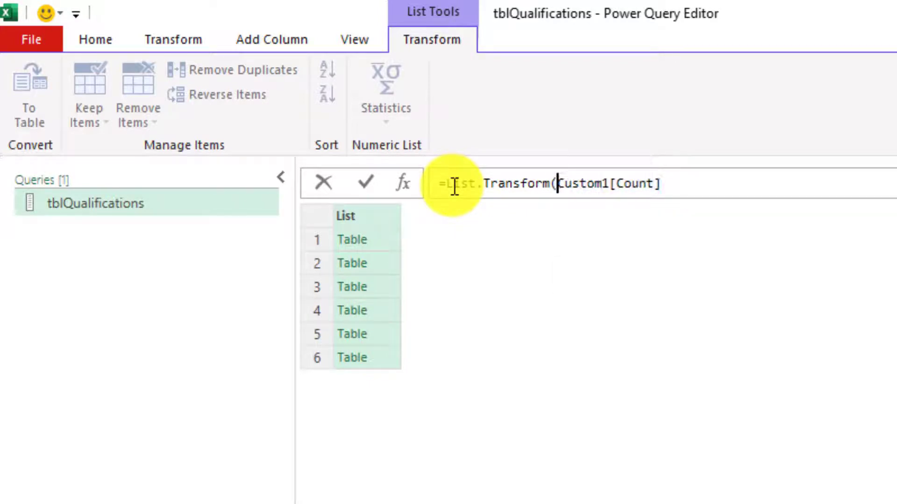
{"action": "key", "text": "End"}
{"action": "type", "text": ","}
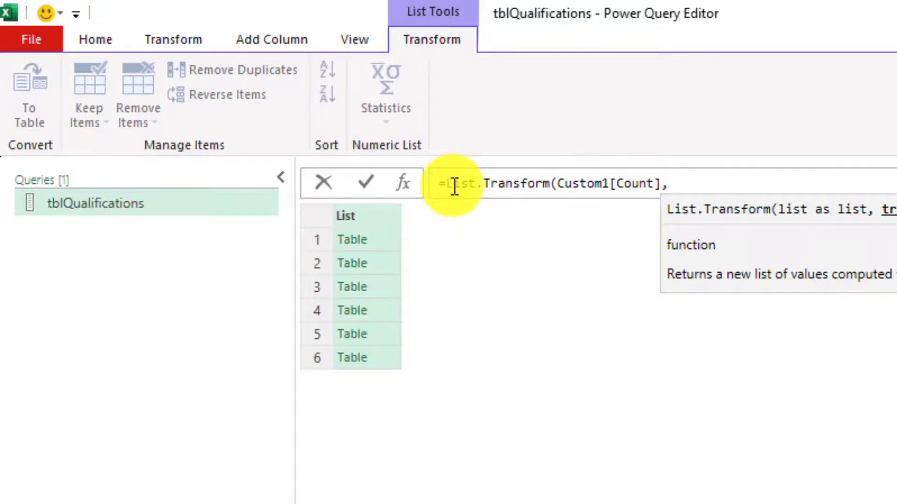
Complete the List.Transform call with each Table.ColumnNames(_) as its transformation and apply the formula.
{"action": "type", "text": "Ex"}
{"action": "key", "text": "BackSpace"}
{"action": "key", "text": "BackSpace"}
{"action": "type", "text": "each "}
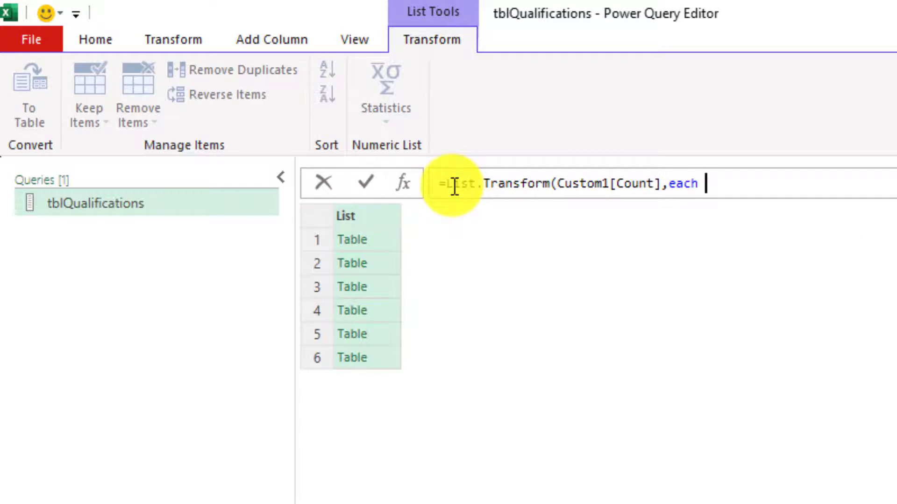
{"action": "type", "text": "t.cn"}
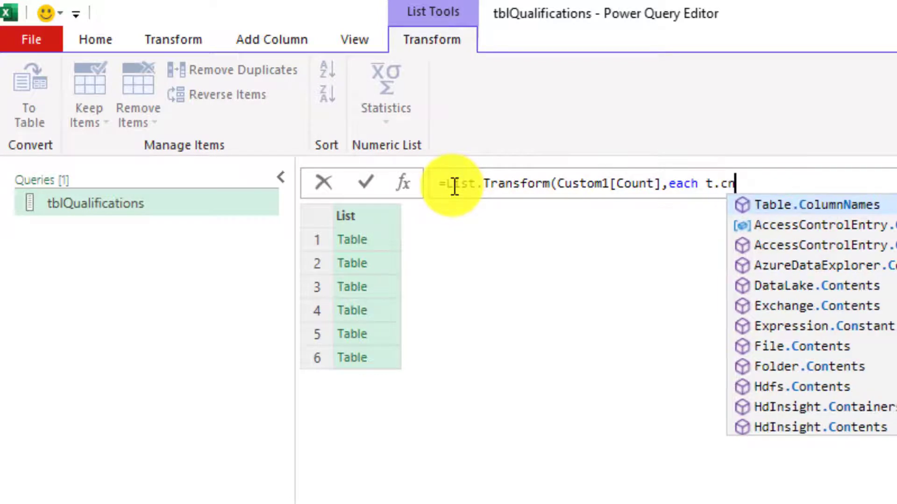
{"action": "key", "text": "Tab"}
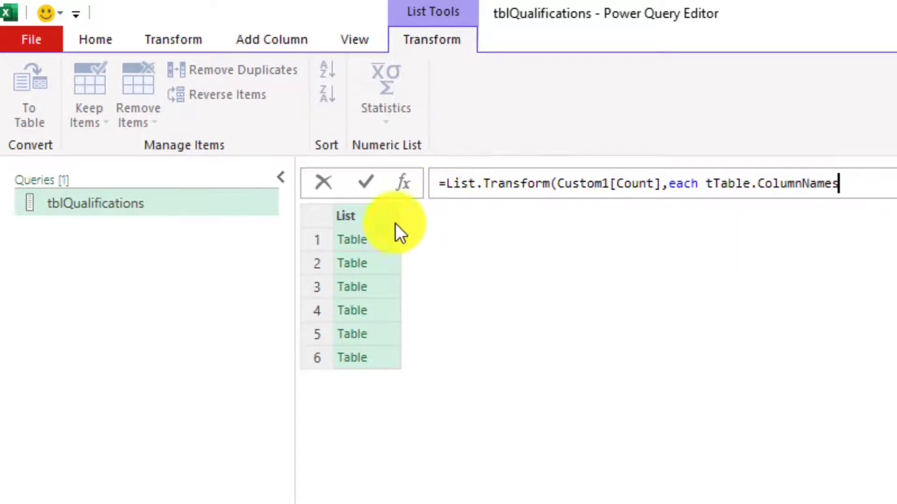
{"action": "left_click", "coordinate": [708, 185]}
{"action": "key", "text": "Right"}
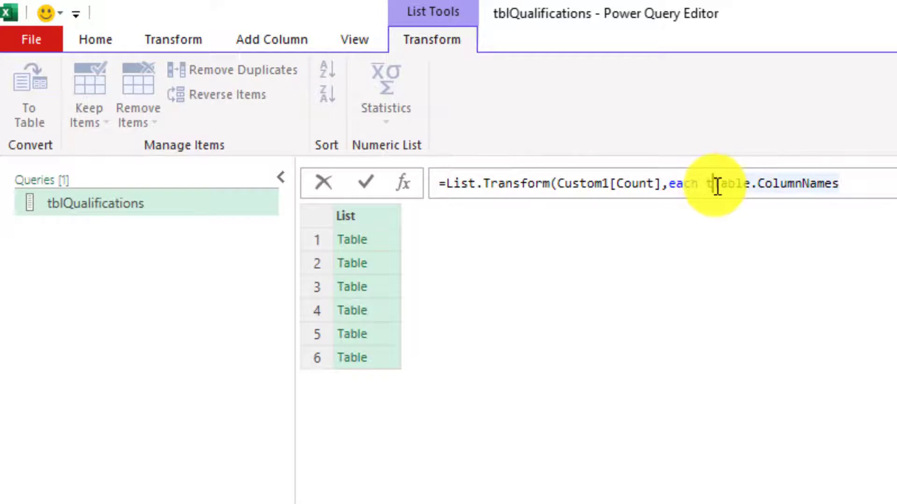
{"action": "key", "text": "BackSpace"}
{"action": "key", "text": "Right"}
{"action": "key", "text": "Right"}
{"action": "key", "text": "Right"}
{"action": "key", "text": "Right"}
{"action": "key", "text": "Right"}
{"action": "key", "text": "Right"}
{"action": "key", "text": "Right"}
{"action": "key", "text": "Right"}
{"action": "key", "text": "Right"}
{"action": "key", "text": "Right"}
{"action": "key", "text": "Right"}
{"action": "key", "text": "Right"}
{"action": "key", "text": "Right"}
{"action": "key", "text": "Right"}
{"action": "key", "text": "Right"}
{"action": "key", "text": "Right"}
{"action": "key", "text": "Right"}
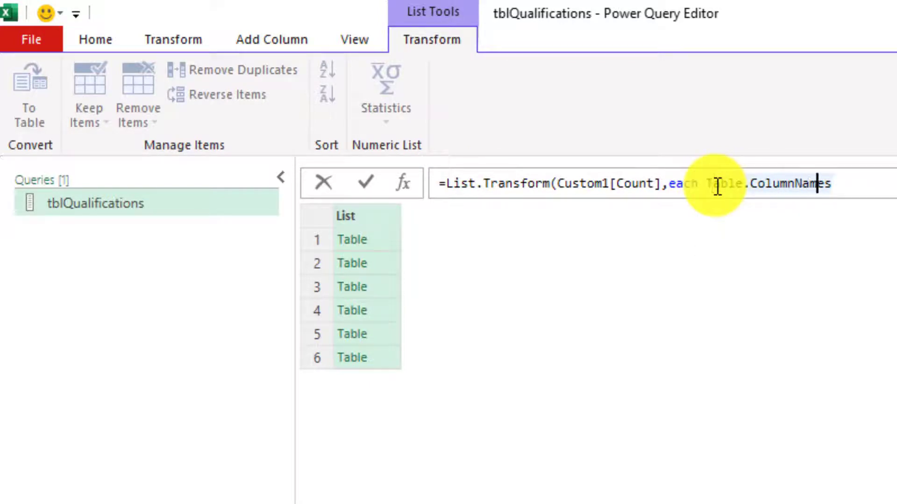
{"action": "type", "text": "(_"}
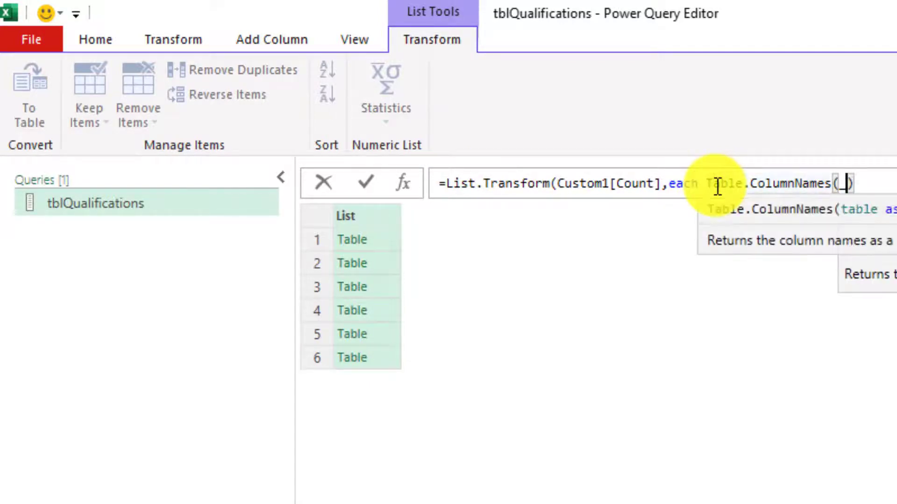
{"action": "type", "text": "))"}
{"action": "key", "text": "Return"}
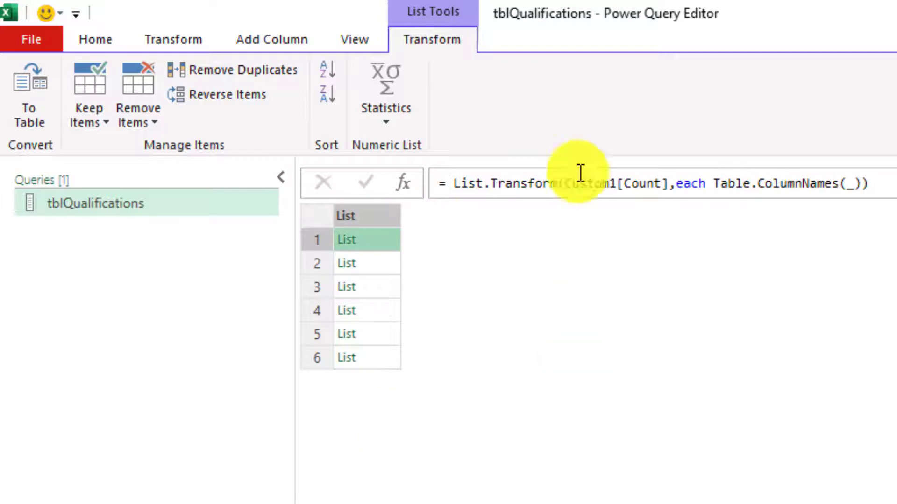
Wrap the List.Transform expression in List.Union and apply the formula.
{"action": "left_click", "coordinate": [455, 176]}
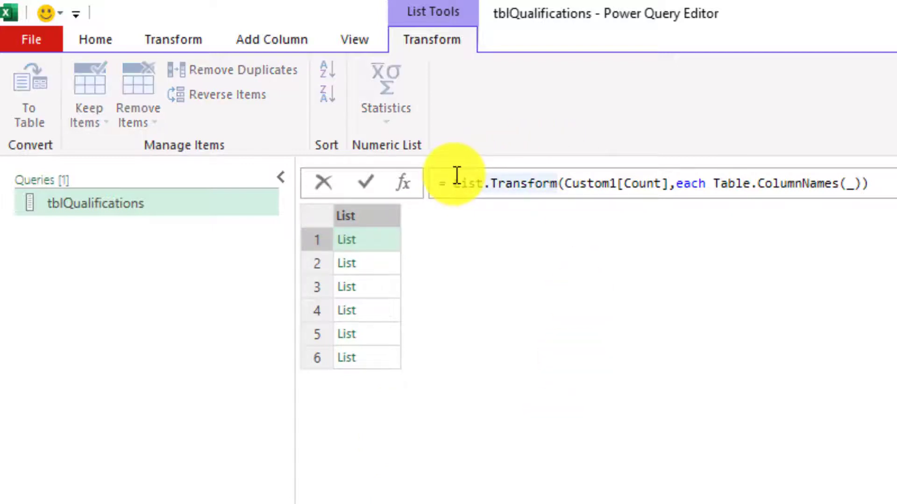
{"action": "key", "text": "Left"}
{"action": "type", "text": "l.un"}
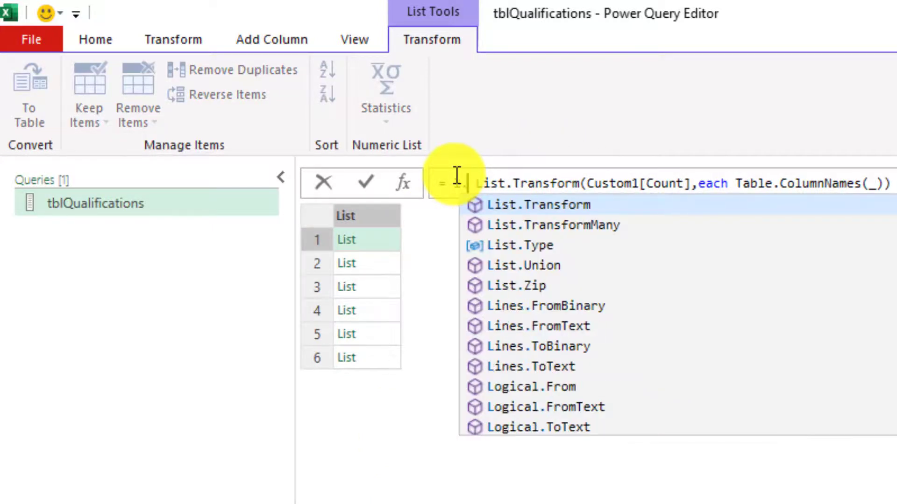
{"action": "key", "text": "Tab"}
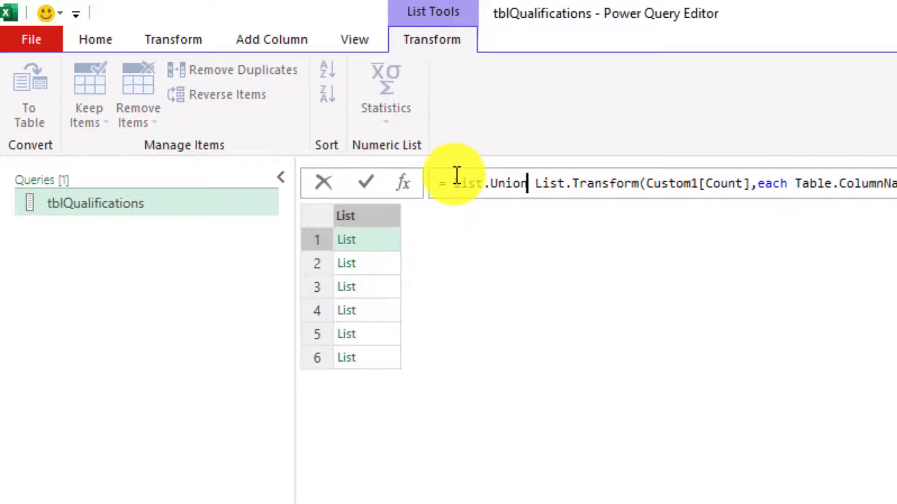
{"action": "type", "text": "("}
{"action": "key", "text": "Delete"}
{"action": "key", "text": "Delete"}
{"action": "key", "text": "Return"}
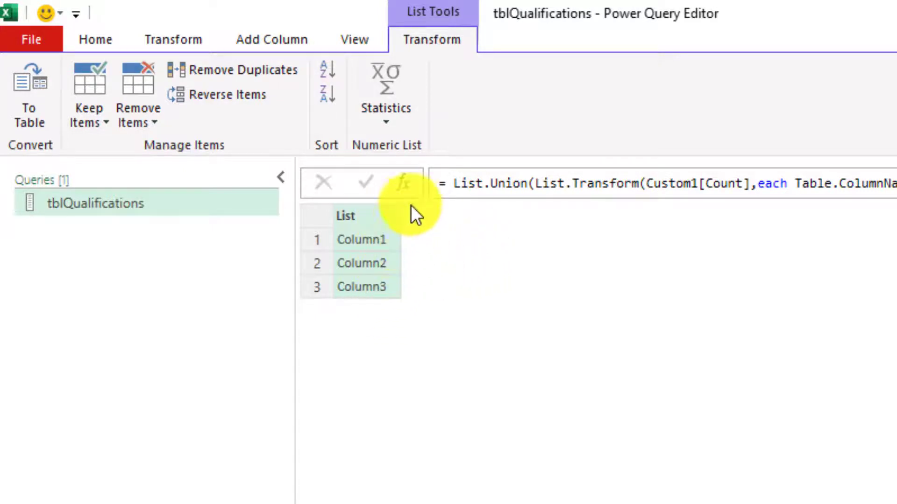
Widen the list column slightly, then wrap the List.Union expression in List.Distinct and apply the formula.
{"action": "left_click_drag", "start_coordinate": [401, 213], "coordinate": [462, 206]}
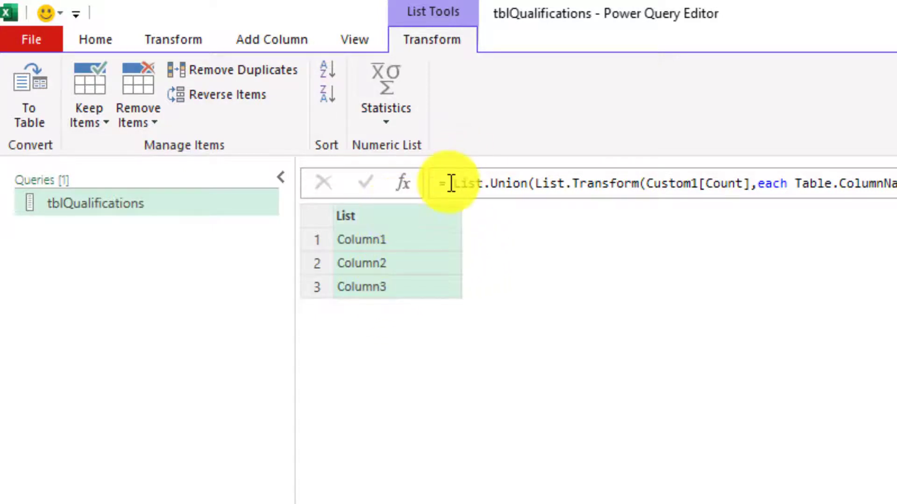
{"action": "left_click", "coordinate": [451, 183]}
{"action": "type", "text": "List.D("}
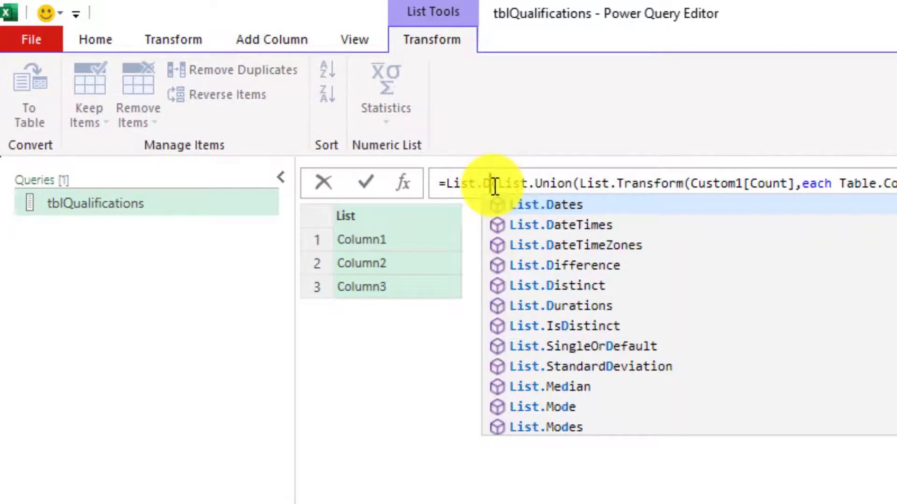
{"action": "left_click", "coordinate": [584, 286]}
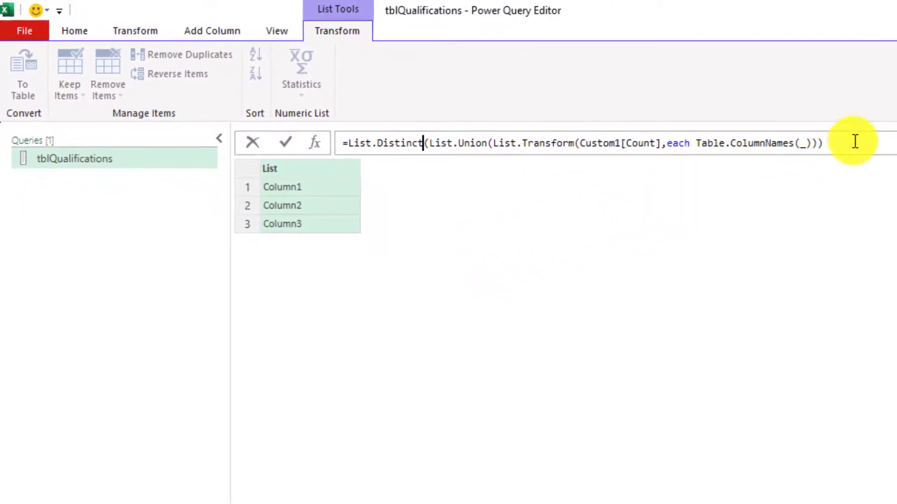
{"action": "left_click", "coordinate": [855, 142]}
{"action": "type", "text": ")"}
{"action": "key", "text": "Return"}
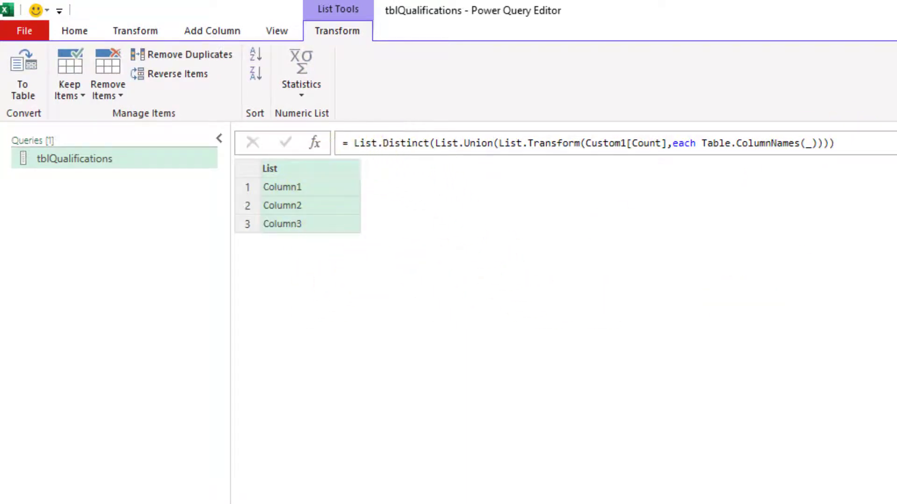
Rename the Count applied step as ColumnNames.
{"action": "right_click", "coordinate": [794, 192]}
{"action": "left_click", "coordinate": [839, 214]}
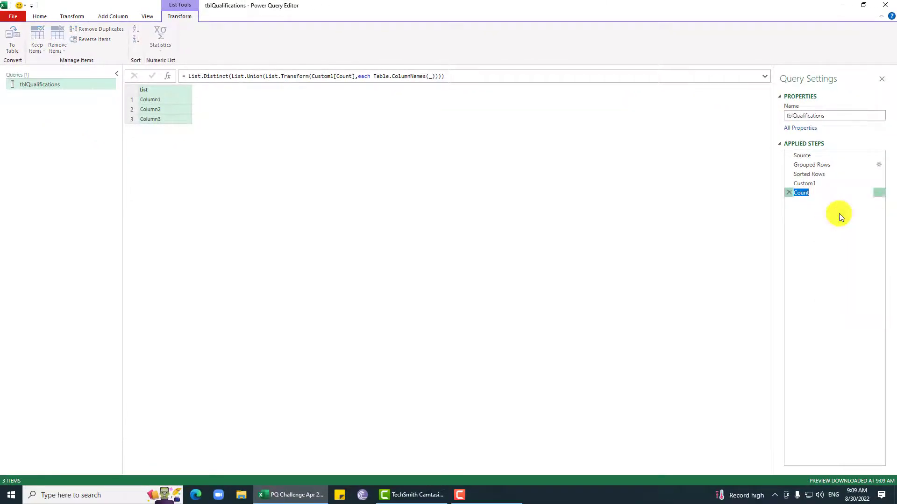
{"action": "type", "text": "ColumnNames"}
{"action": "key", "text": "Return"}
Rename the Custom1 applied step as PreparedTable.
{"action": "left_click", "coordinate": [822, 184]}
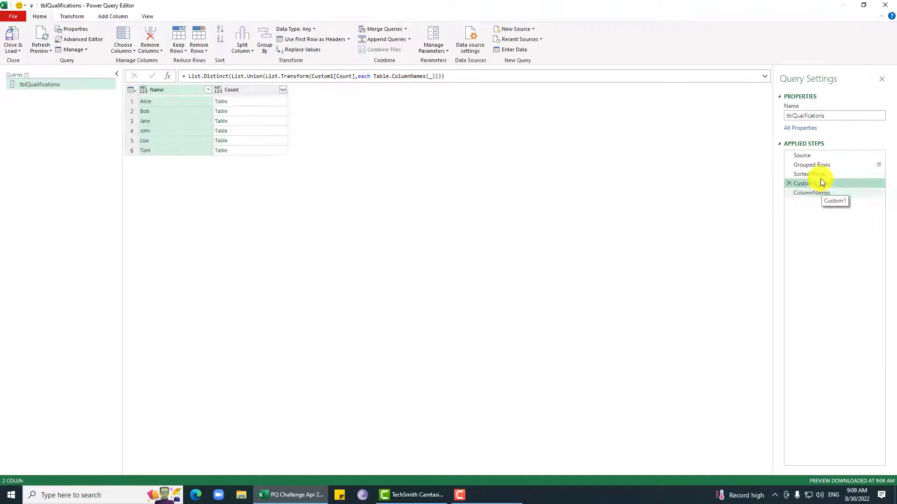
{"action": "right_click", "coordinate": [821, 181]}
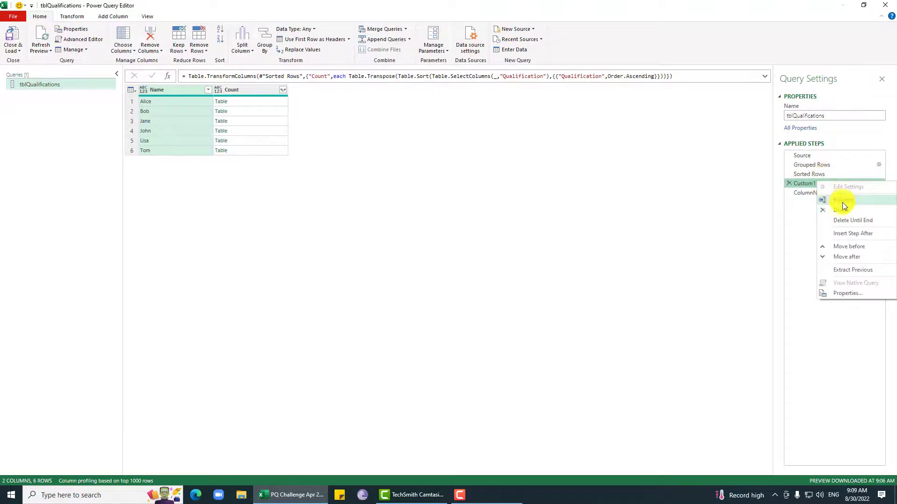
{"action": "left_click", "coordinate": [842, 203]}
{"action": "type", "text": "Prepa"}
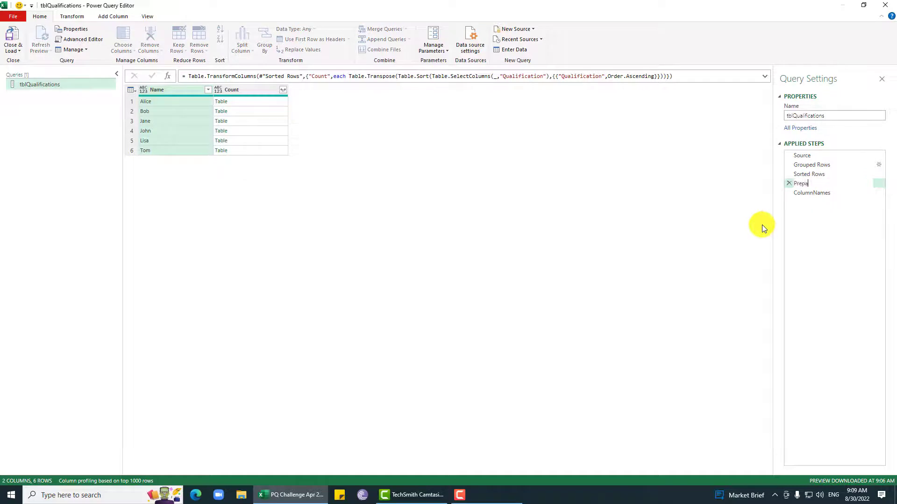
{"action": "type", "text": "redTable"}
{"action": "key", "text": "Return"}
Add a custom step after ColumnNames and start its formula with Table.ExpandTableColumn( before the ColumnNames reference.
{"action": "left_click", "coordinate": [815, 192]}
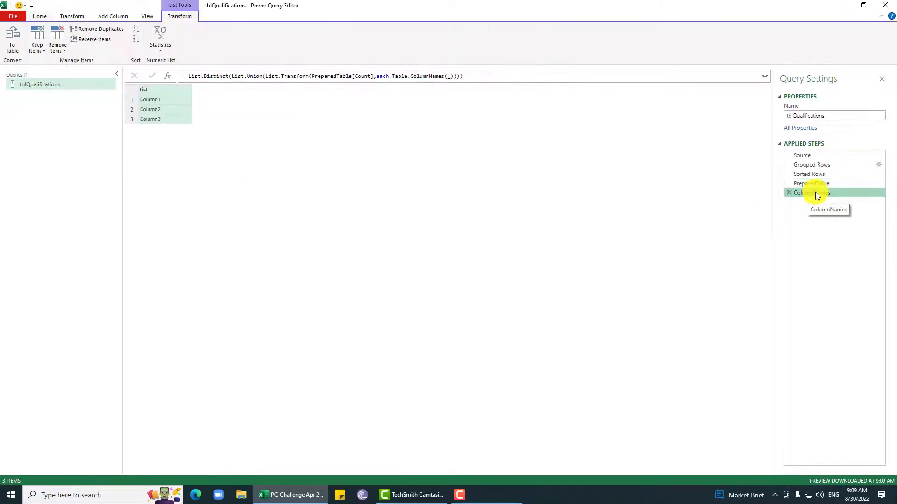
{"action": "left_click", "coordinate": [167, 76]}
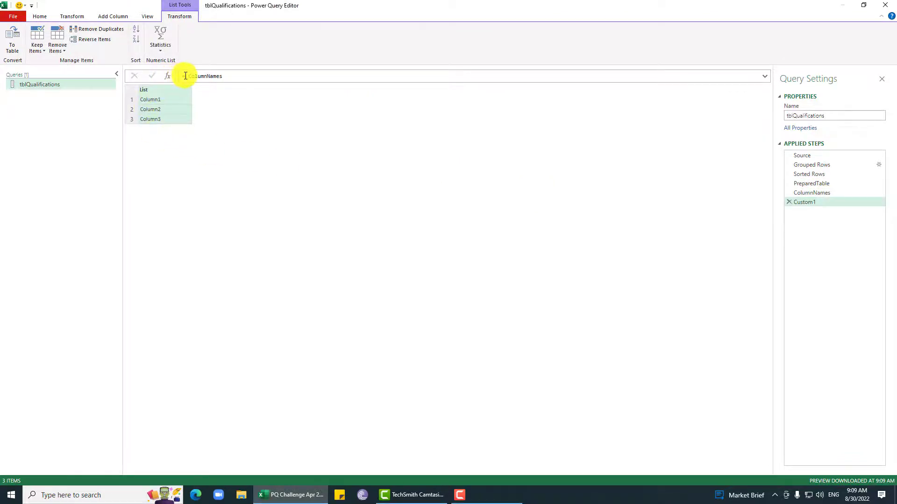
{"action": "left_click", "coordinate": [185, 75]}
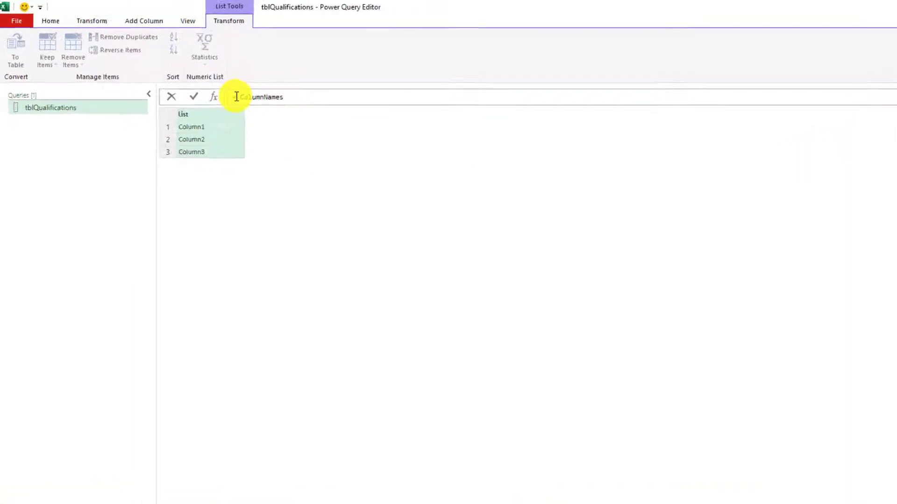
{"action": "type", "text": "Te"}
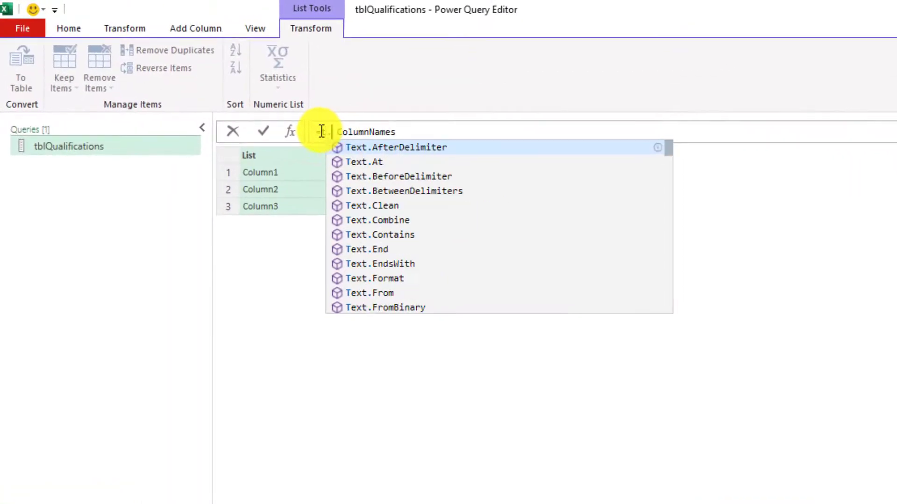
{"action": "type", "text": "tc"}
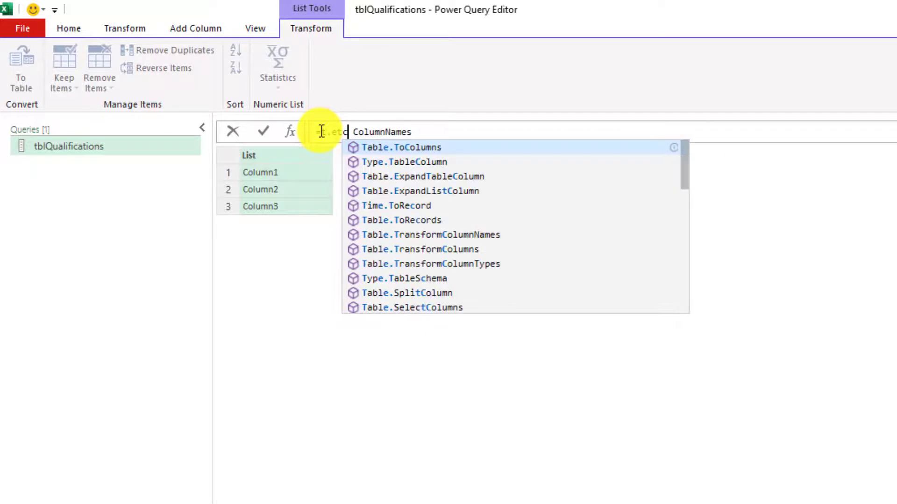
{"action": "left_click", "coordinate": [423, 176]}
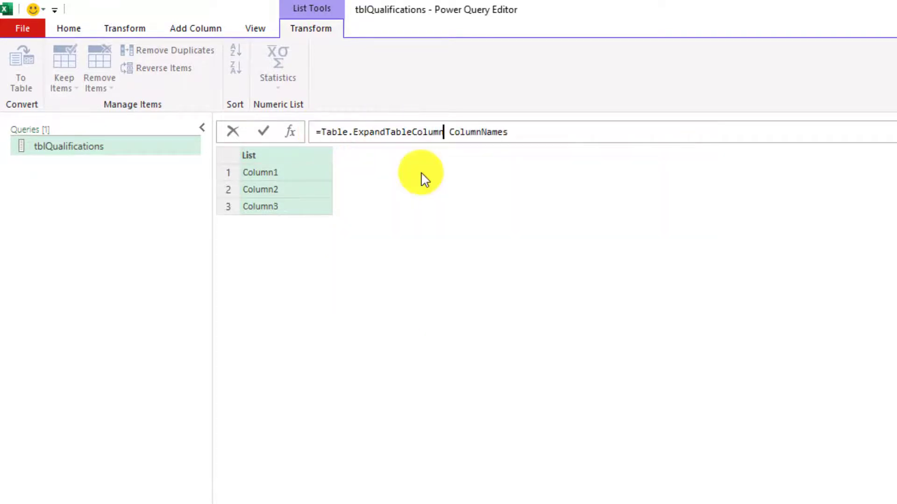
{"action": "type", "text": "("}
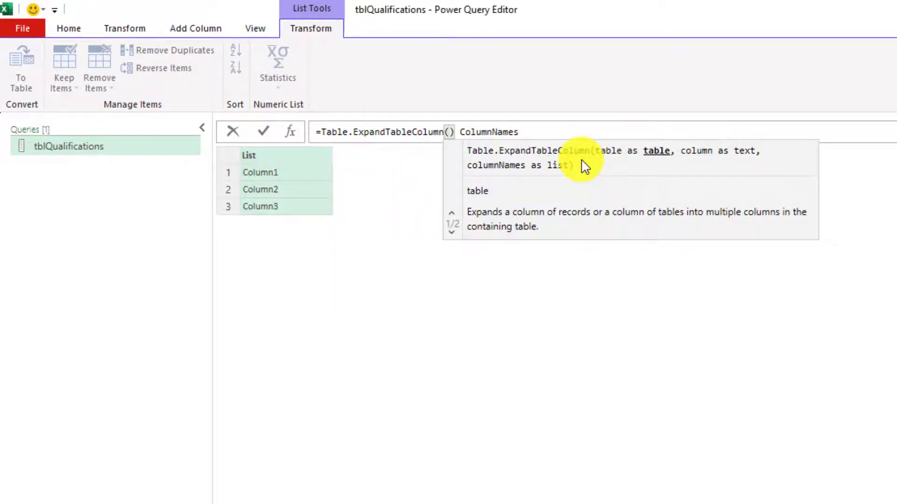
{"action": "key", "text": "Escape"}
{"action": "key", "text": "Delete"}
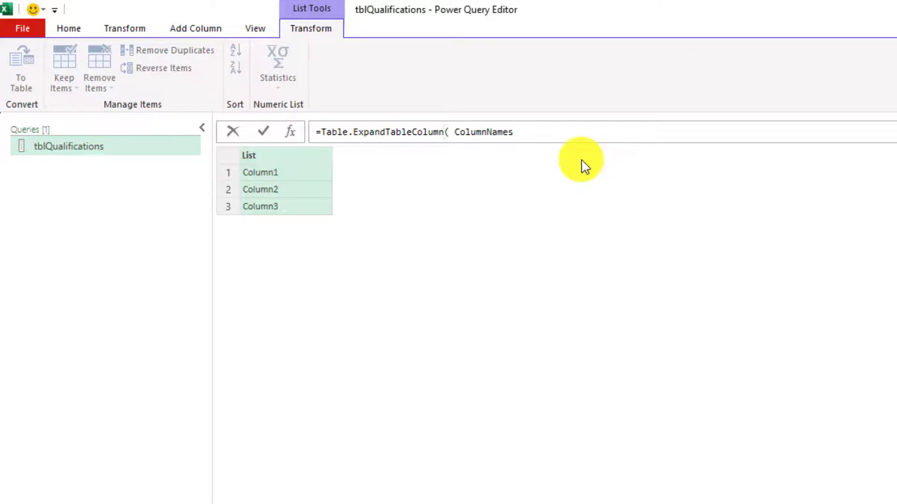
Enter PreparedTable as the table argument and "Count" as the column to expand.
{"action": "type", "text": "prepa"}
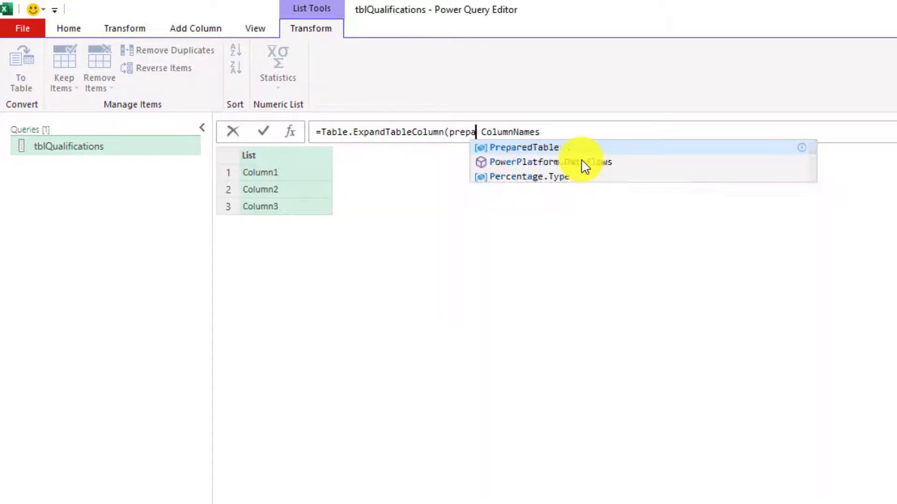
{"action": "key", "text": "Tab"}
{"action": "type", "text": ","}
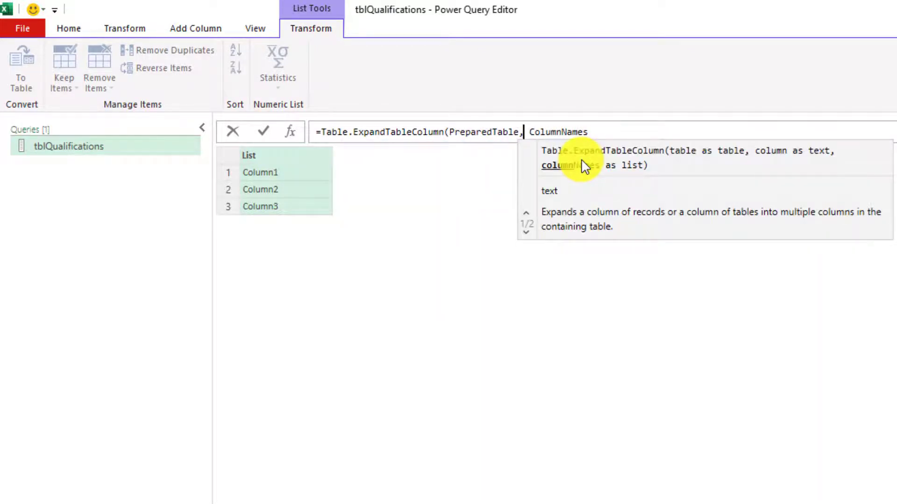
{"action": "type", "text": "\"C"}
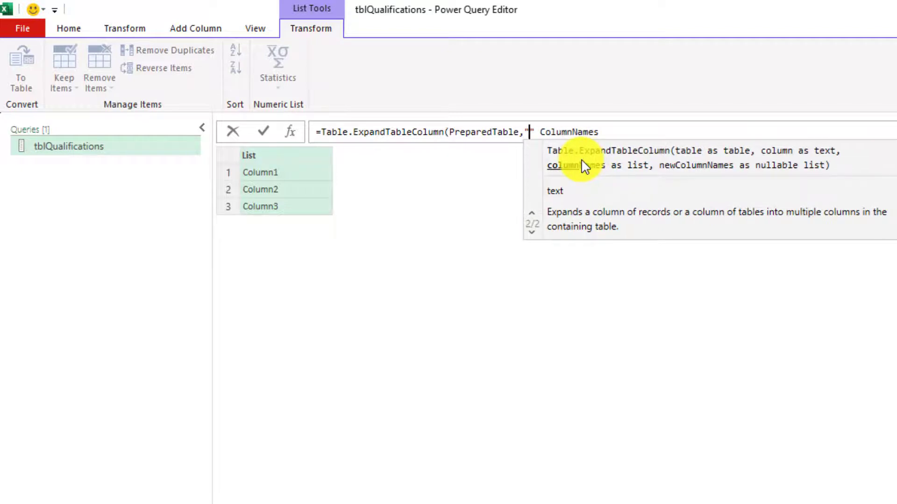
{"action": "type", "text": "ount\""}
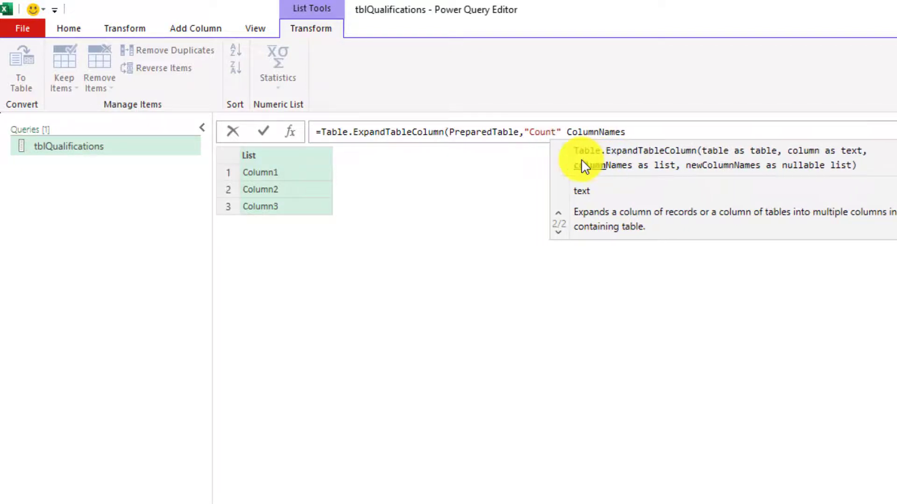
{"action": "type", "text": ","}
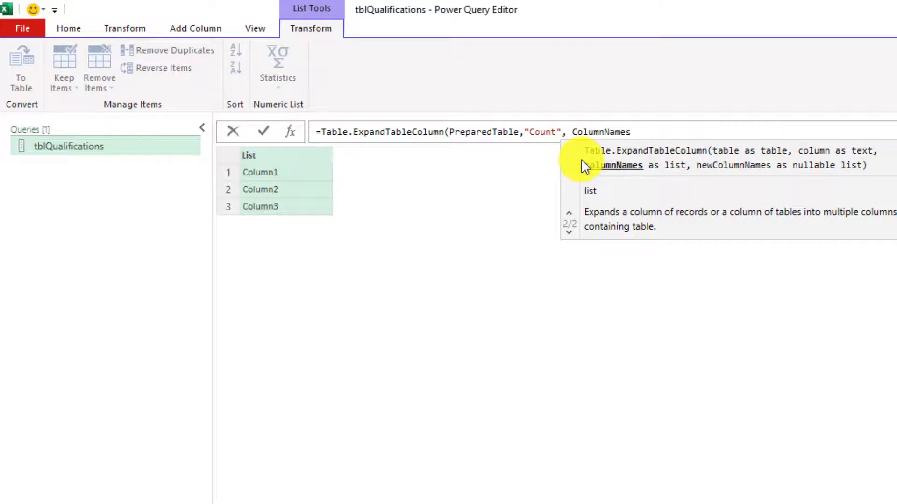
Use ColumnNames for both the columnNames and newColumnNames arguments, close the parenthesis and apply the formula.
{"action": "type", "text": " ColumnNames"}
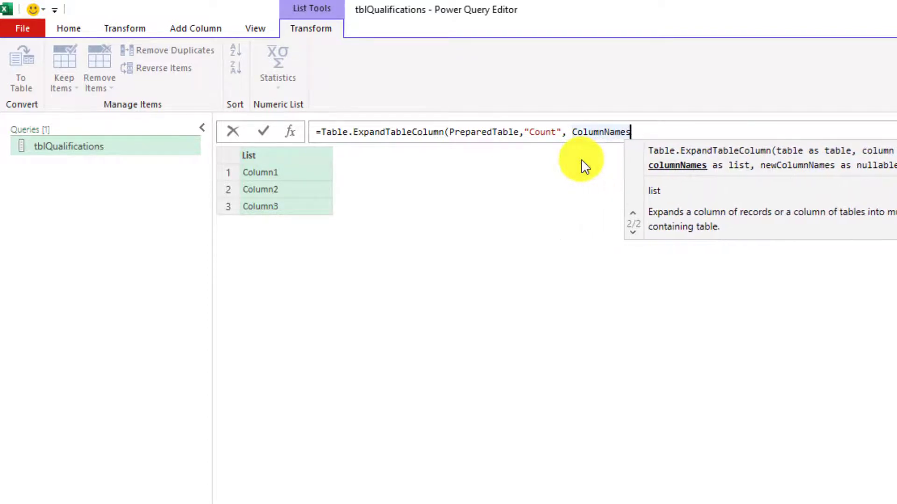
{"action": "type", "text": ","}
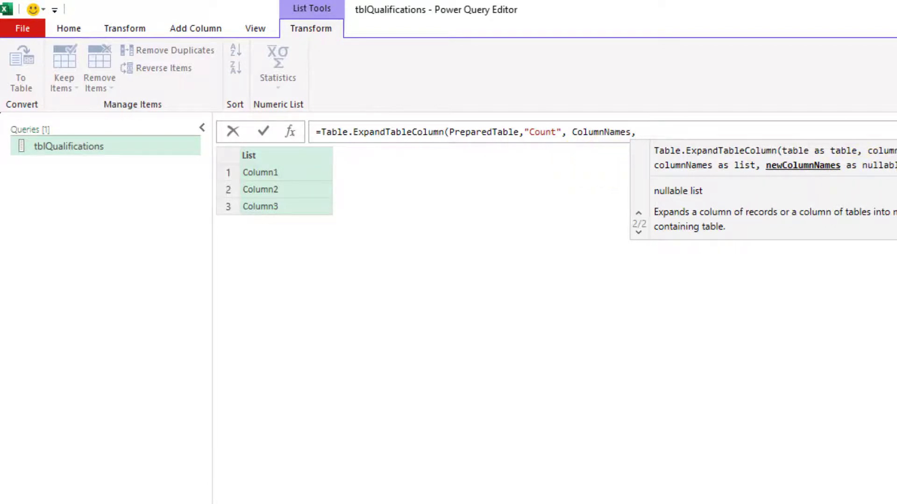
{"action": "type", "text": "ColumnNames"}
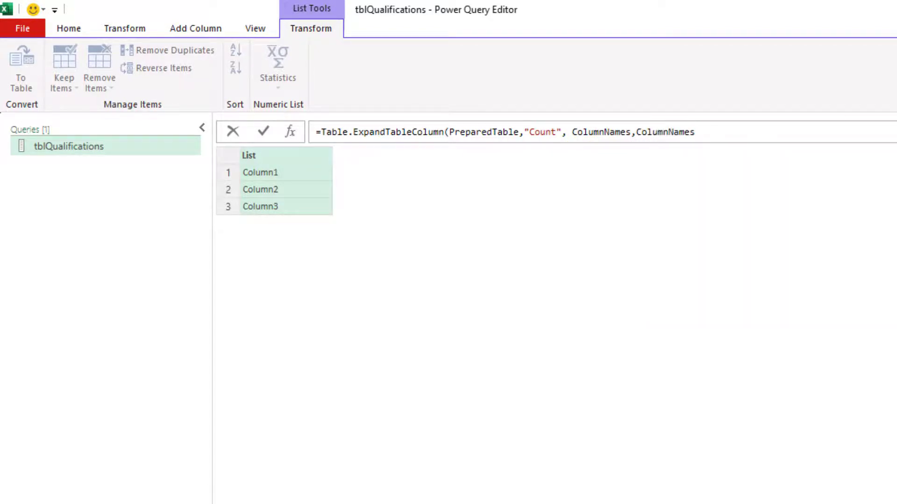
{"action": "type", "text": ")"}
{"action": "key", "text": "Return"}
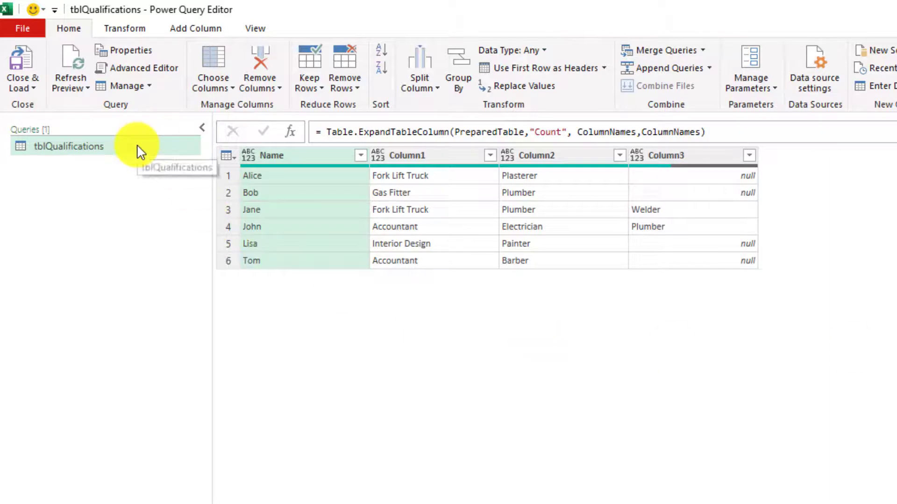
Close the query editor and load the expanded tblQualifications query into the workbook.
{"action": "left_click", "coordinate": [37, 88]}
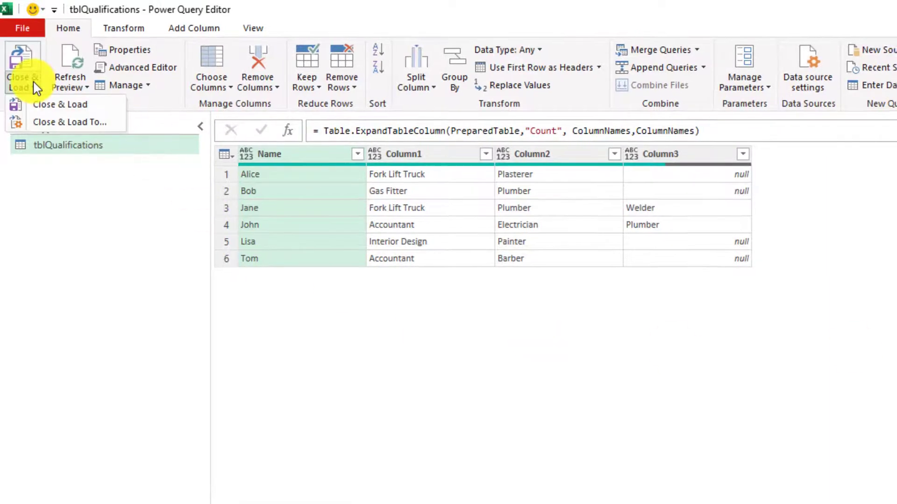
{"action": "left_click", "coordinate": [47, 104]}
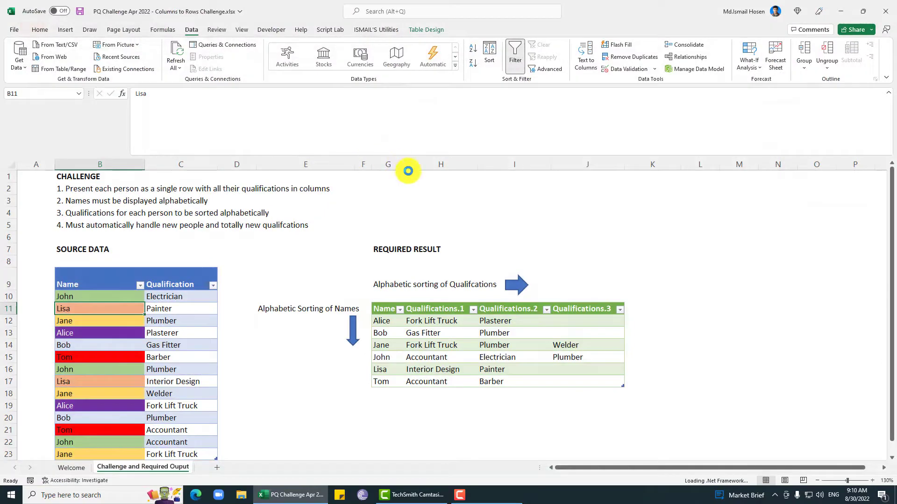
{"action": "left_click", "coordinate": [587, 269]}
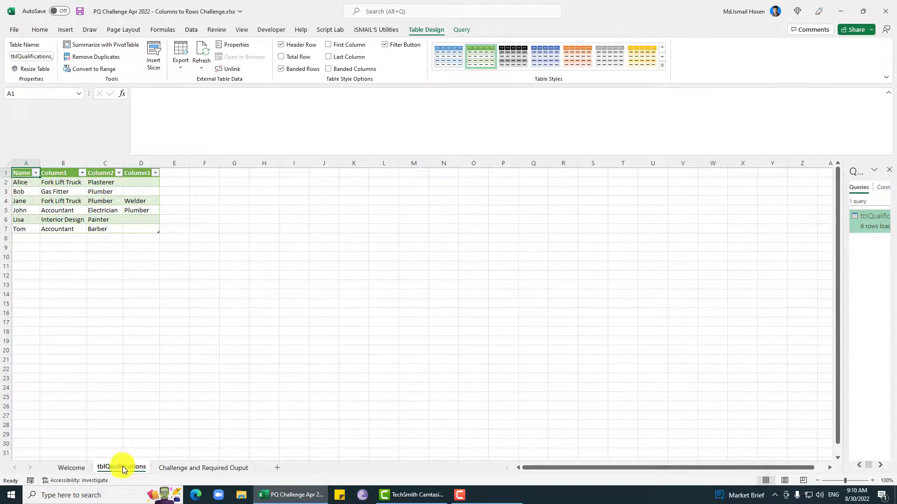
Reopen the tblQualifications query in the Power Query Editor and duplicate it.
{"action": "double_click", "coordinate": [864, 220]}
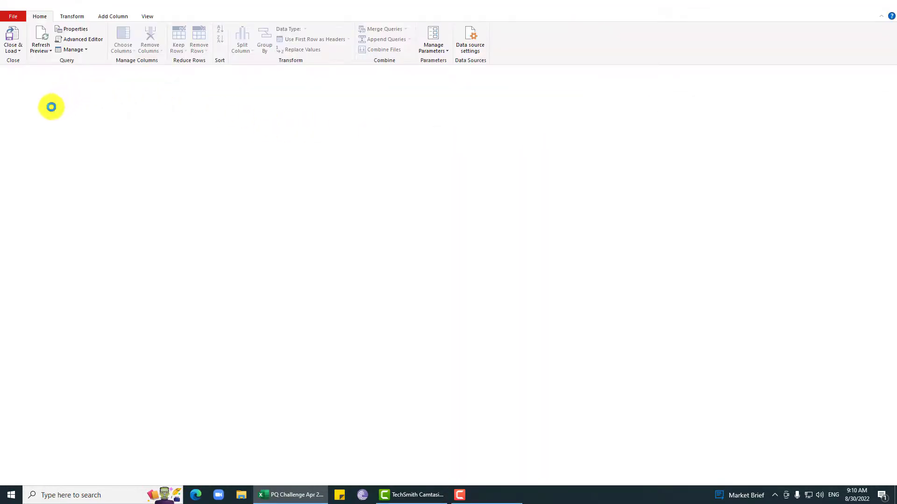
{"action": "right_click", "coordinate": [43, 86]}
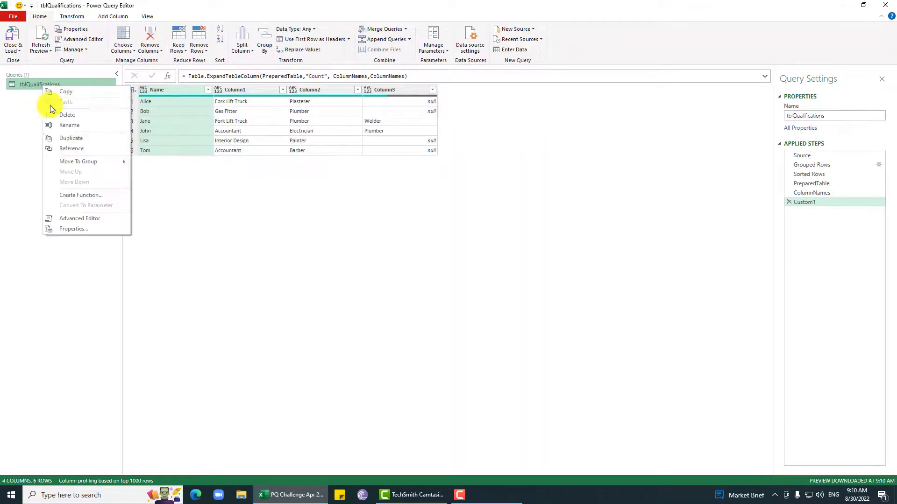
{"action": "left_click", "coordinate": [62, 137]}
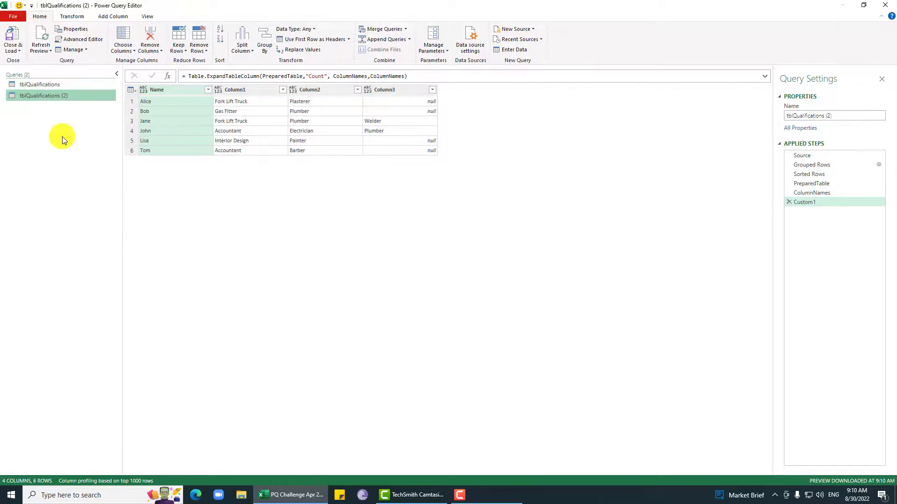
In the original tblQualifications query's Custom1 formula, start a List.Transform( call around the second ColumnNames argument.
{"action": "left_click", "coordinate": [74, 86]}
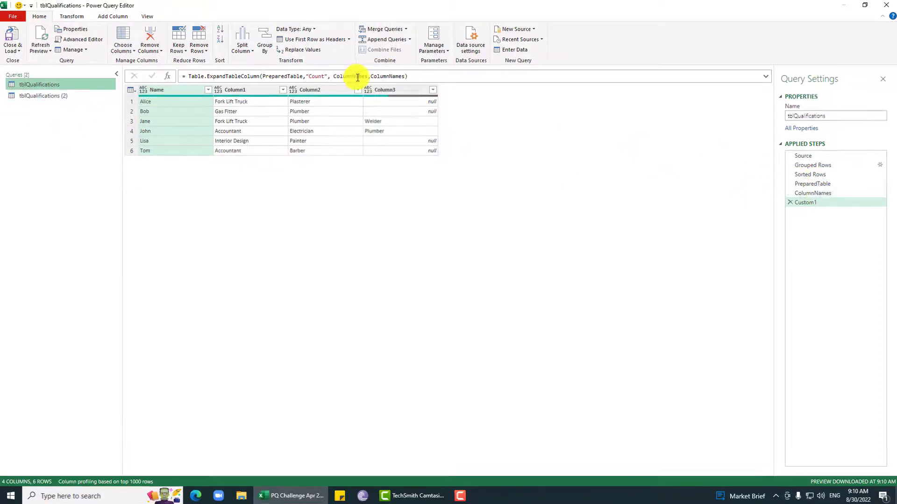
{"action": "left_click", "coordinate": [370, 76]}
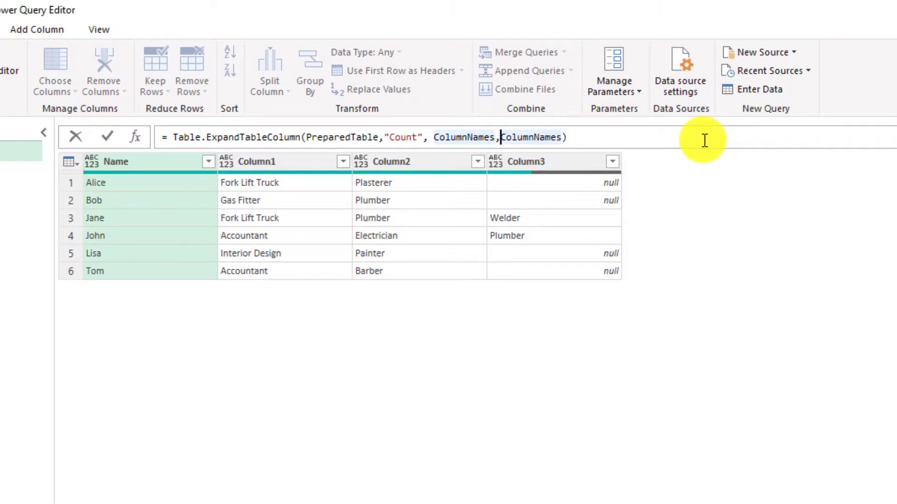
{"action": "type", "text": "ColumnNames,"}
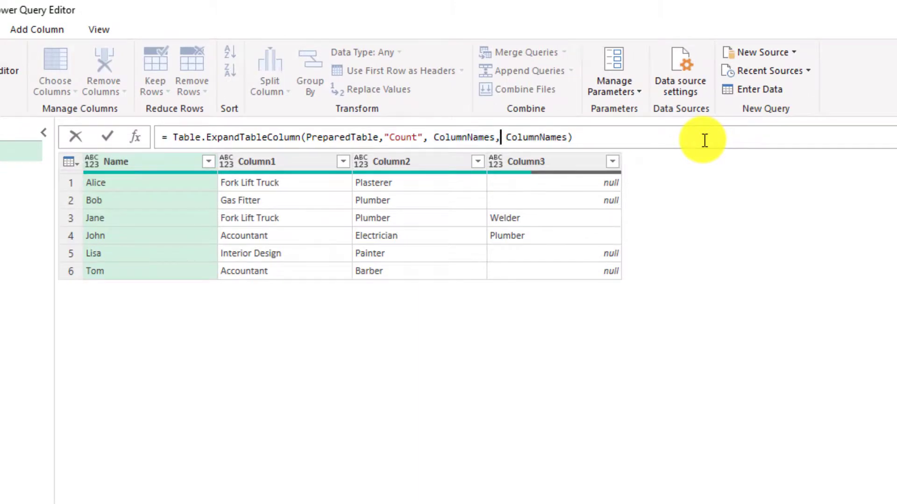
{"action": "type", "text": "List.Transform"}
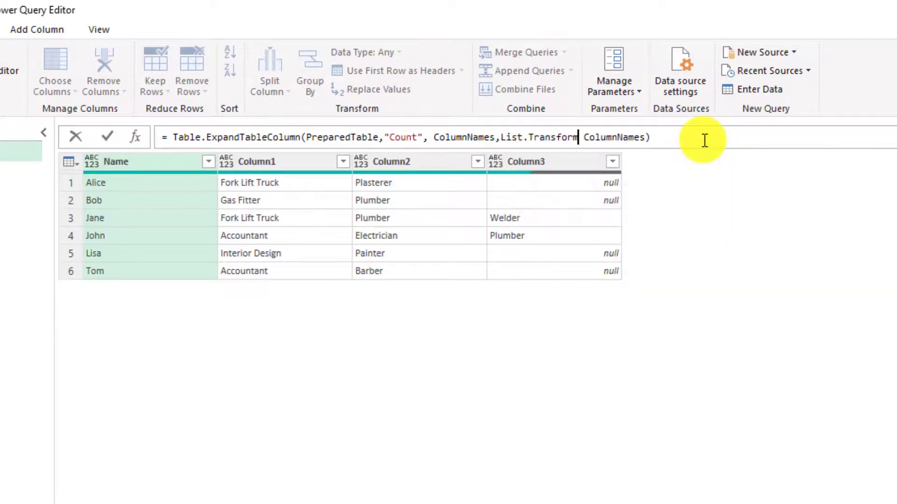
{"action": "type", "text": "("}
{"action": "key", "text": "Delete"}
{"action": "key", "text": "Delete"}
{"action": "key", "text": "Right"}
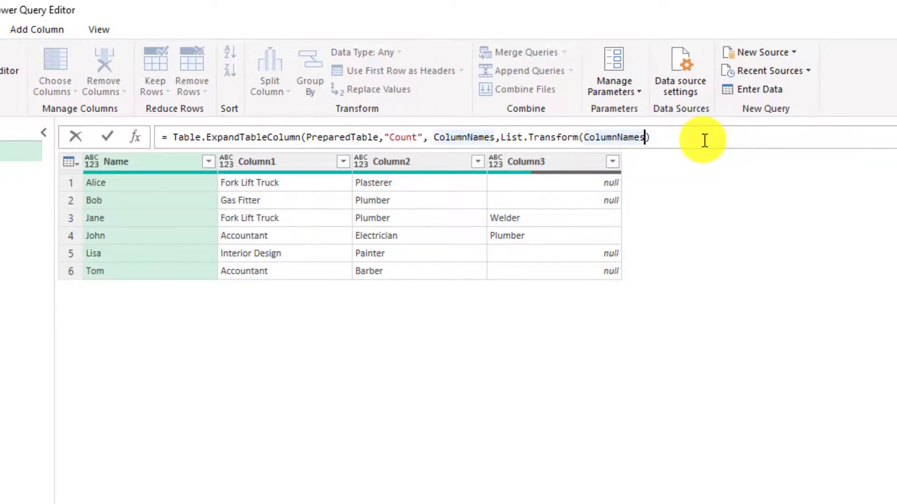
{"action": "key", "text": "Right"}
Give List.Transform an each Text.Replace( function as its second argument, with _ as the text to search.
{"action": "type", "text": ",e"}
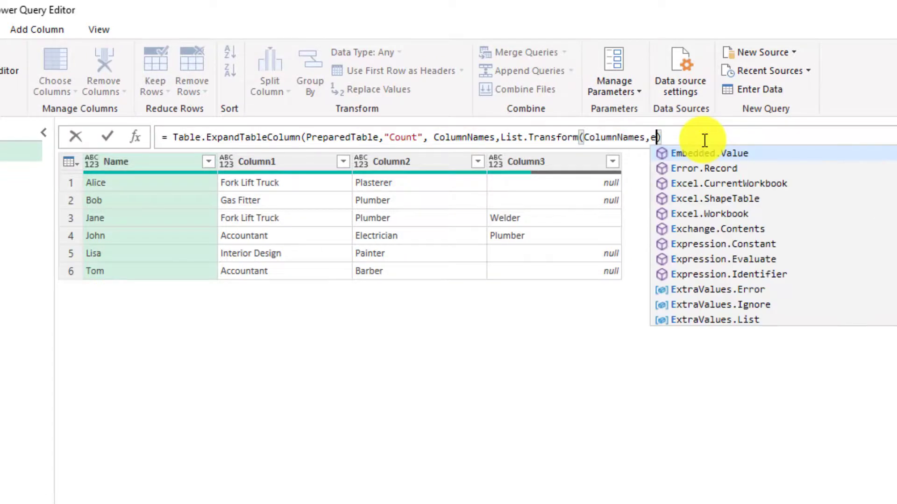
{"action": "type", "text": "ach "}
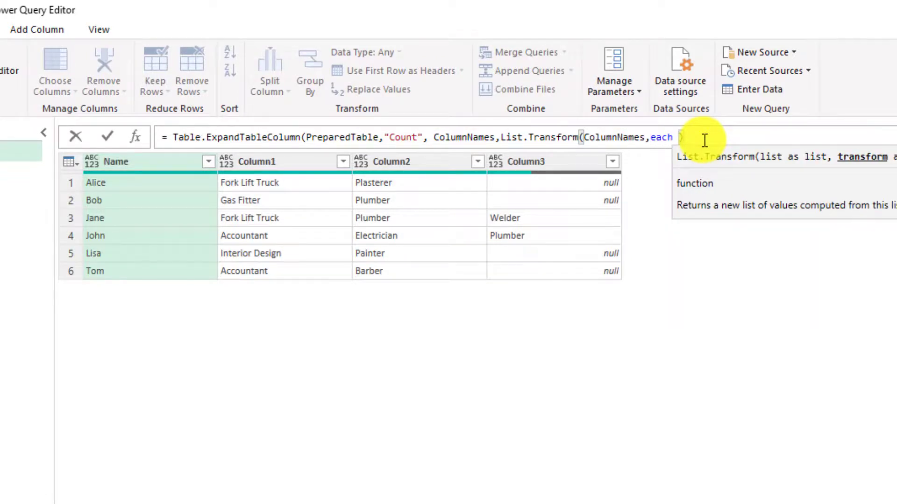
{"action": "type", "text": "T.Re"}
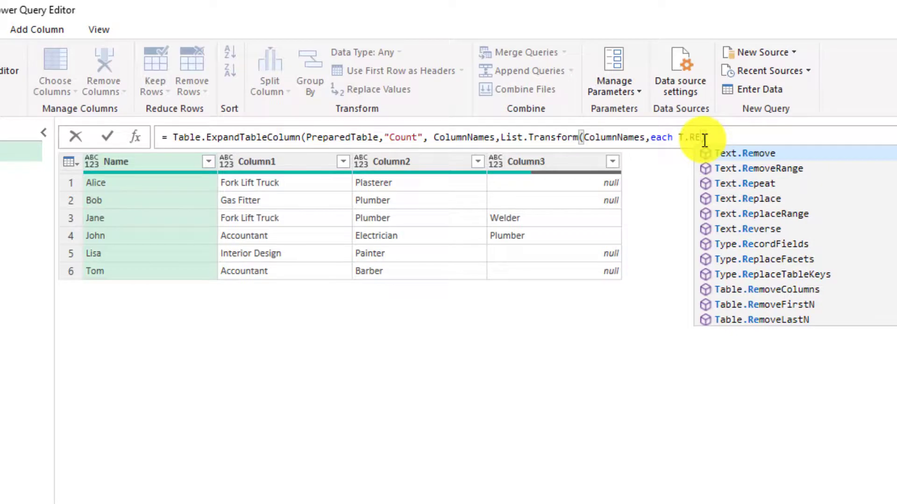
{"action": "left_click", "coordinate": [752, 200]}
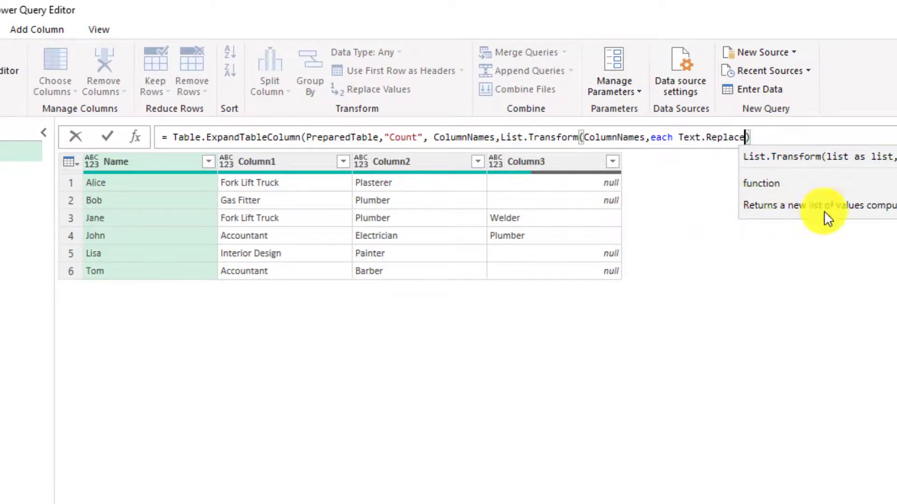
{"action": "type", "text": "(_"}
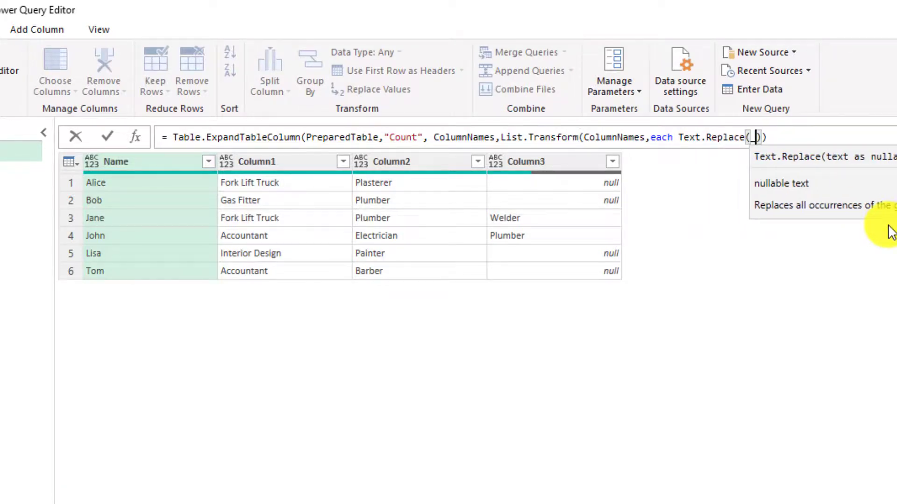
{"action": "type", "text": ","}
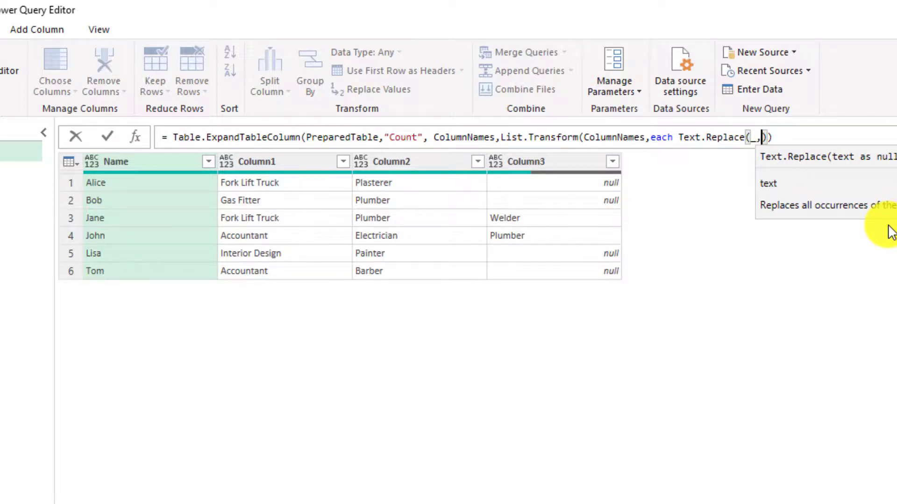
Replace "Column" with "Qualification." in the Text.Replace arguments, close the call and commit the formula.
{"action": "type", "text": "\"C"}
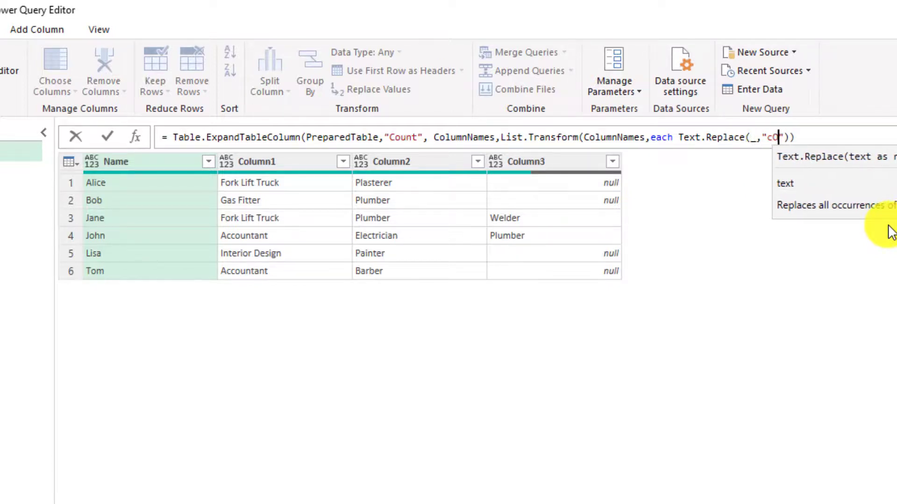
{"action": "type", "text": "olumn\""}
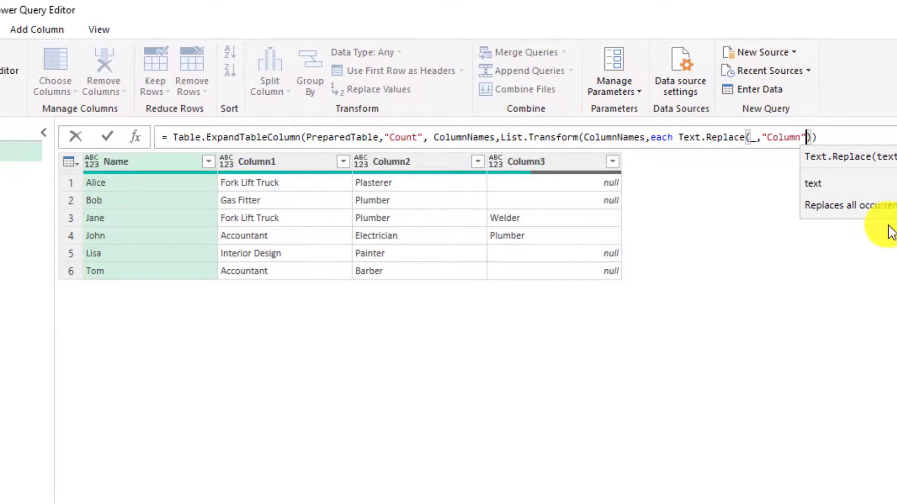
{"action": "type", "text": ",\"Q"}
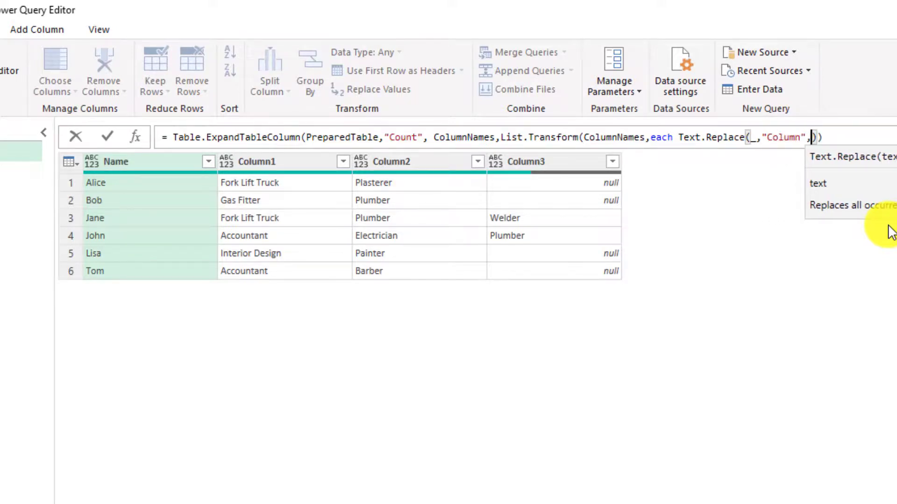
{"action": "type", "text": "ua"}
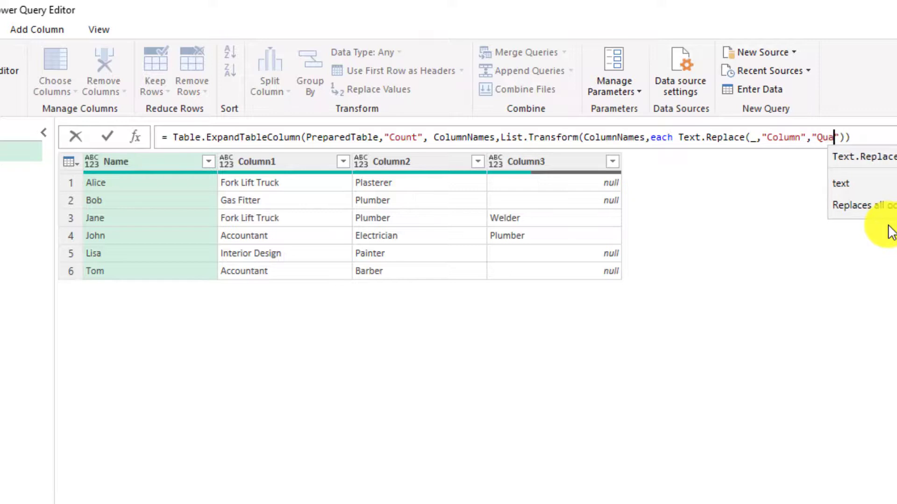
{"action": "type", "text": "lification"}
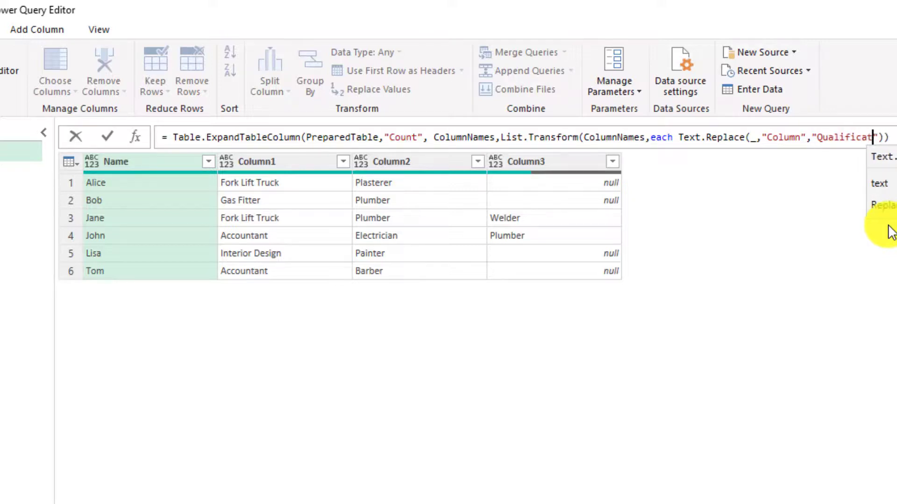
{"action": "type", "text": "."}
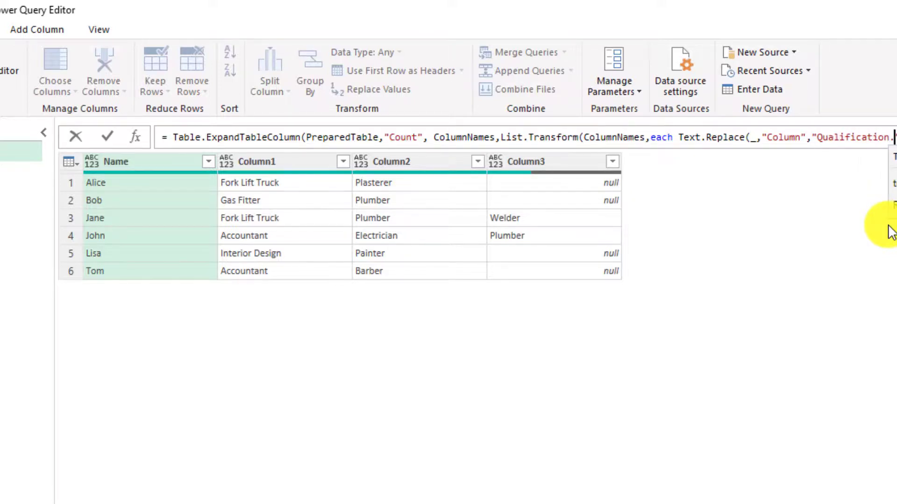
{"action": "type", "text": "\")"}
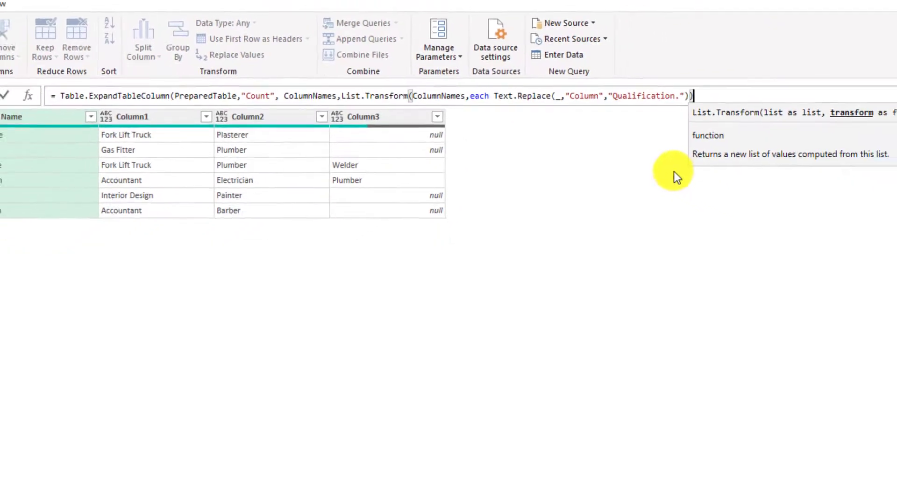
{"action": "key", "text": "Return"}
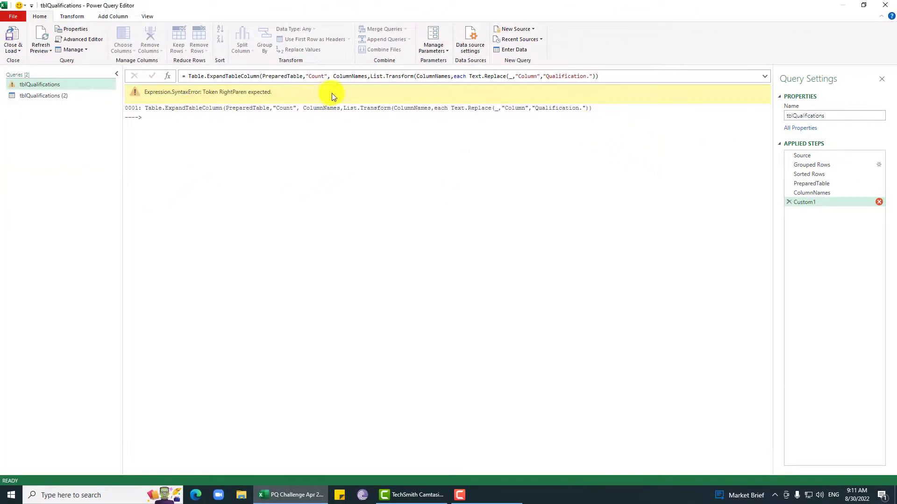
Add the missing closing parenthesis at the end of the Custom1 formula and apply it.
{"action": "left_click", "coordinate": [600, 75]}
{"action": "type", "text": ")"}
{"action": "key", "text": "Return"}
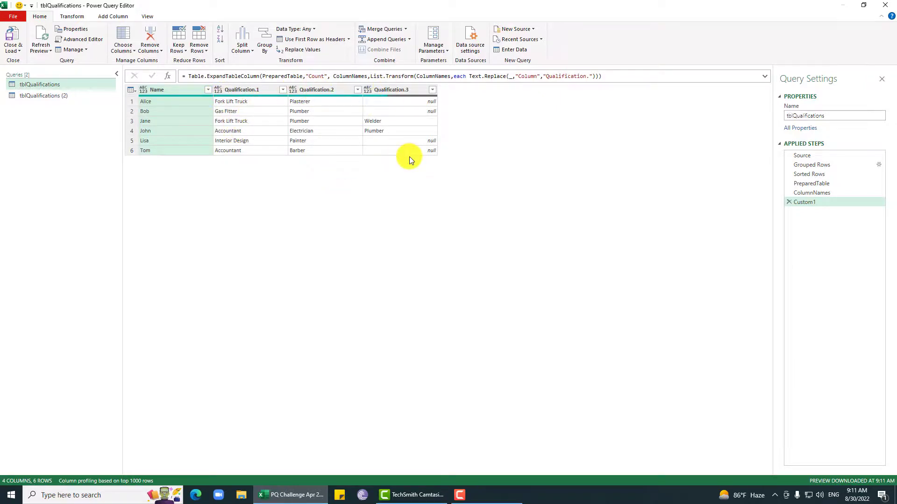
In the tblQualifications (2) query, add a custom step after Custom1 and start its formula with Table.TransformColumnNames(.
{"action": "left_click", "coordinate": [66, 99]}
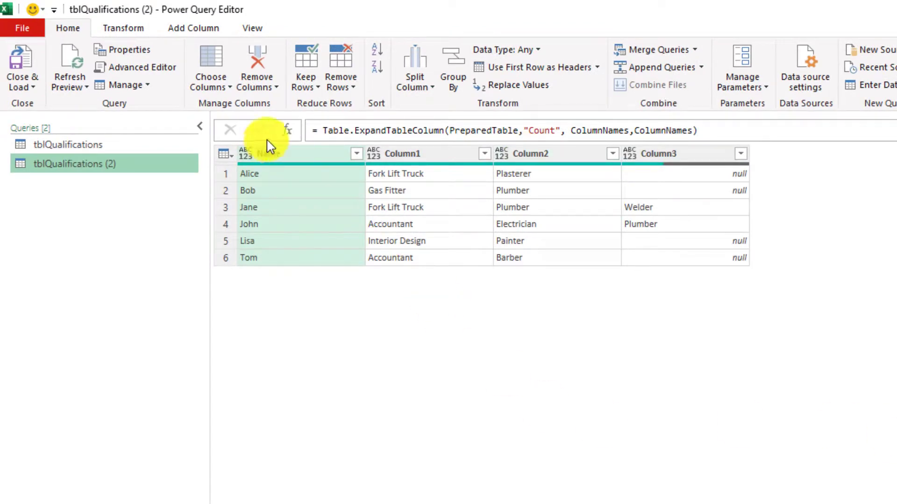
{"action": "left_click", "coordinate": [287, 130]}
{"action": "left_click", "coordinate": [321, 131]}
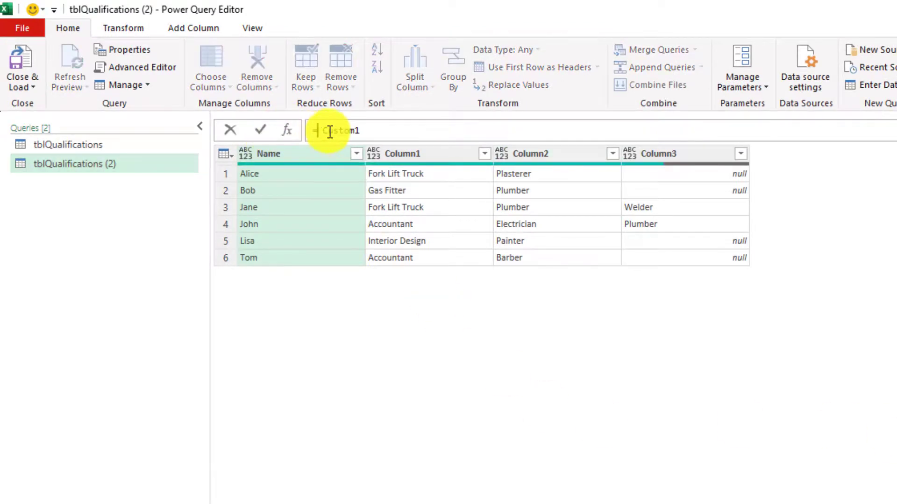
{"action": "type", "text": "t.Trc"}
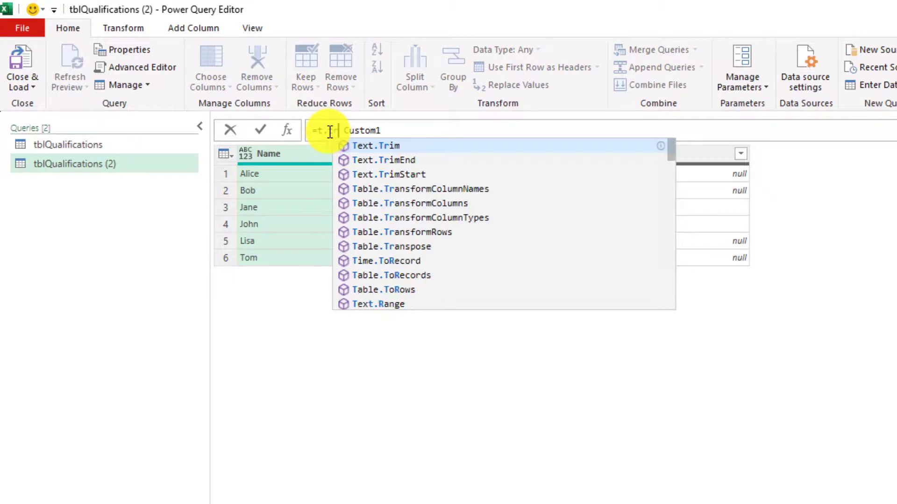
{"action": "type", "text": "n"}
{"action": "key", "text": "Tab"}
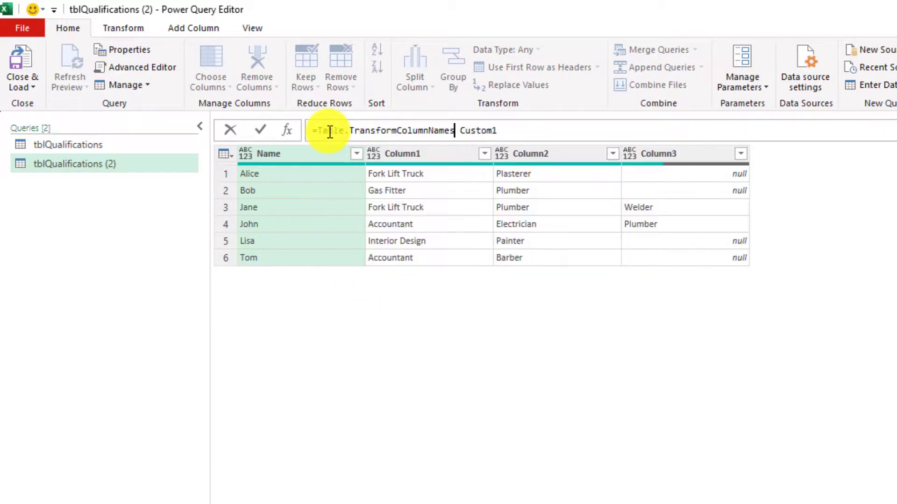
{"action": "type", "text": "("}
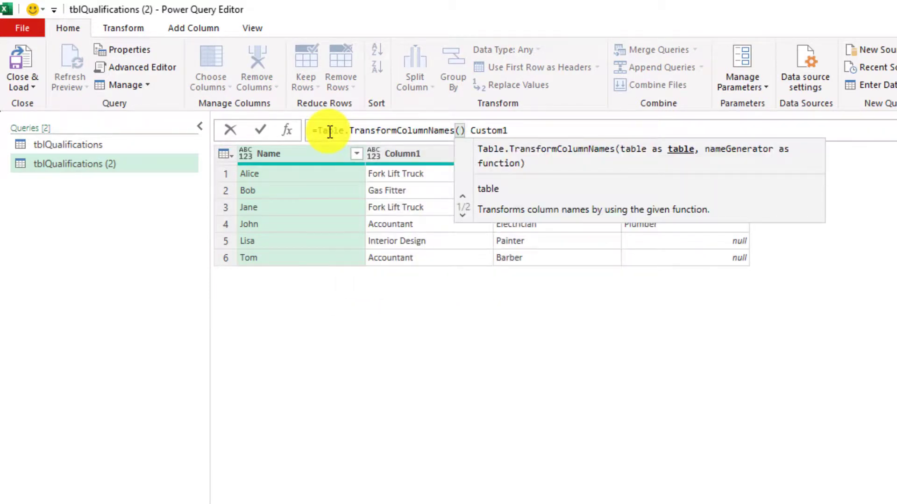
Put Custom1 inside Table.TransformColumnNames as the table argument and begin the name generator with each.
{"action": "left_click", "coordinate": [469, 130]}
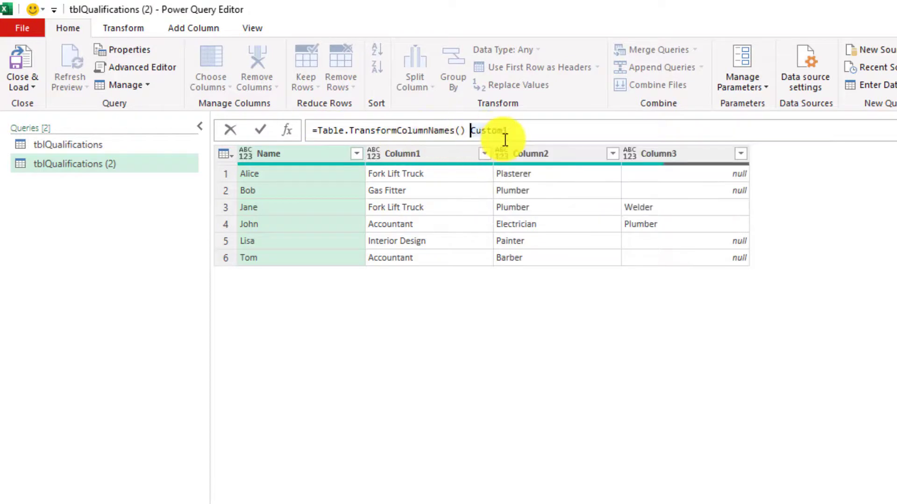
{"action": "key", "text": "BackSpace"}
{"action": "key", "text": "BackSpace"}
{"action": "type", "text": "each"}
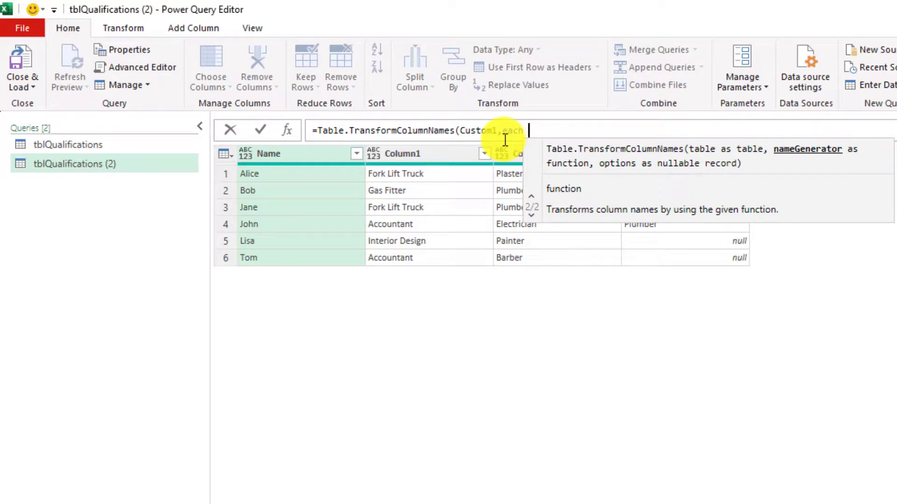
Complete the name generator with Text.Replace(_,"Column","Qualification"), close the parentheses and commit the formula.
{"action": "type", "text": "t.r"}
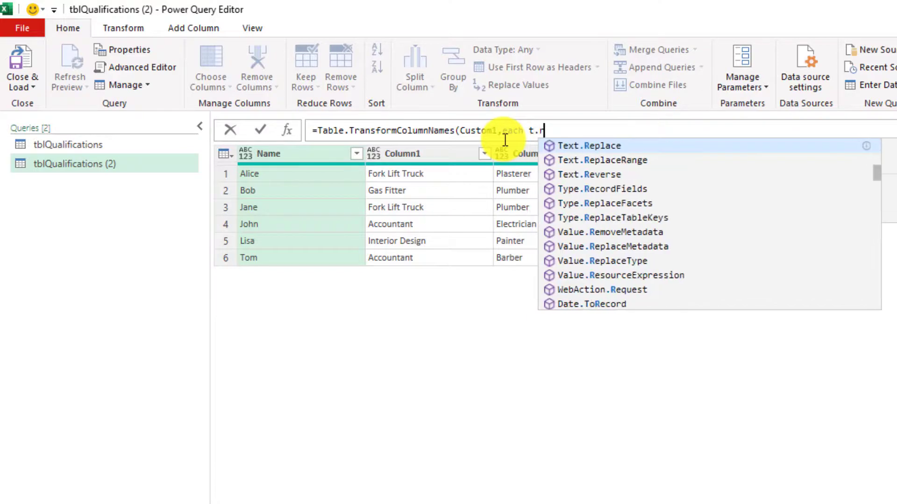
{"action": "key", "text": "Tab"}
{"action": "type", "text": "("}
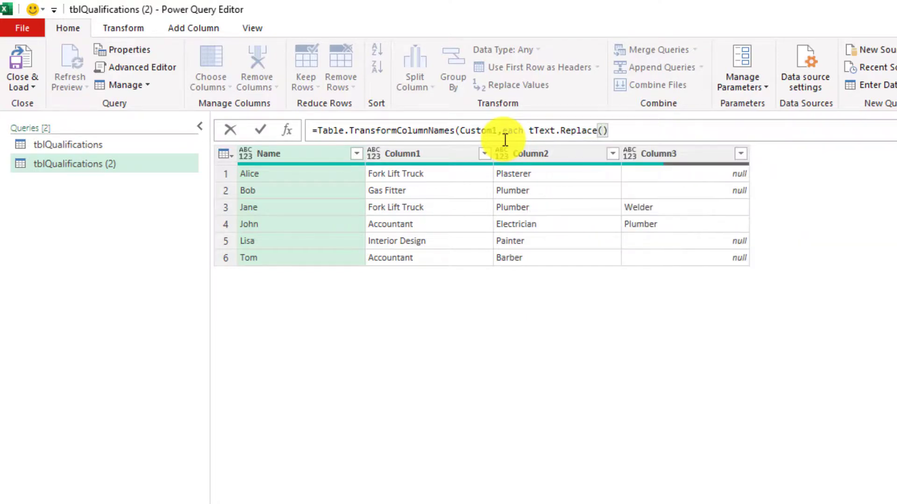
{"action": "type", "text": "_,\"Column\",\"C"}
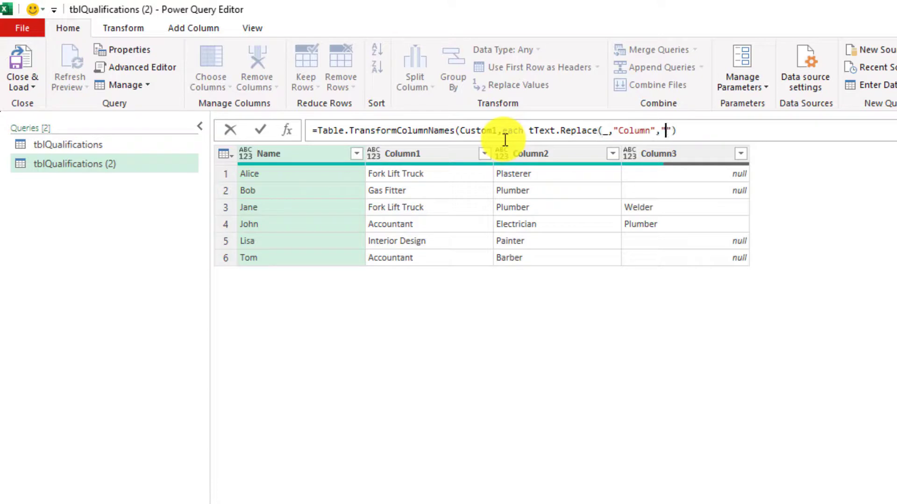
{"action": "type", "text": "ualification\""}
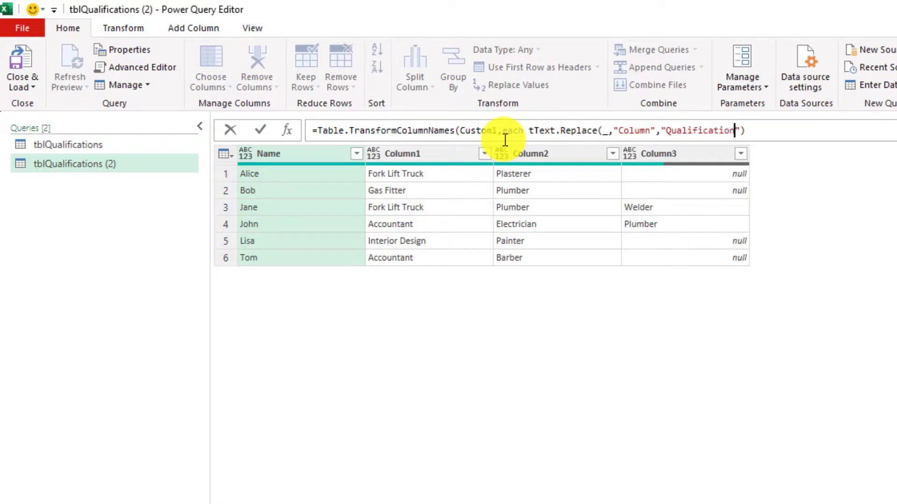
{"action": "type", "text": ")"}
{"action": "key", "text": "Return"}
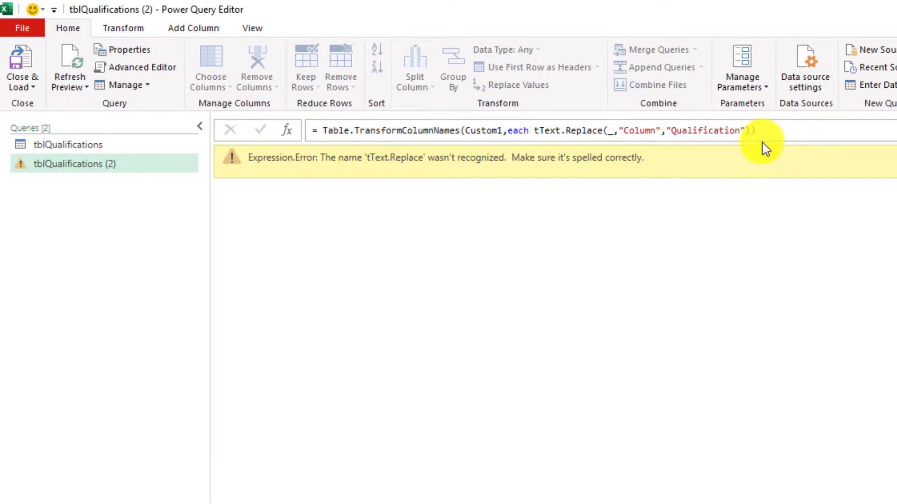
Remove the stray t before Text.Replace in the new step's formula and apply it.
{"action": "left_click", "coordinate": [541, 130]}
{"action": "key", "text": "BackSpace"}
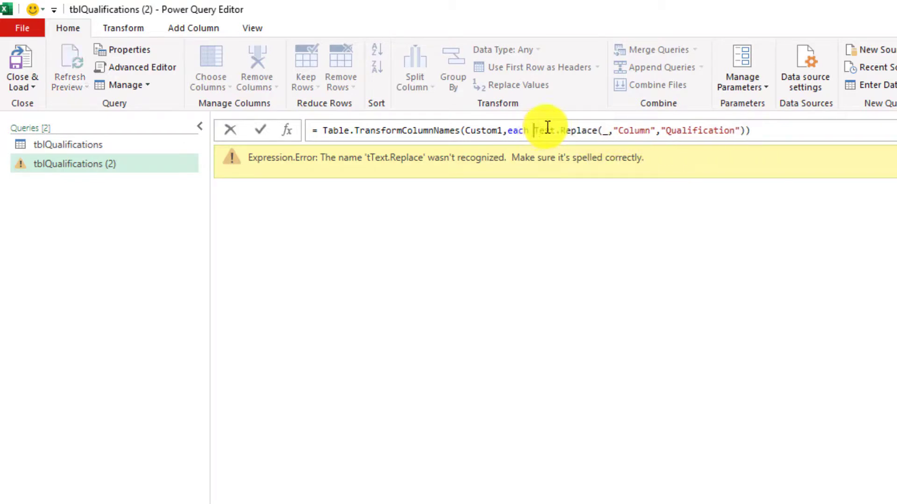
{"action": "key", "text": "End"}
{"action": "key", "text": "Return"}
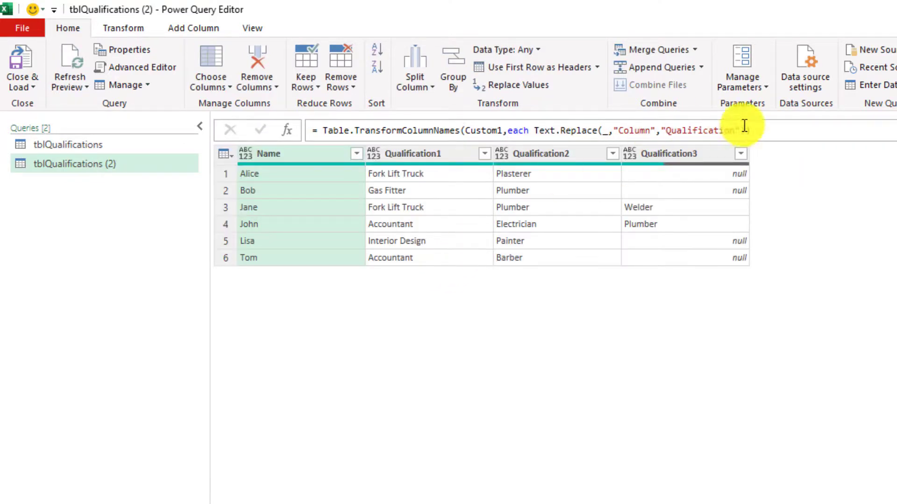
Insert the condition if Text.StartsWith(_,"Column") then before Text.Replace in the Table.TransformColumnNames formula.
{"action": "left_click", "coordinate": [531, 130]}
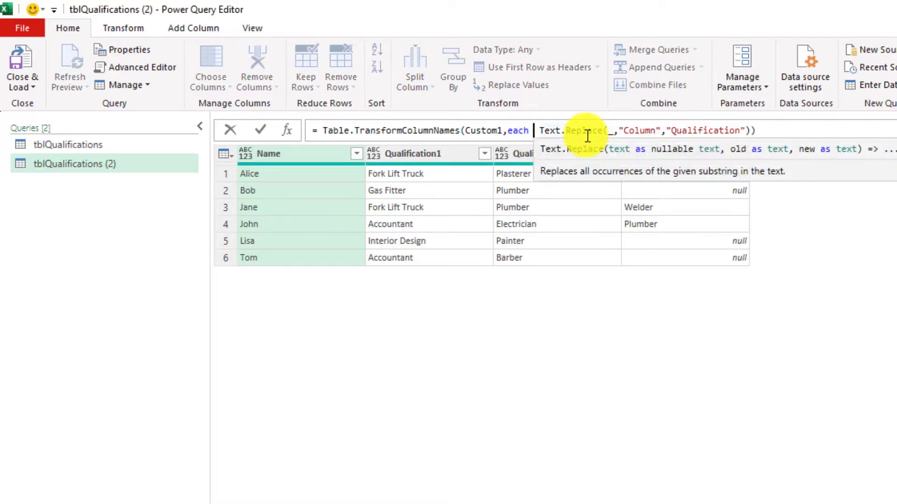
{"action": "type", "text": "if te"}
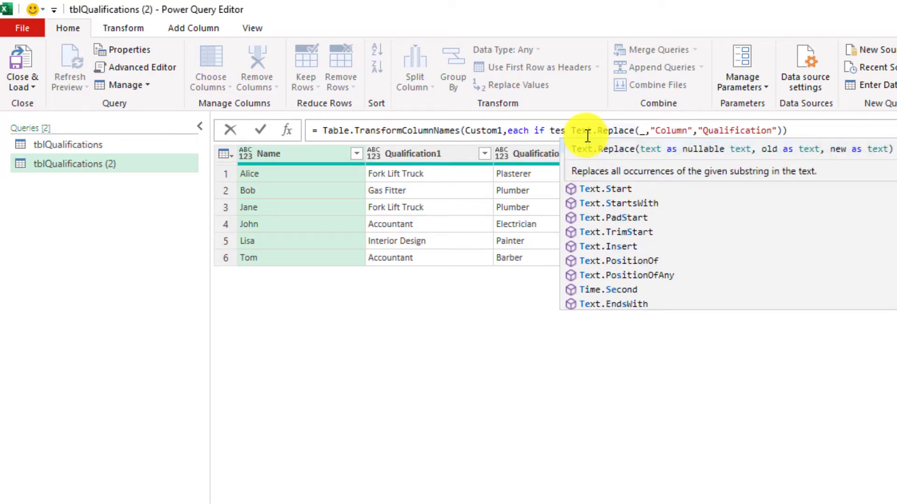
{"action": "type", "text": "st"}
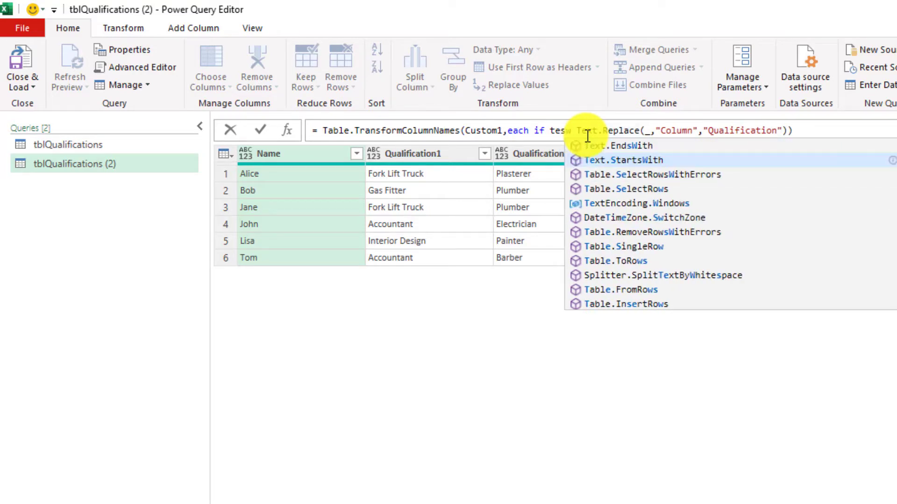
{"action": "key", "text": "Tab"}
{"action": "type", "text": "("}
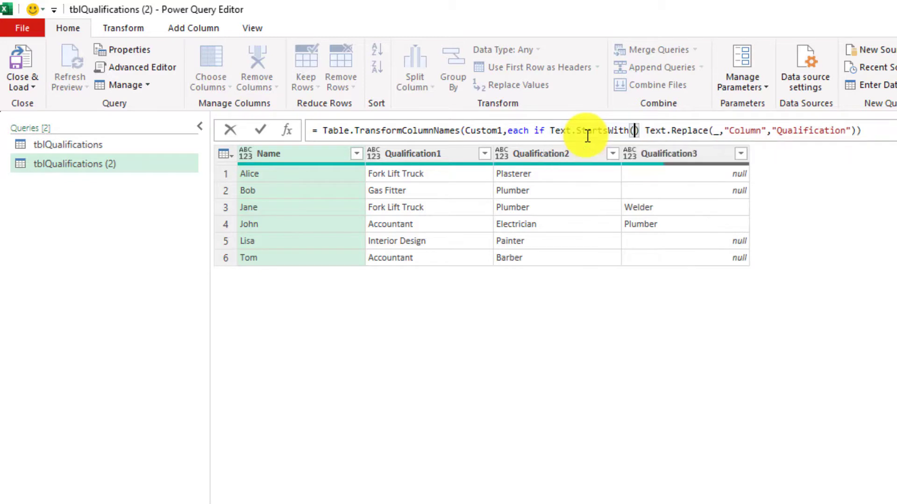
{"action": "type", "text": "_,"}
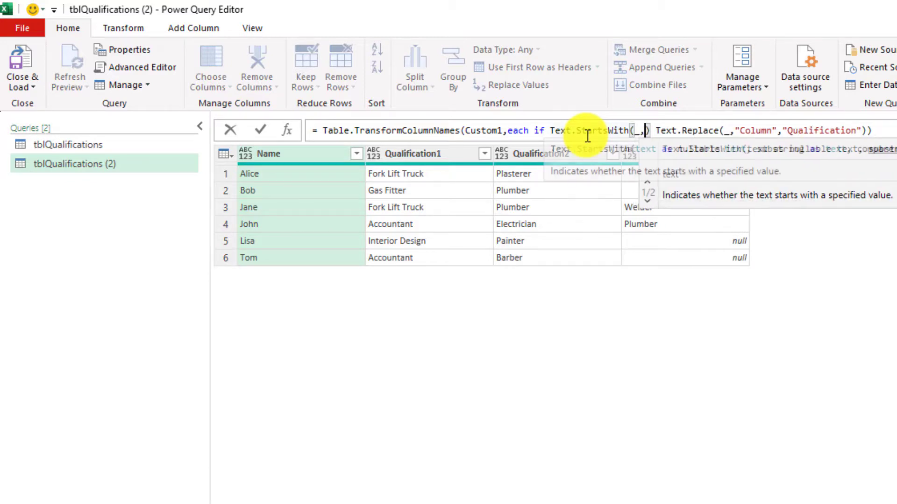
{"action": "type", "text": "\"C"}
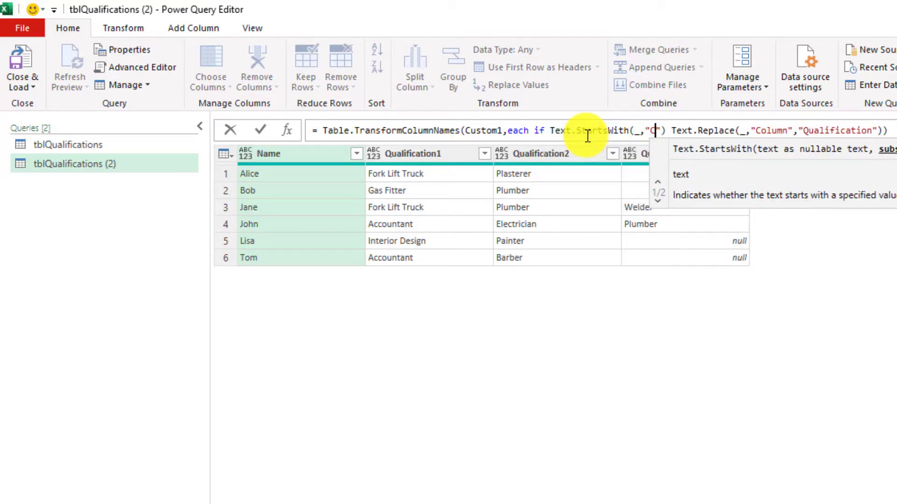
{"action": "type", "text": "olumn"}
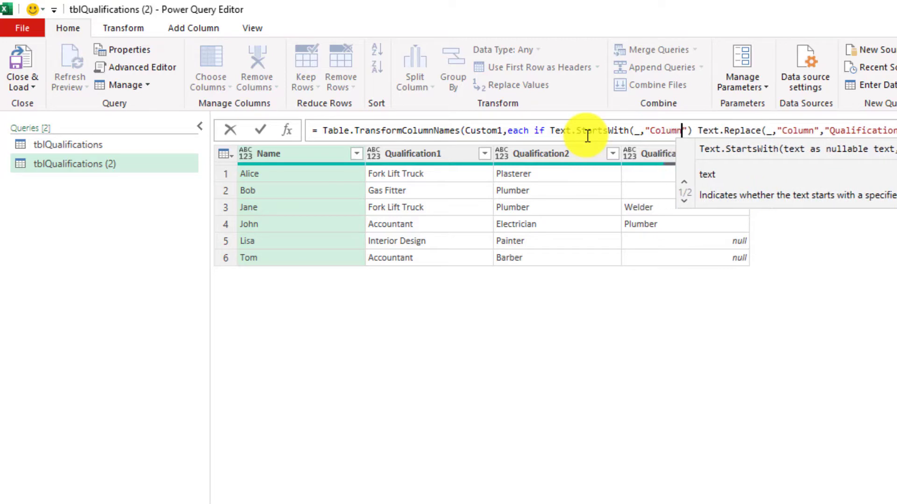
{"action": "key", "text": "Right"}
{"action": "key", "text": "Right"}
{"action": "type", "text": "then"}
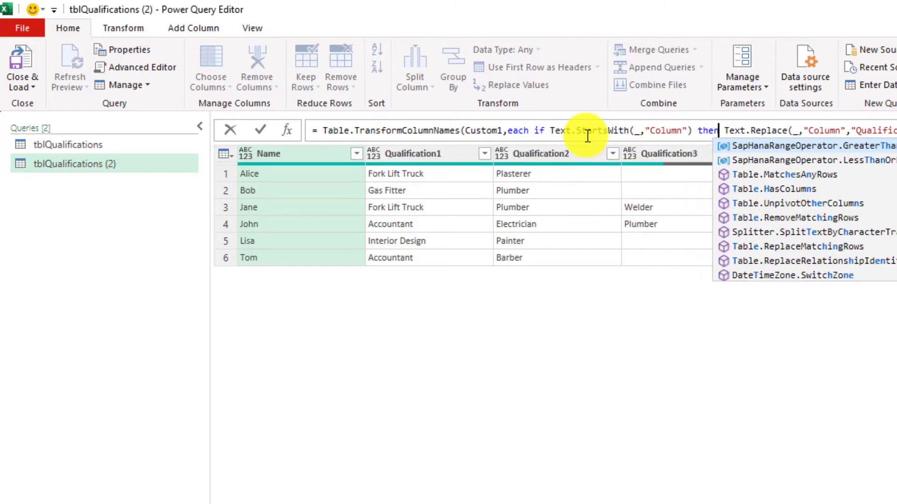
Add else _ after the Text.Replace call, inside the outer closing parenthesis, and commit the formula.
{"action": "left_click", "coordinate": [838, 108]}
{"action": "key", "text": "Left"}
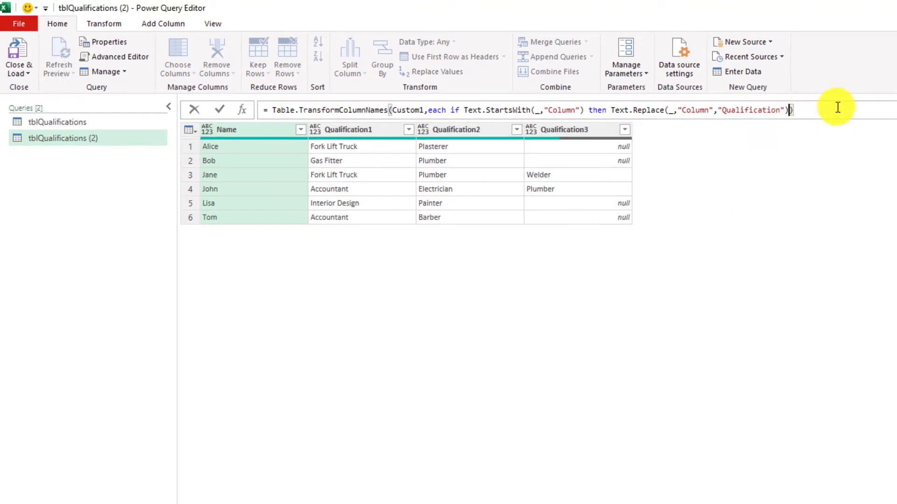
{"action": "type", "text": "else "}
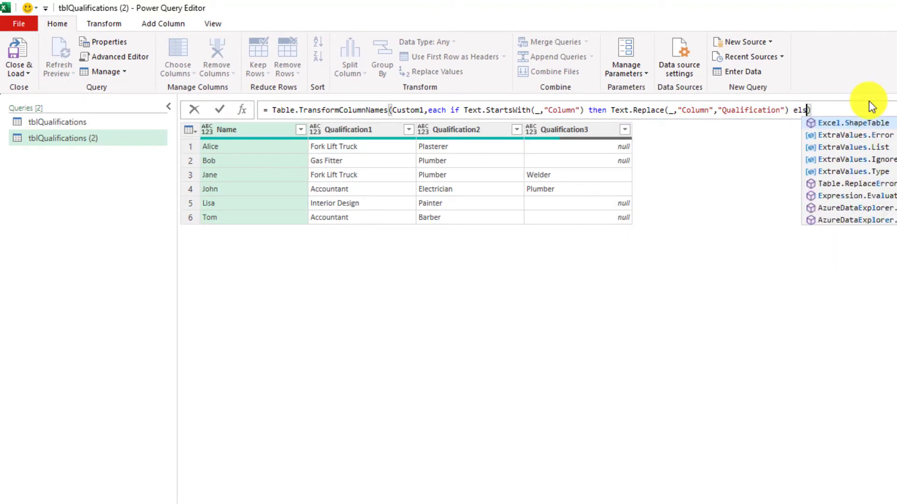
{"action": "type", "text": "_"}
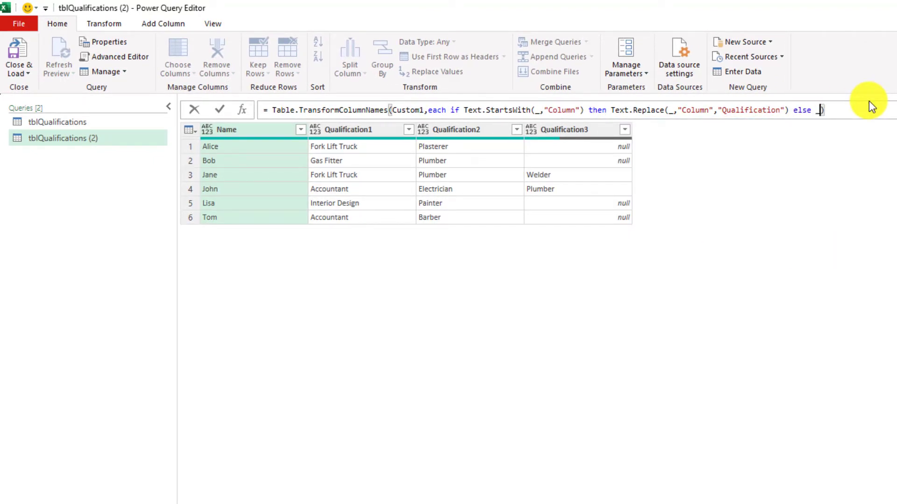
{"action": "key", "text": "Right"}
{"action": "key", "text": "Return"}
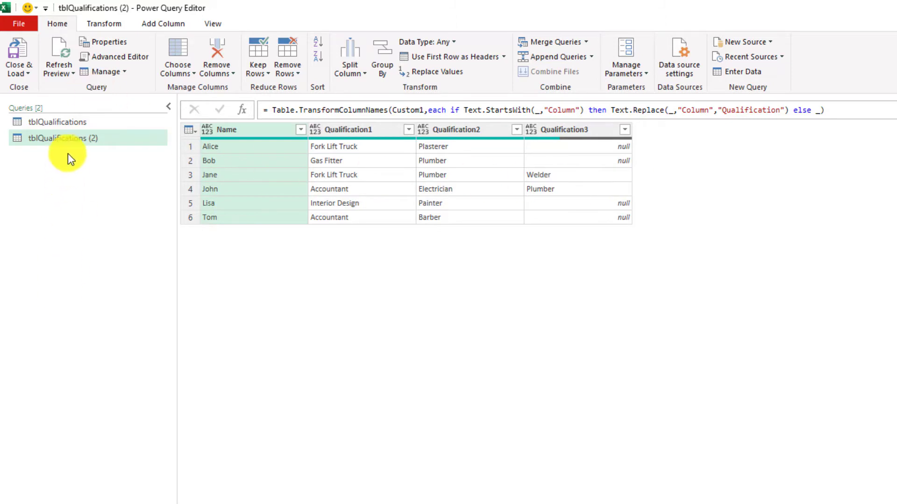
Load the query as a table on a new worksheet and compare it with the table on the tblQualifications sheet.
{"action": "left_click", "coordinate": [18, 71]}
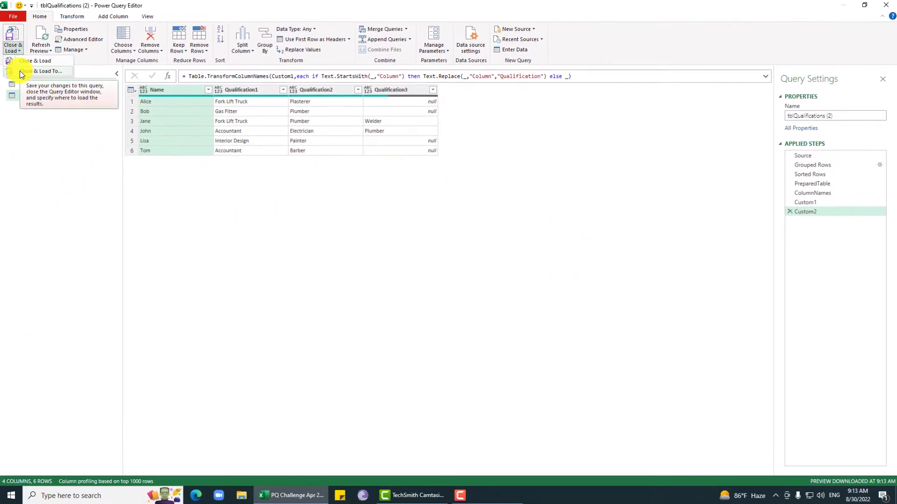
{"action": "left_click", "coordinate": [21, 71]}
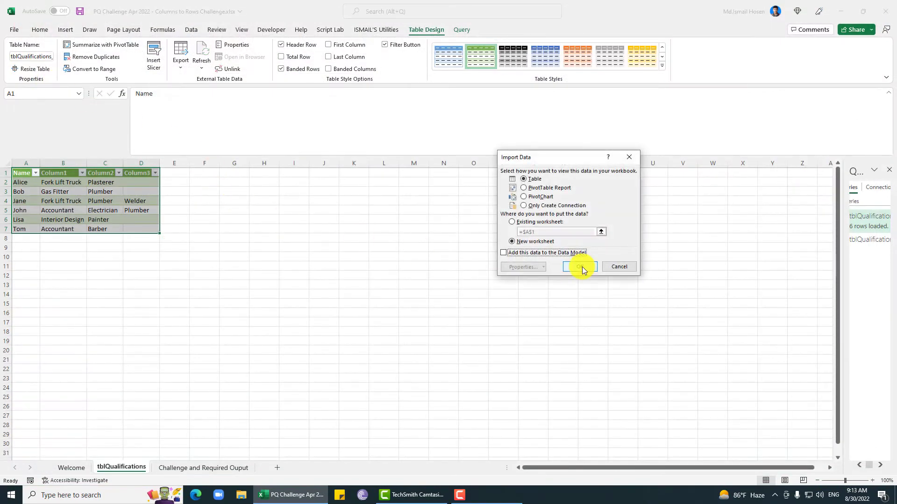
{"action": "left_click", "coordinate": [582, 268]}
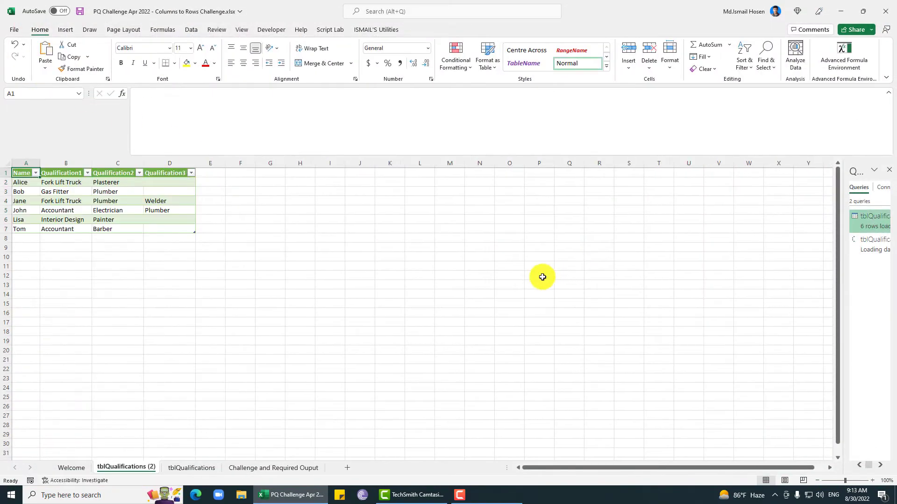
{"action": "left_click", "coordinate": [152, 192]}
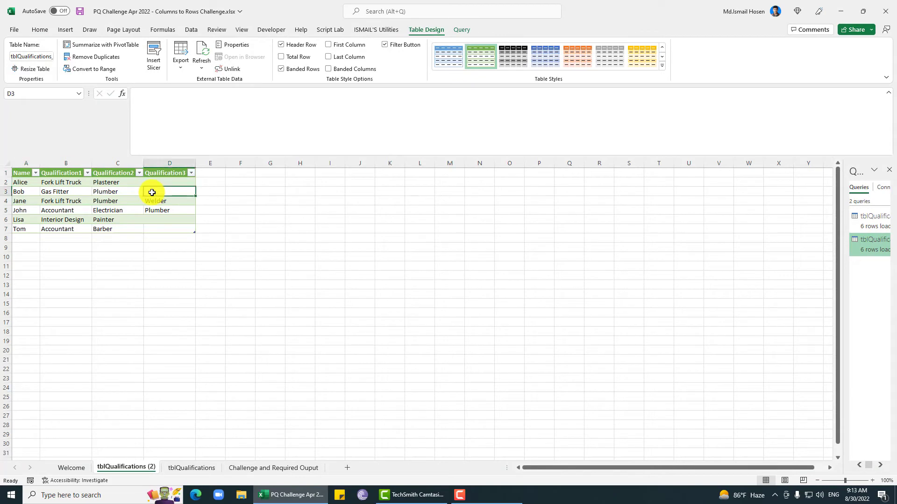
{"action": "left_click", "coordinate": [214, 469]}
{"action": "left_click", "coordinate": [148, 468]}
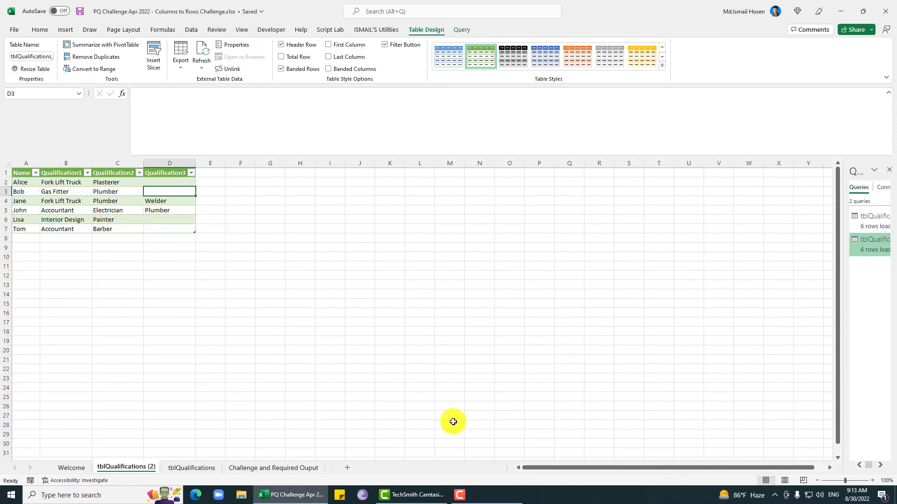
{"action": "left_click", "coordinate": [481, 495]}
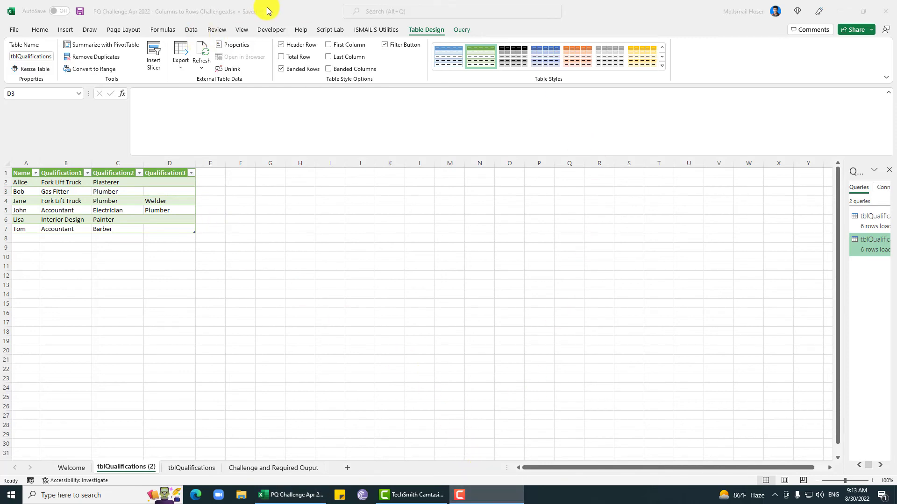